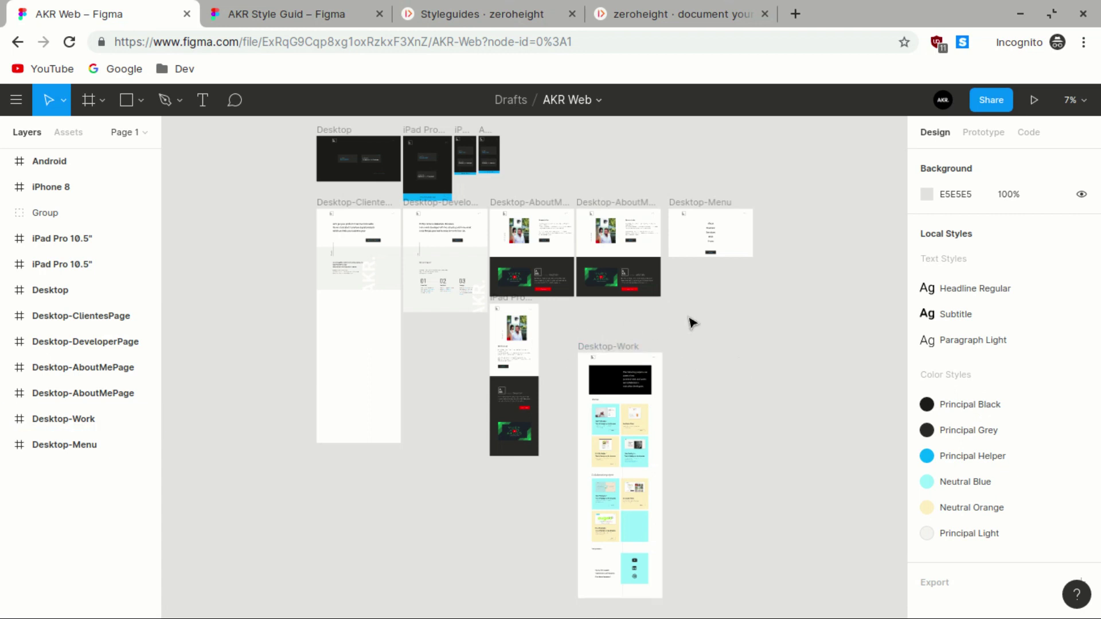
- Switch to the AKR Style Guid file and examine its primary, secondary and neutral colors, typography samples and buttons section
left_click(266, 16)
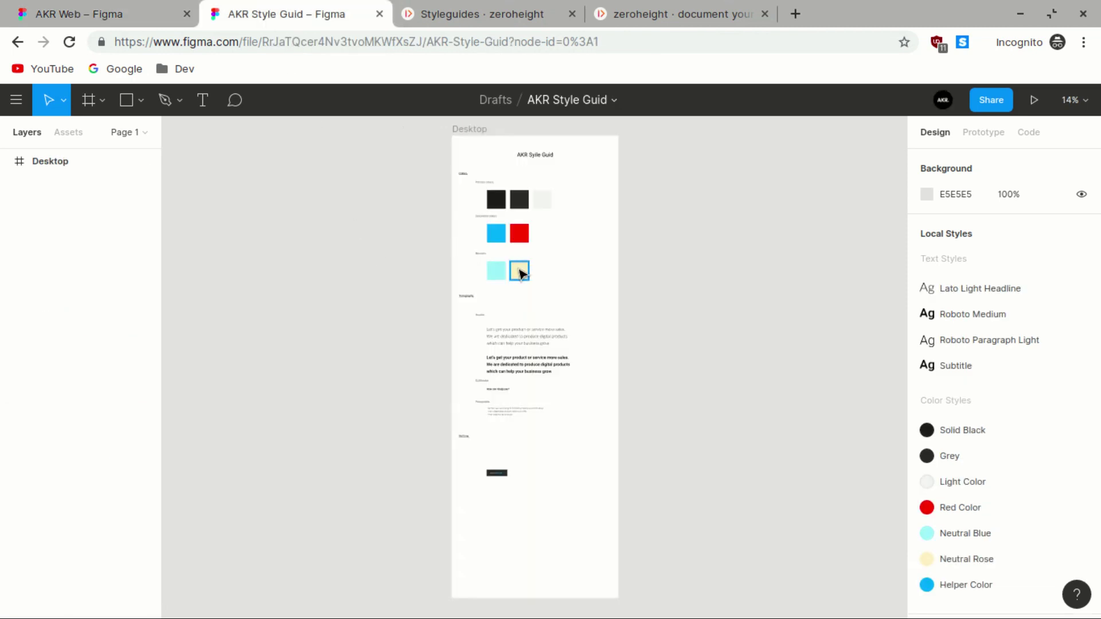
scroll(519, 270, "up", 2)
scroll(519, 271, "up", 1)
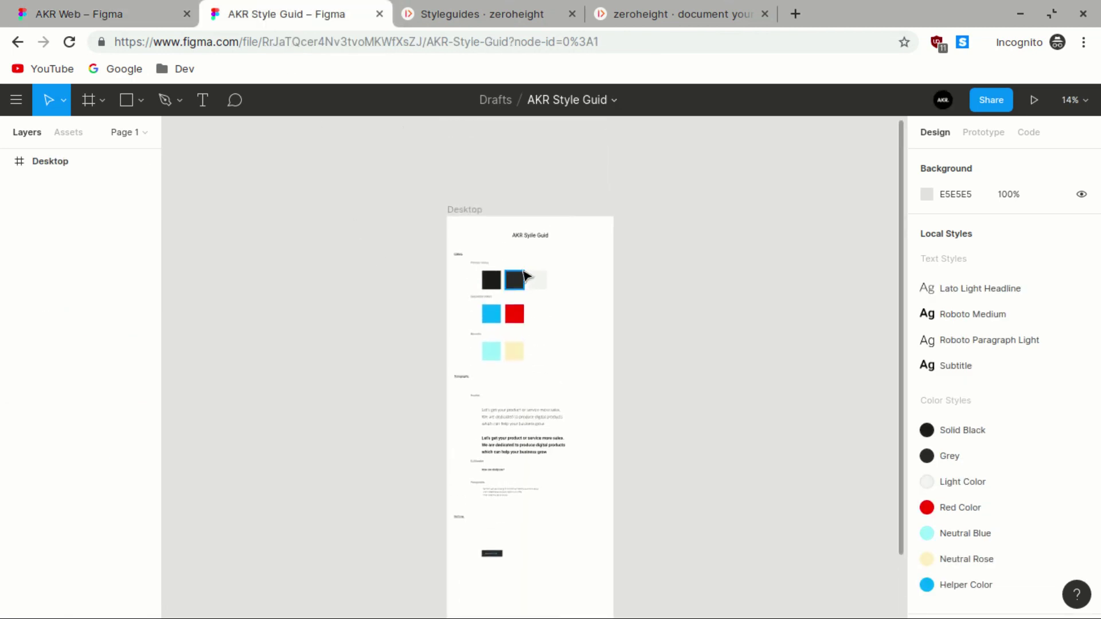
scroll(524, 276, "down", 1)
scroll(523, 276, "up", 5)
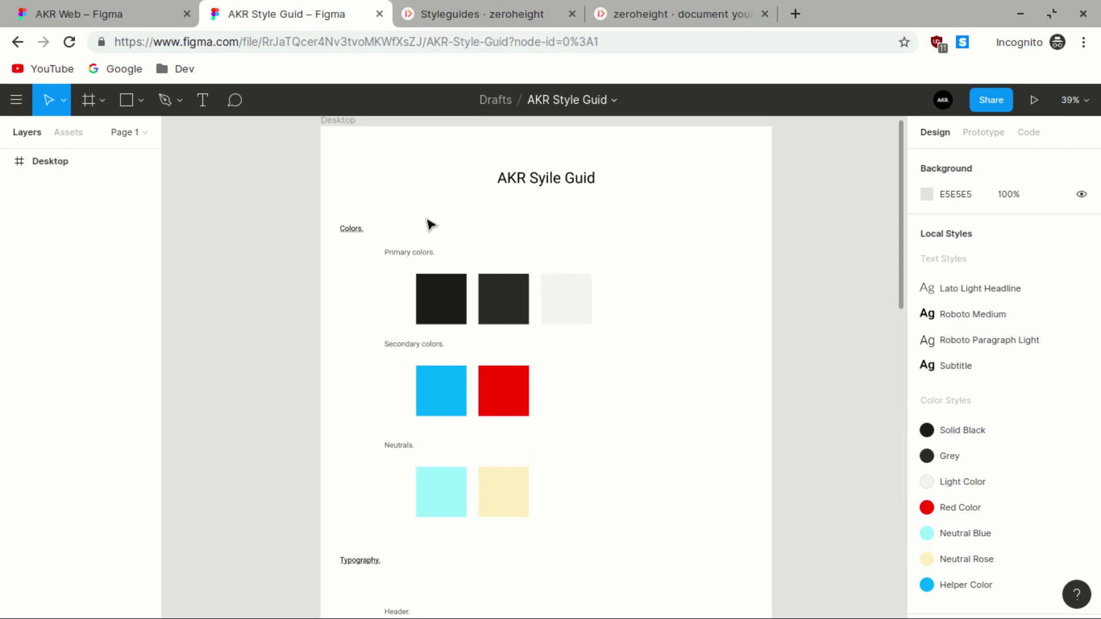
scroll(641, 372, "down", 3)
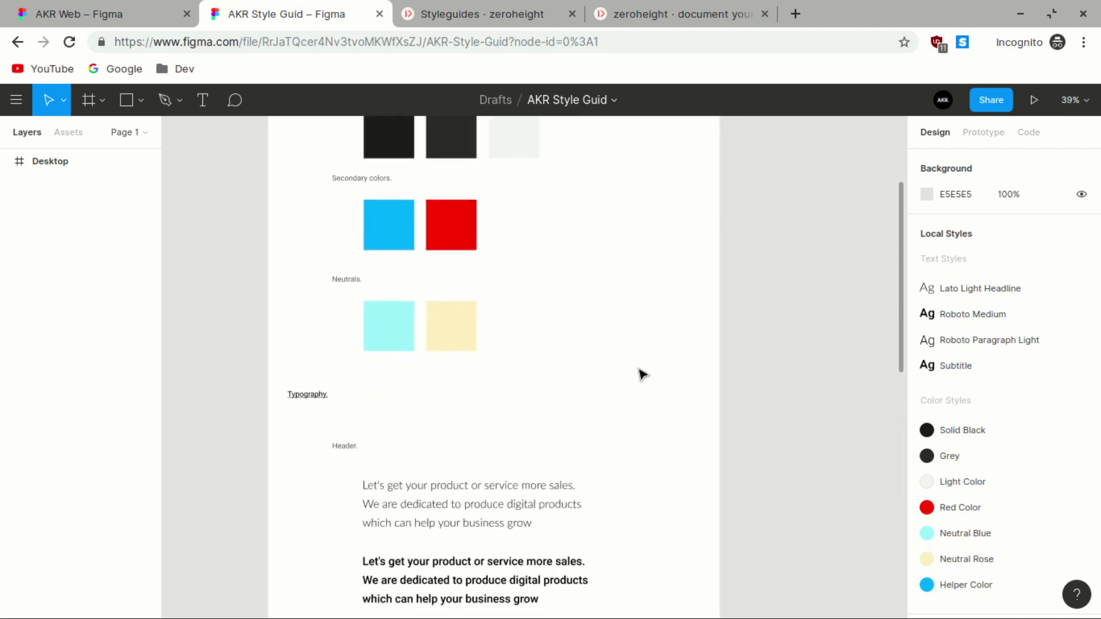
scroll(641, 372, "up", 3)
scroll(700, 297, "down", 3)
scroll(699, 297, "right", 1)
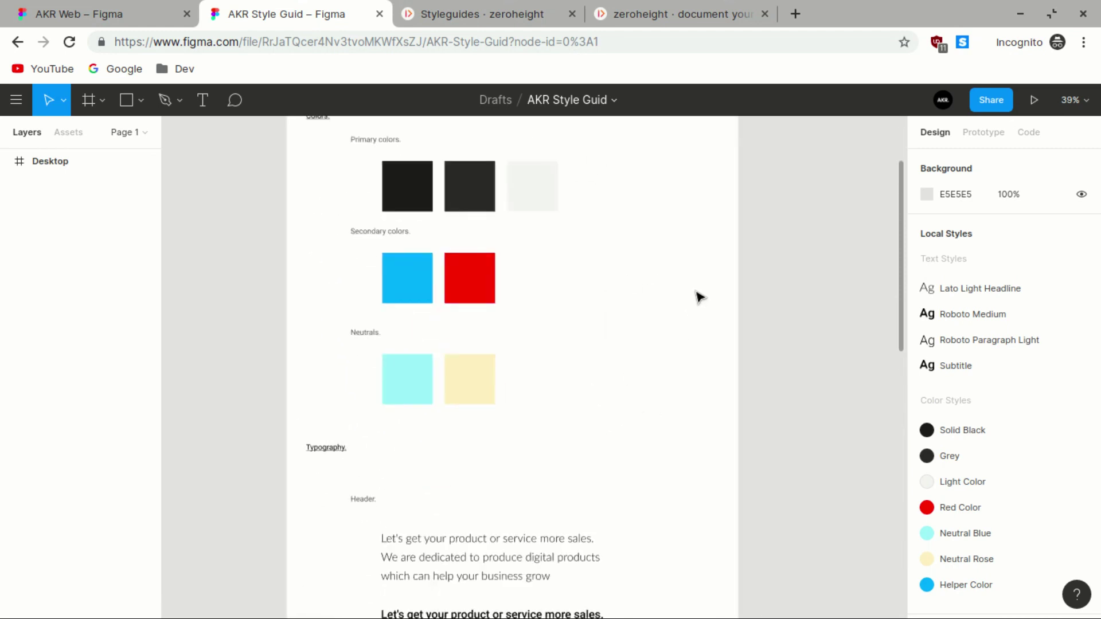
scroll(699, 297, "down", 2)
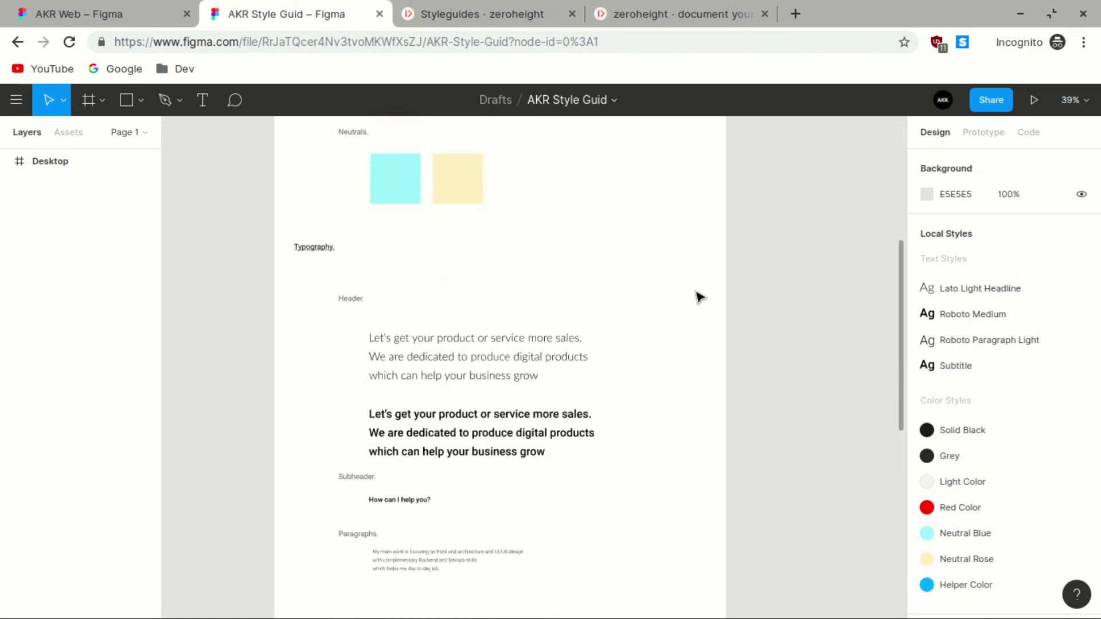
scroll(574, 317, "right", 1)
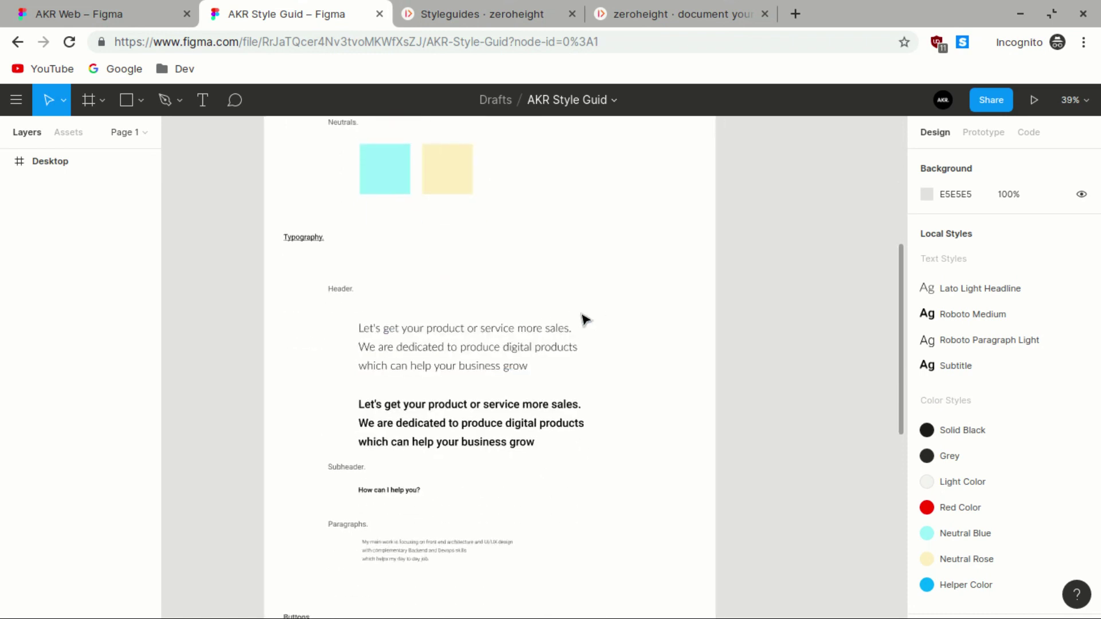
scroll(585, 319, "down", 4)
scroll(585, 319, "right", 1)
scroll(585, 319, "up", 7)
scroll(585, 320, "left", 2)
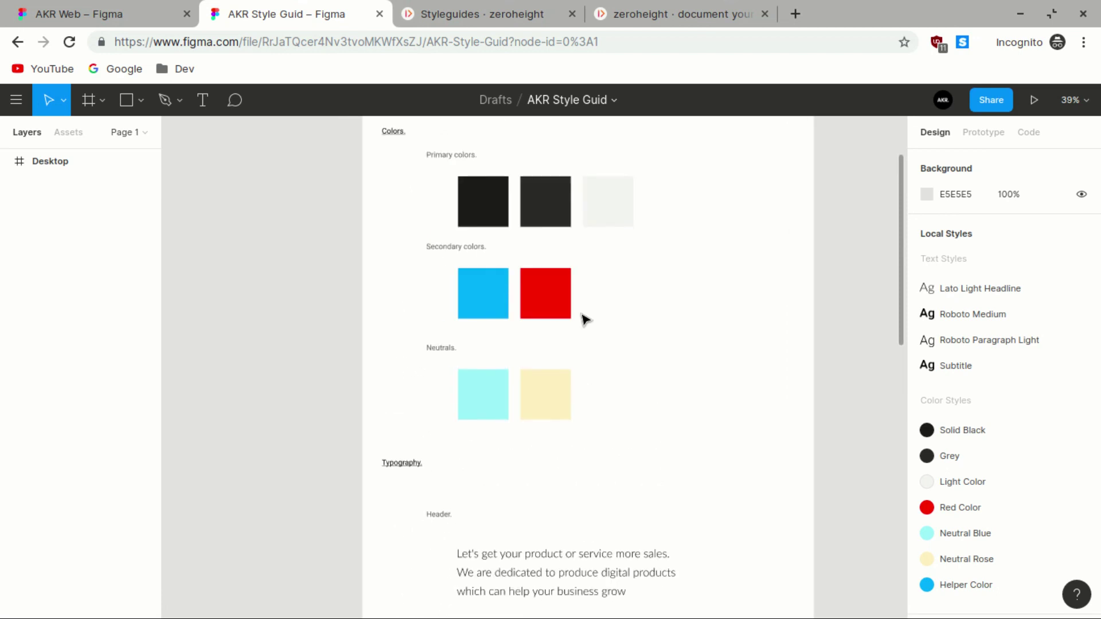
scroll(583, 320, "up", 2)
scroll(583, 319, "left", 1)
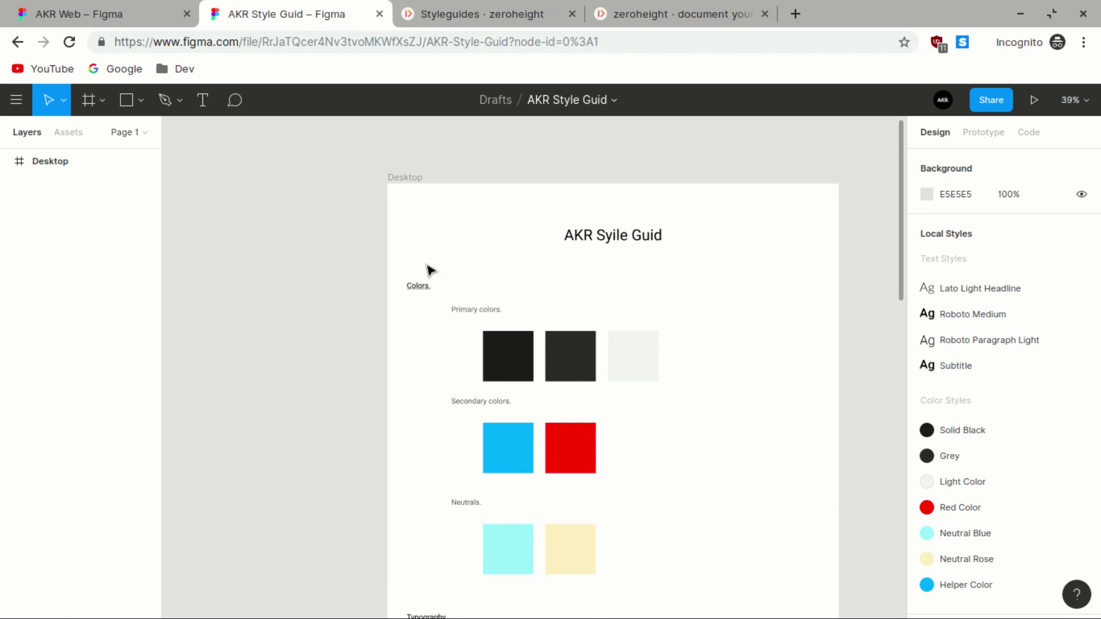
- In the AKR Web file, create a color style named "Blue light" from the fill of the Desktop frame's "Or You know what you..." text
left_click(175, 17)
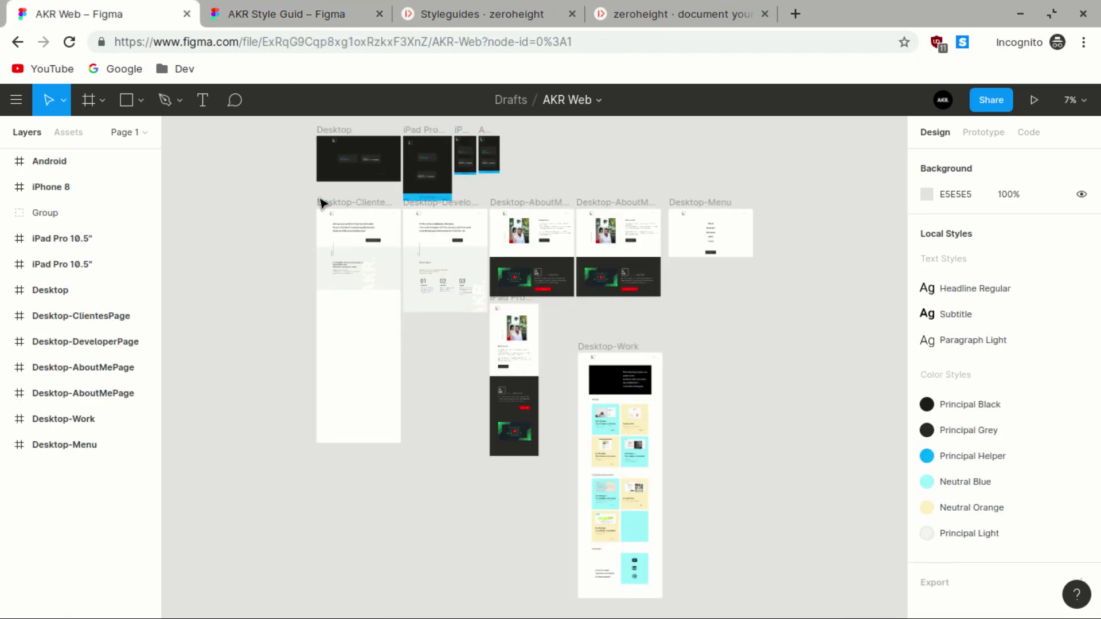
scroll(380, 221, "up", 3)
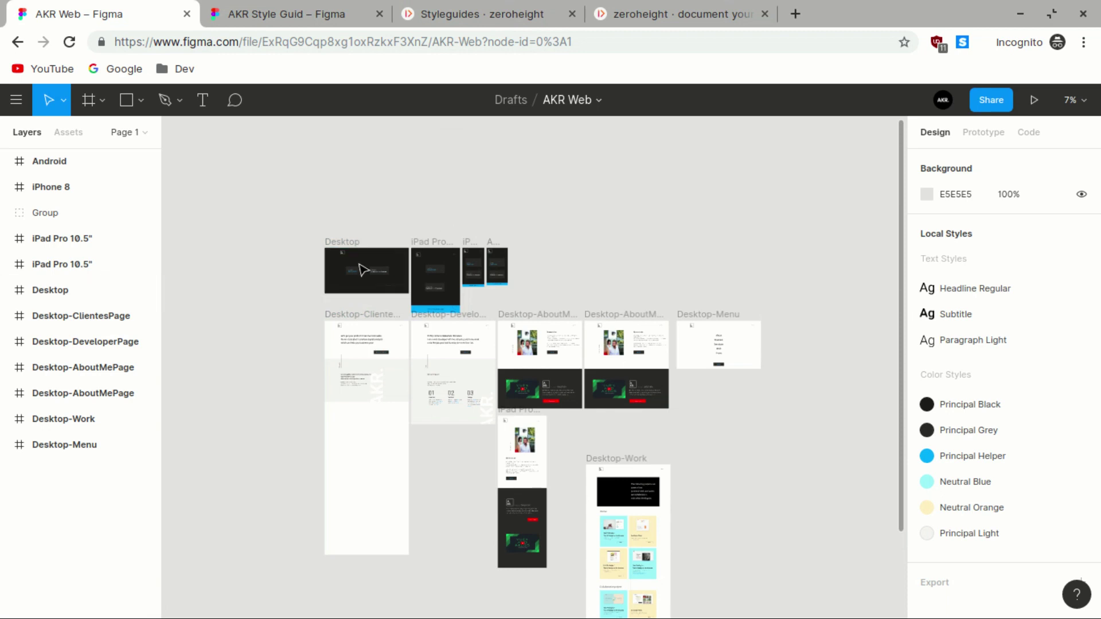
scroll(363, 270, "up", 10)
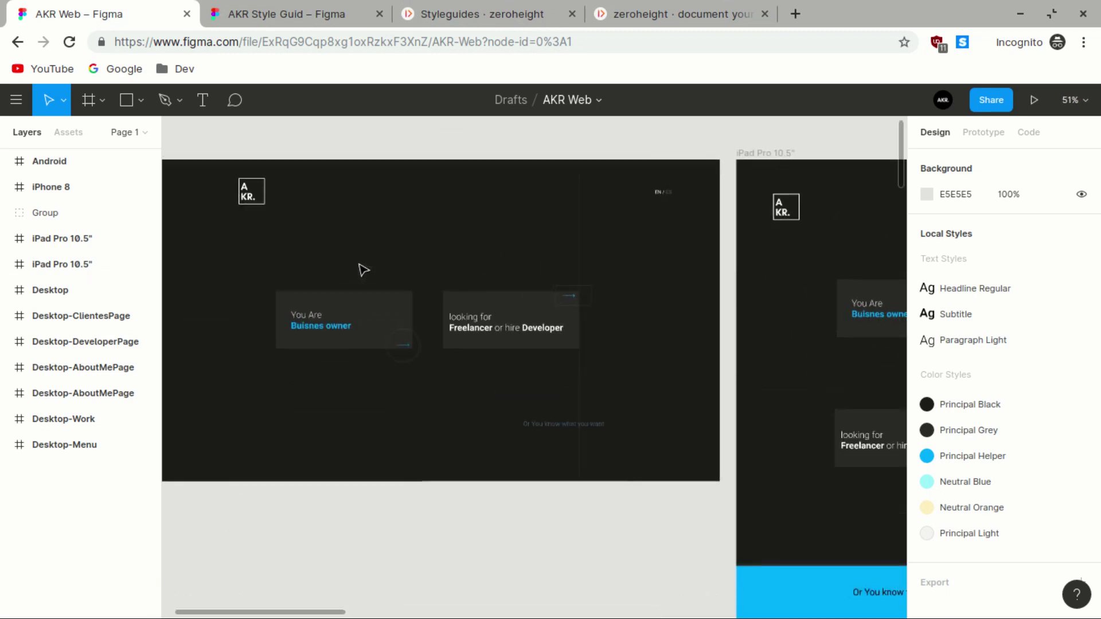
left_click(563, 432)
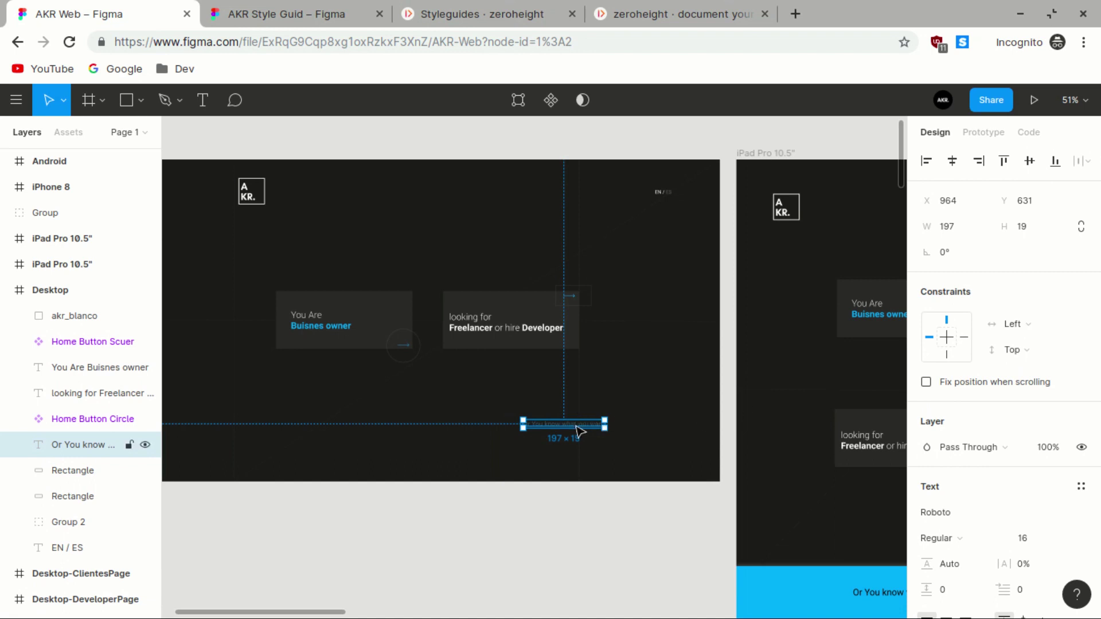
scroll(941, 458, "down", 3)
scroll(990, 475, "up", 2)
scroll(991, 477, "down", 3)
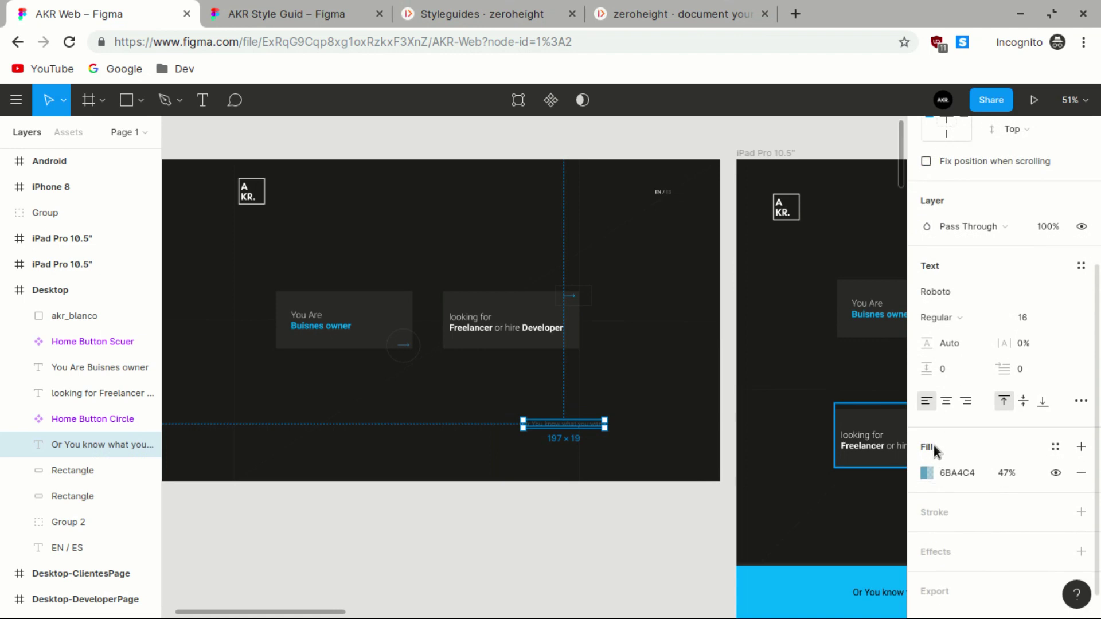
left_click(1056, 452)
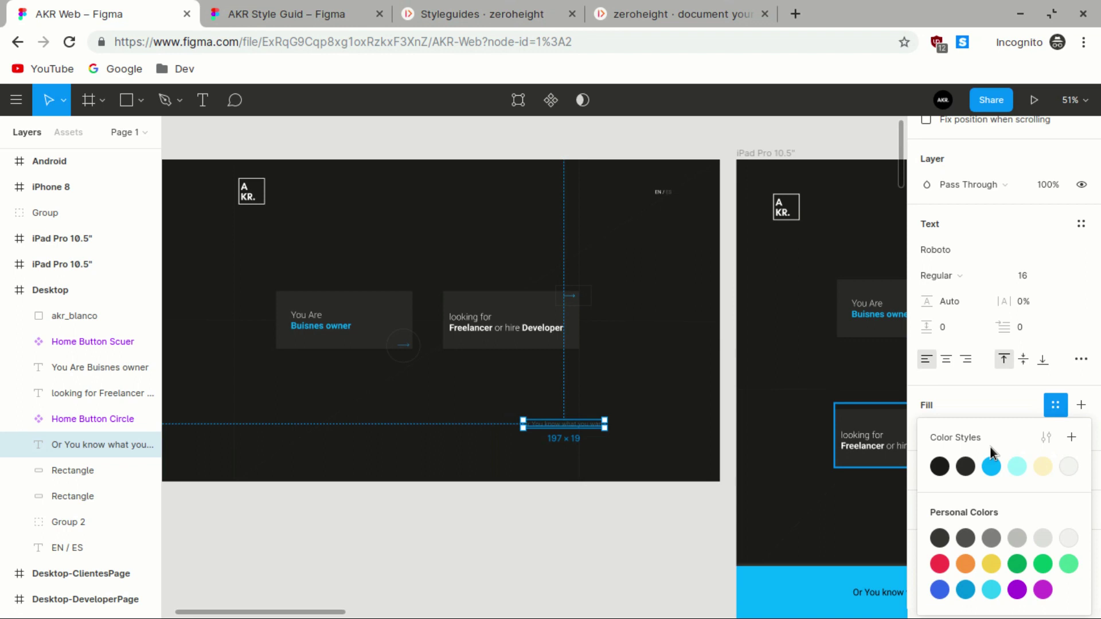
left_click(1071, 437)
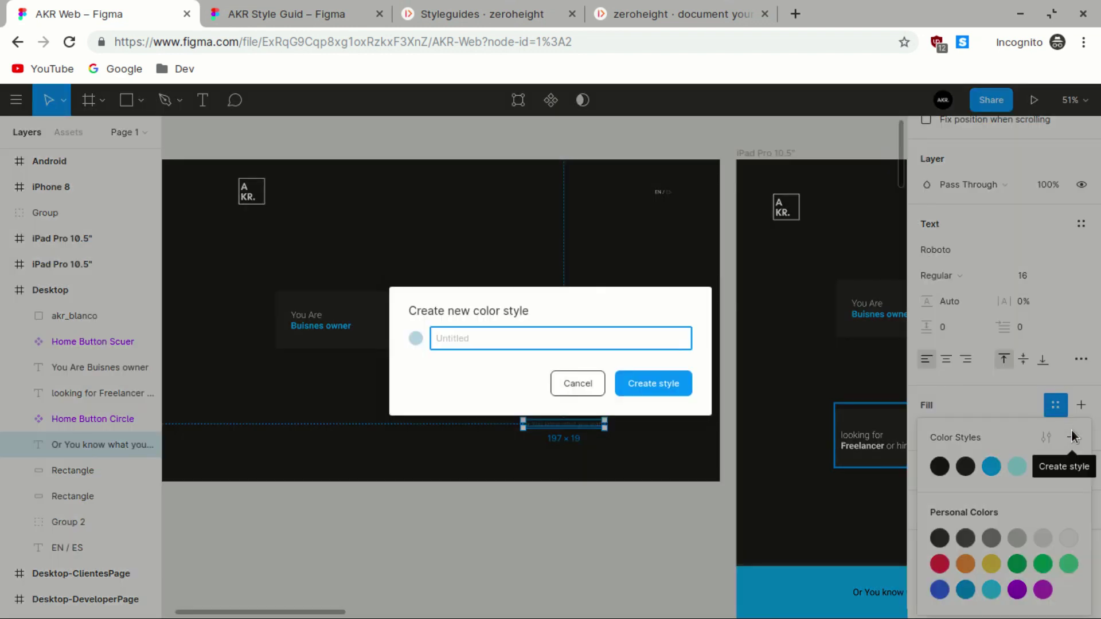
type("Blue light")
left_click(652, 382)
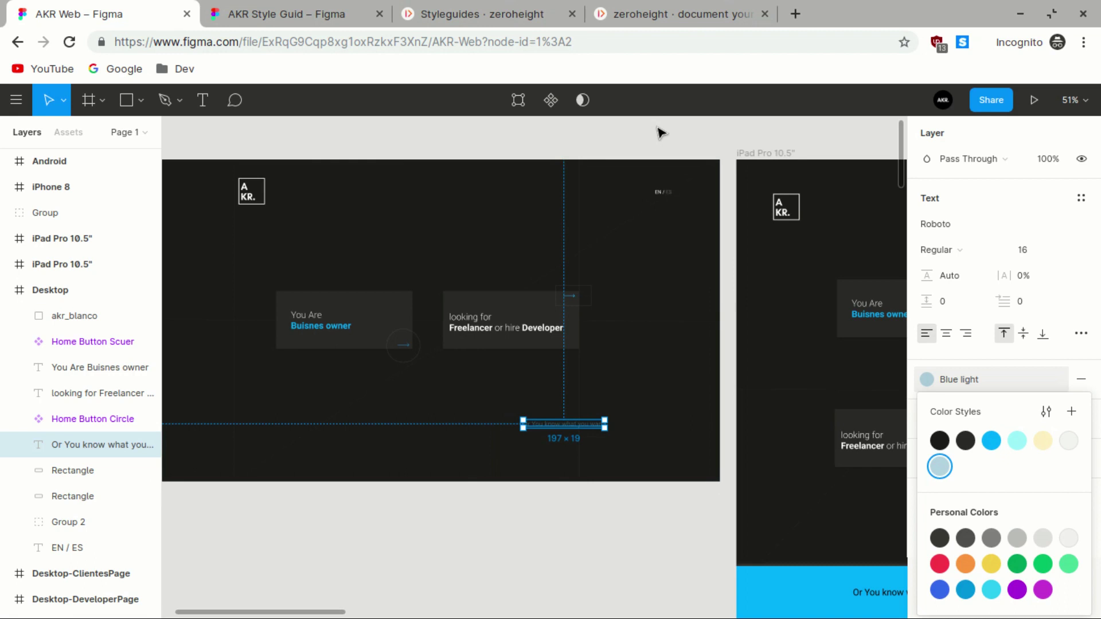
- Switch to the zeroheight home page and review its introduction to documenting design systems and the illustration below it
left_click(645, 16)
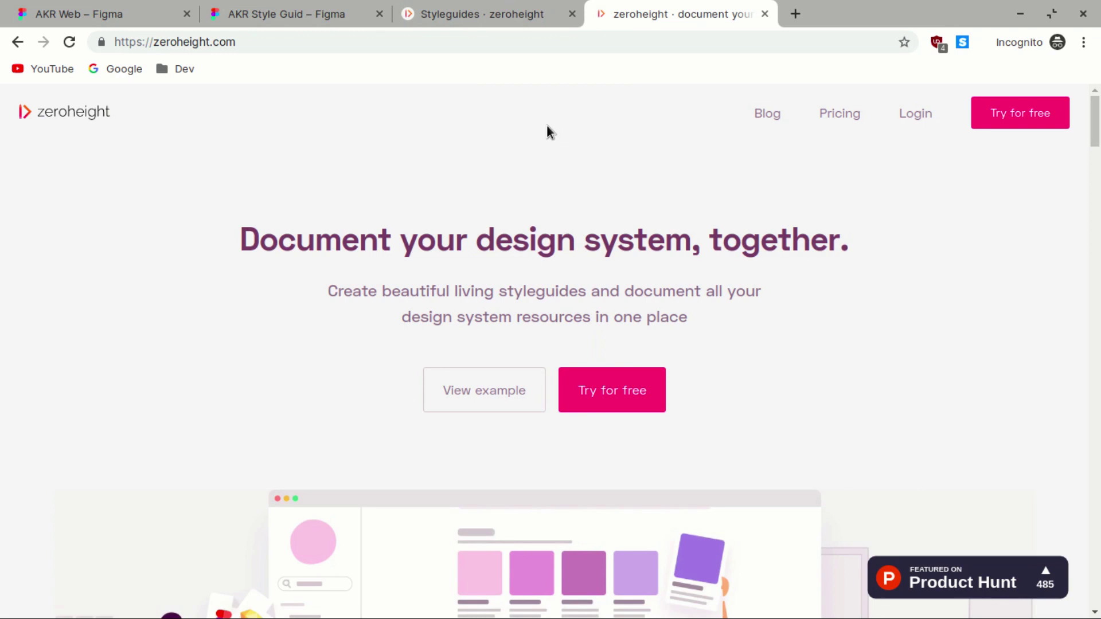
scroll(569, 160, "down", 5)
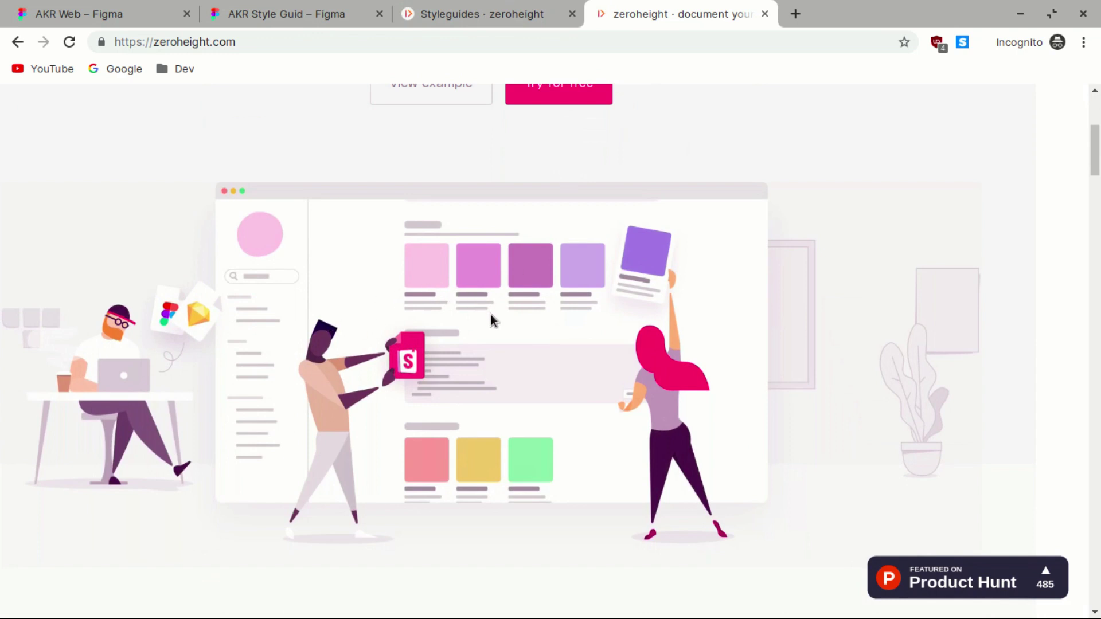
scroll(490, 315, "down", 1)
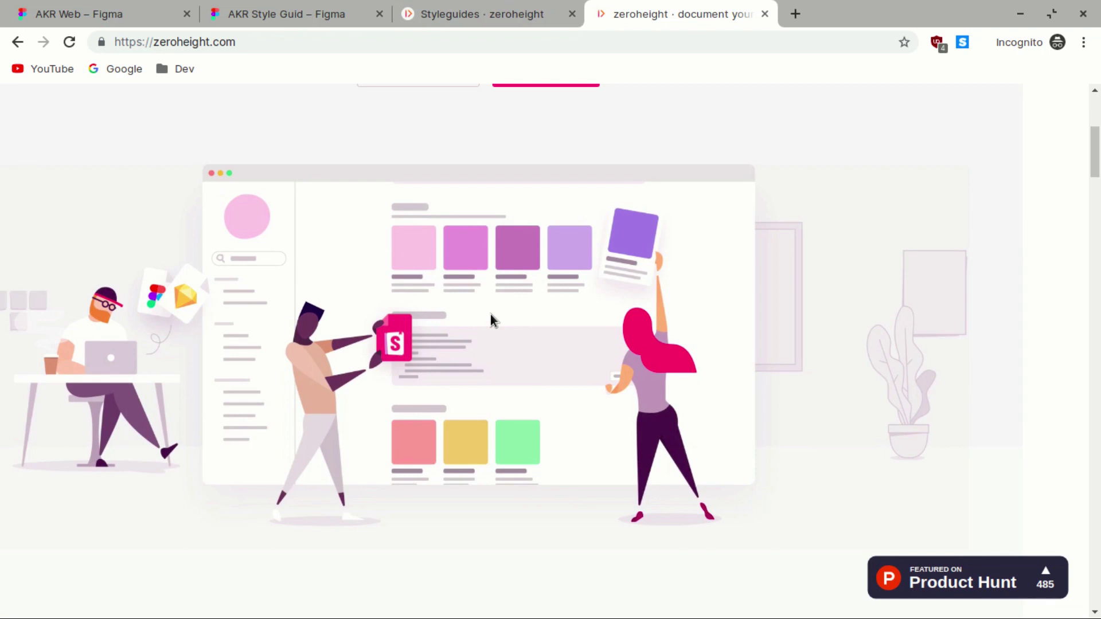
scroll(491, 321, "down", 1)
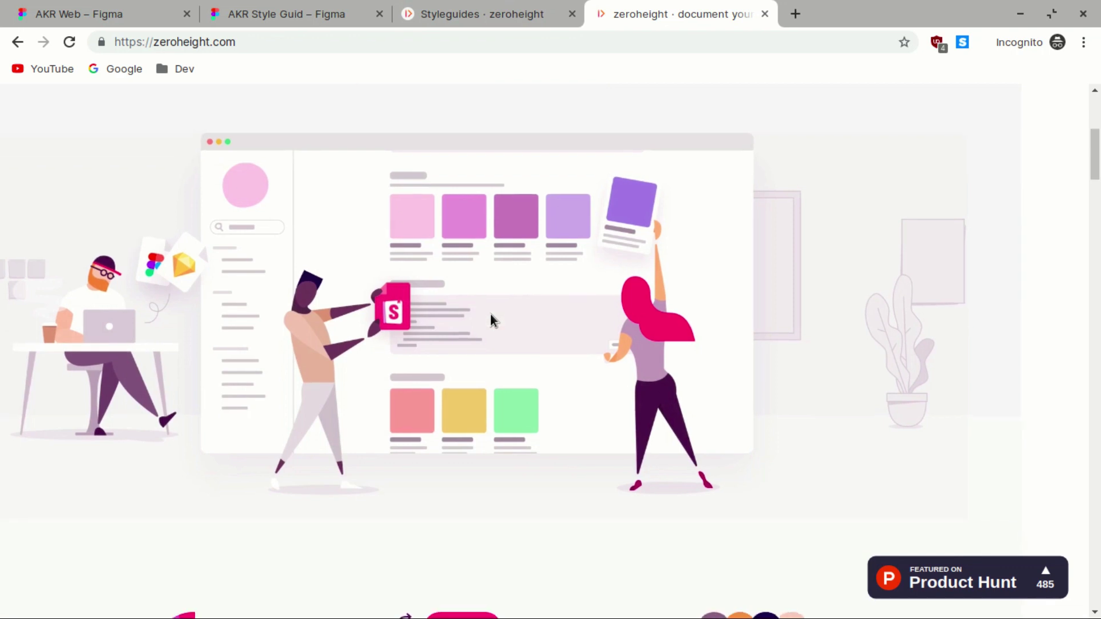
scroll(491, 315, "up", 1)
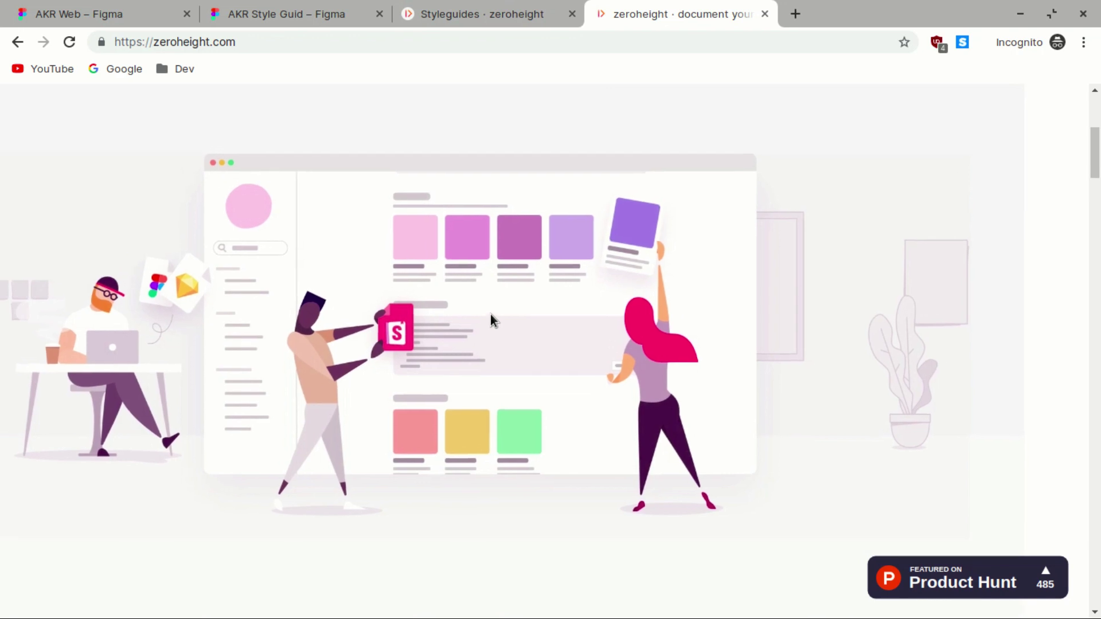
scroll(490, 314, "up", 2)
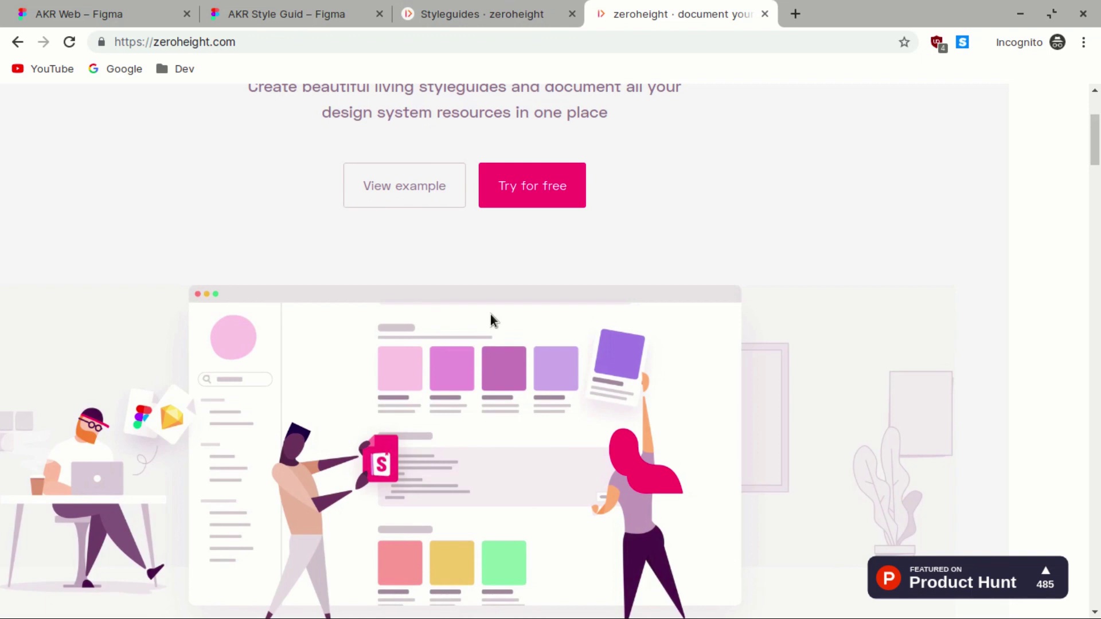
scroll(491, 314, "up", 3)
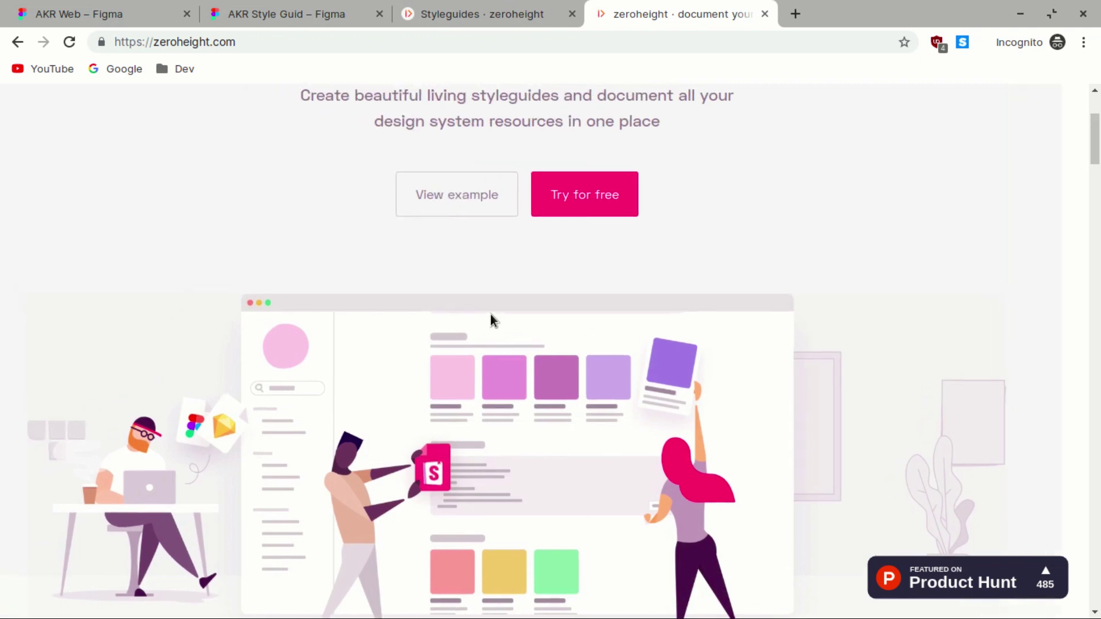
scroll(490, 315, "up", 1)
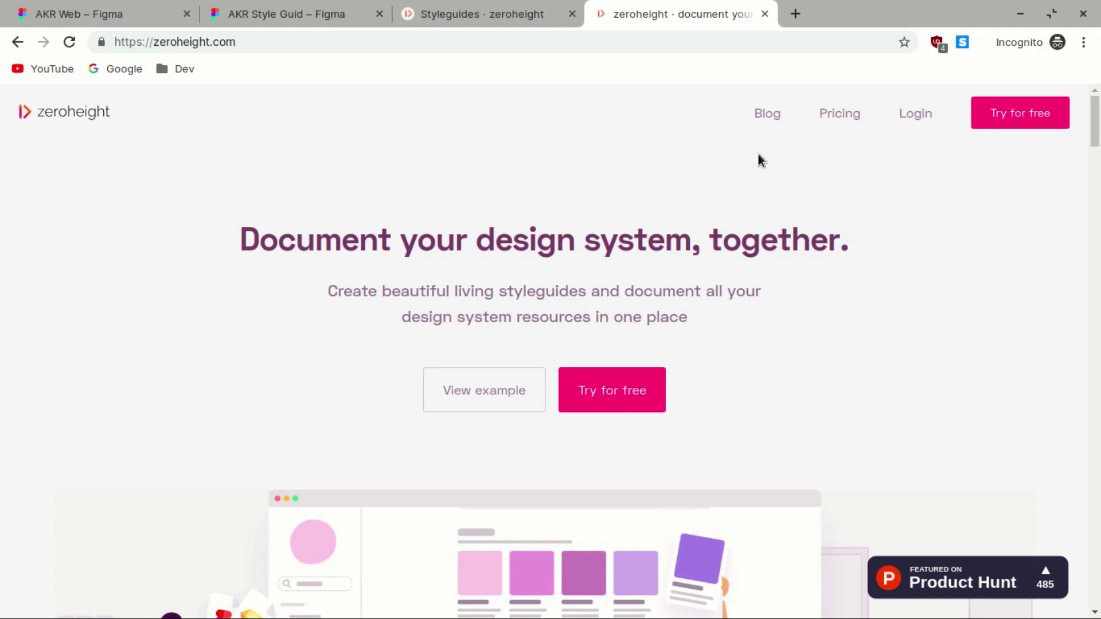
- Switch to the zeroheight workspace, open its uploads, and start a new upload from Figma
left_click(487, 17)
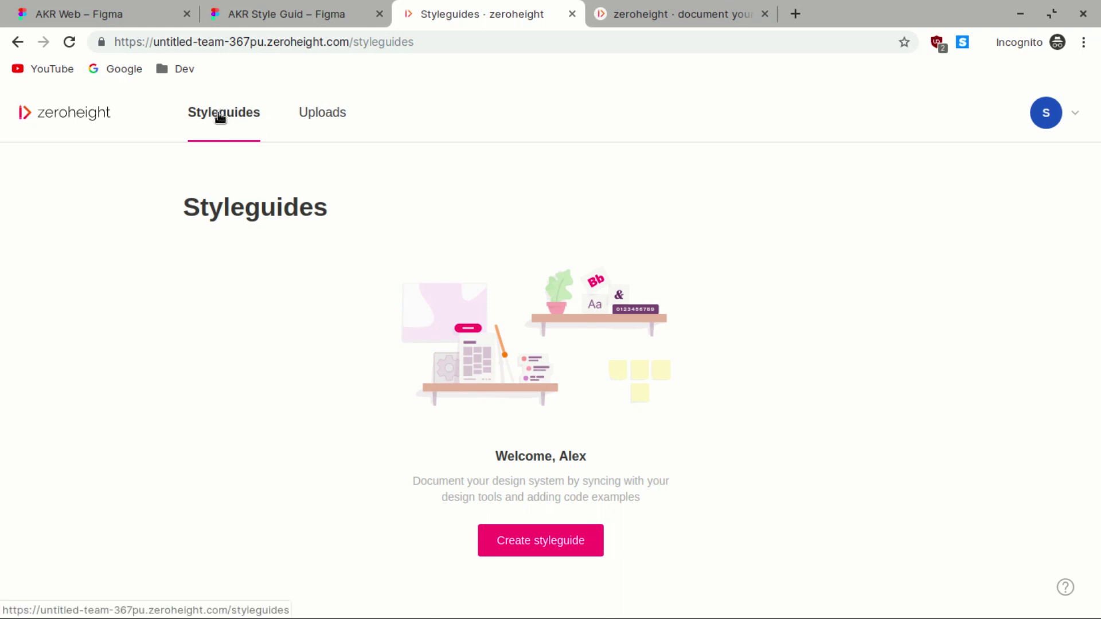
left_click(331, 122)
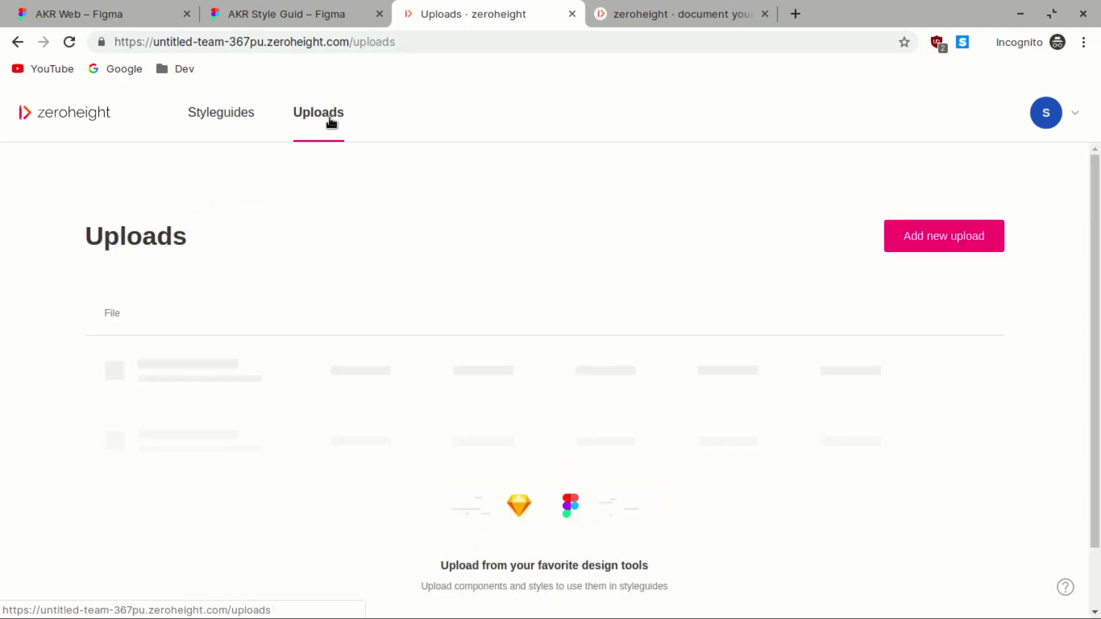
scroll(401, 189, "down", 2)
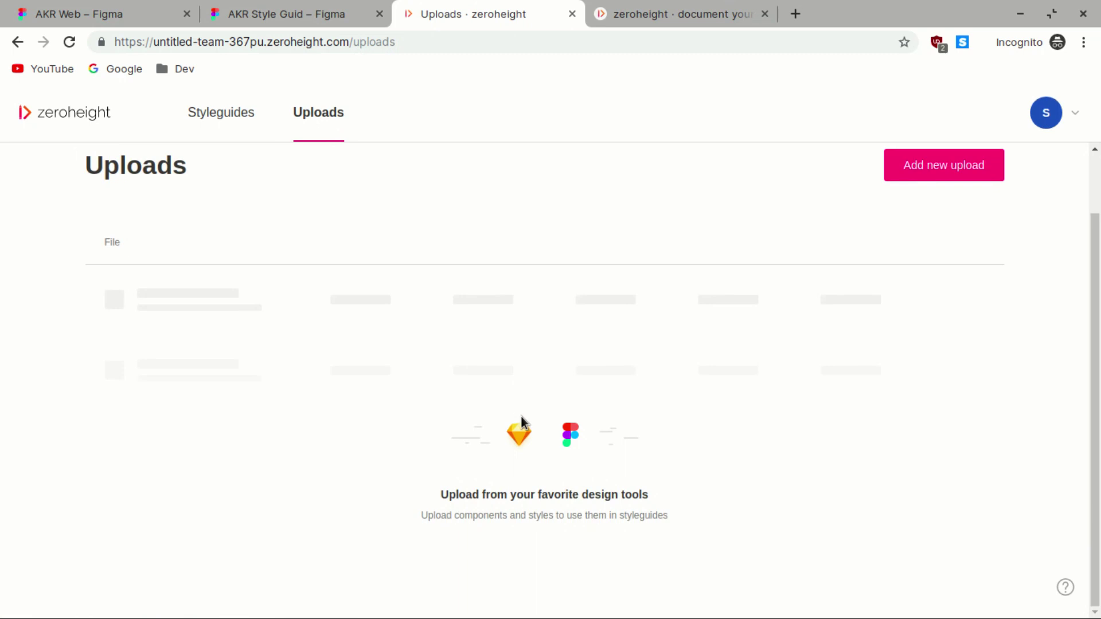
scroll(642, 395, "up", 2)
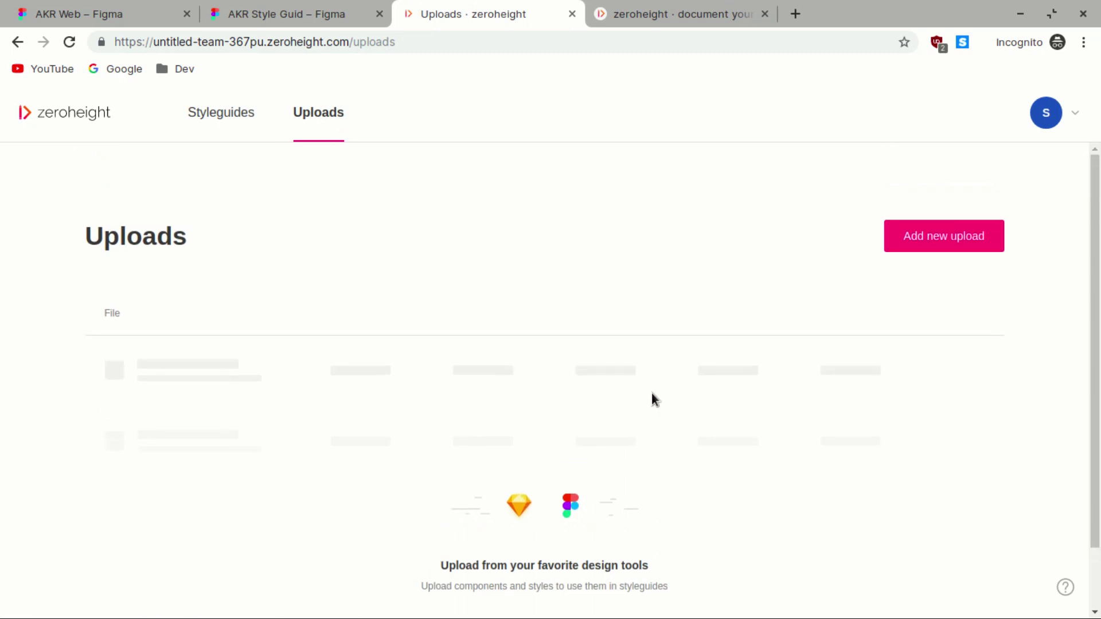
left_click(911, 234)
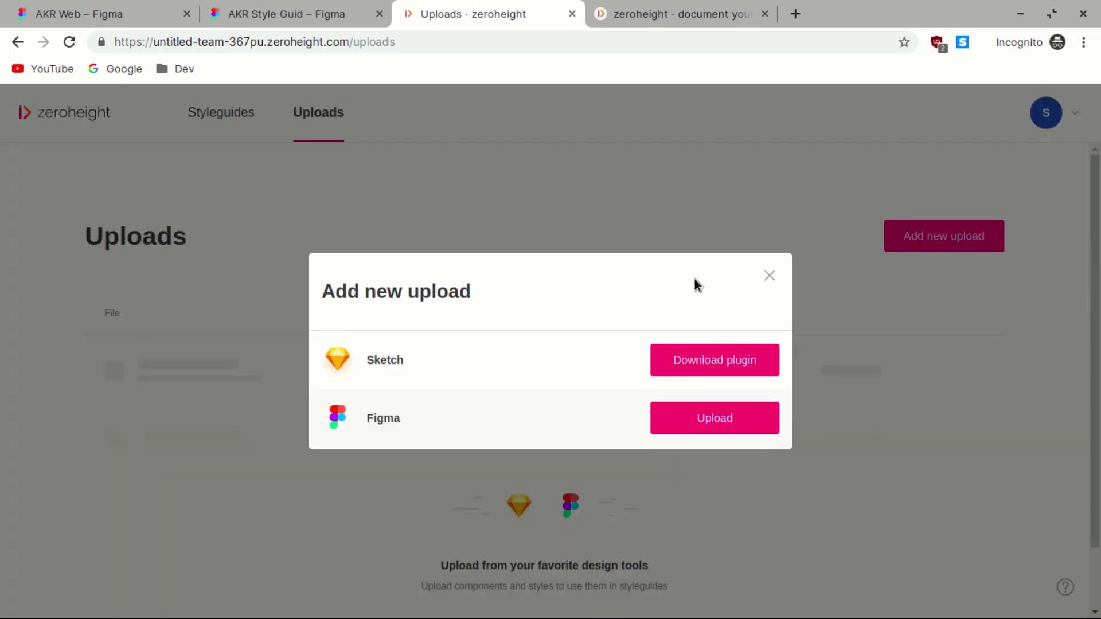
left_click(716, 424)
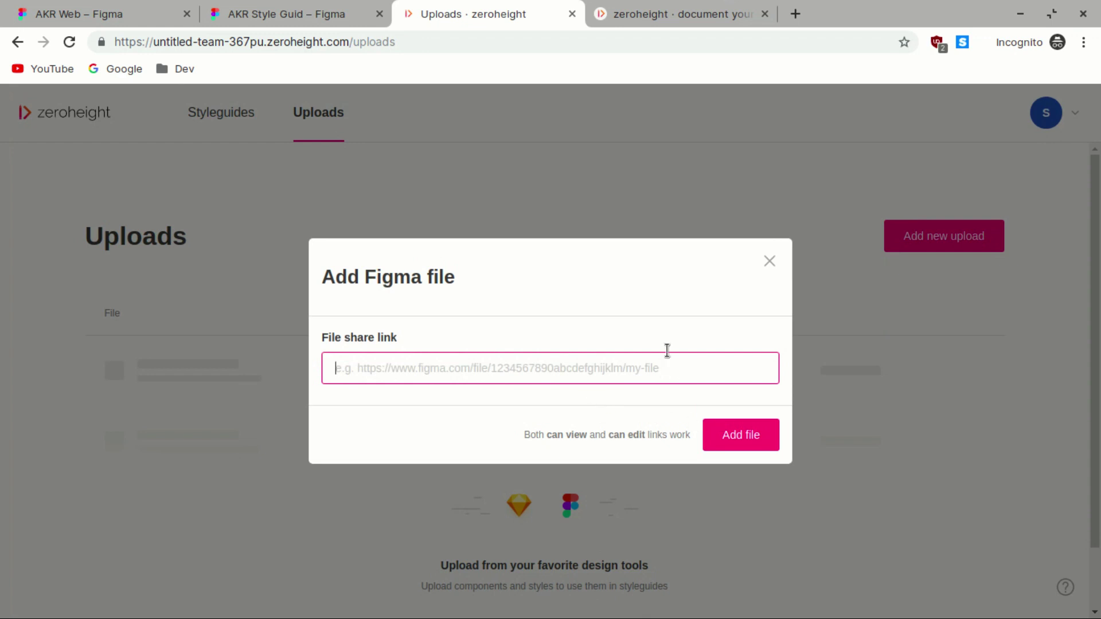
- Copy the AKR Style Guid file's URL from Figma and paste it as the file share link in zeroheight
left_click(317, 19)
left_click(297, 41)
key("ctrl+c")
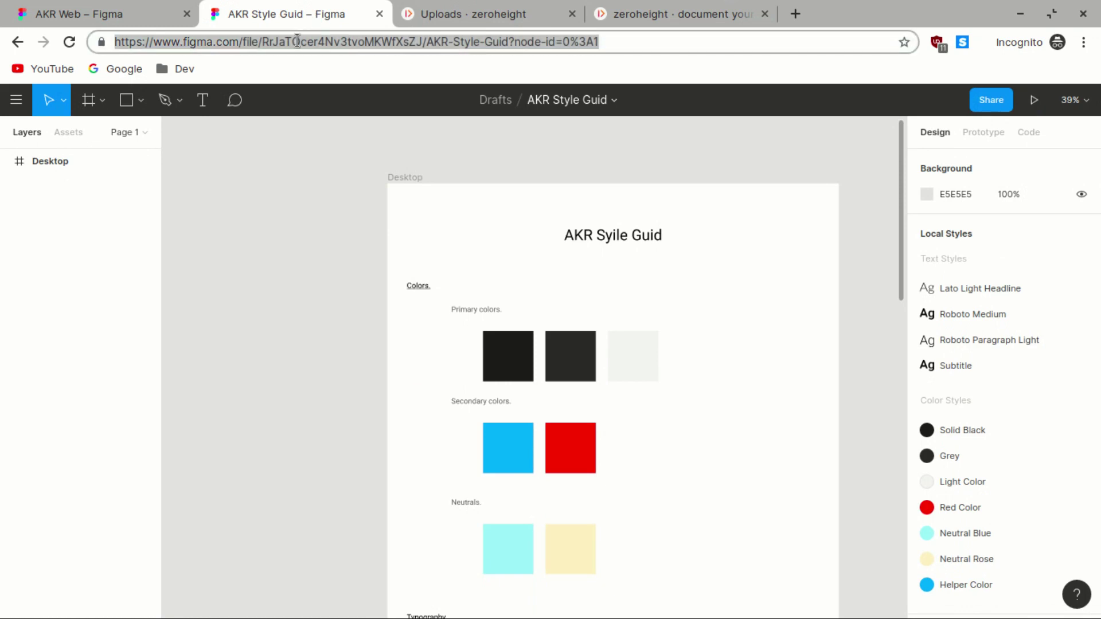
left_click(445, 20)
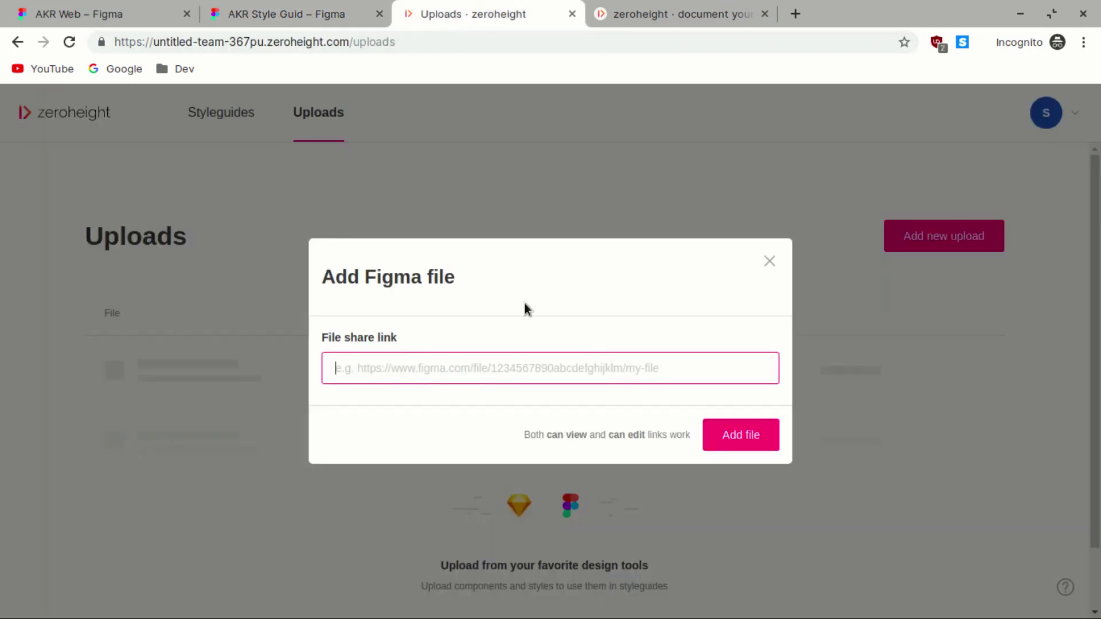
key("ctrl+v")
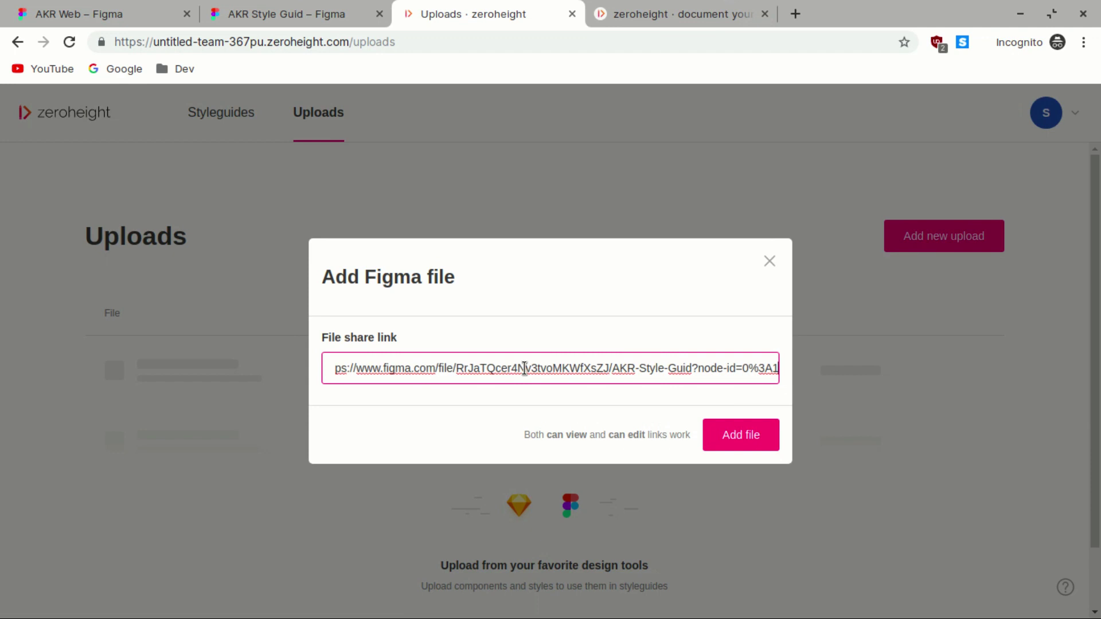
- Check the shared link against the AKR Style Guid file in Figma and add that file to the zeroheight uploads
left_click(304, 16)
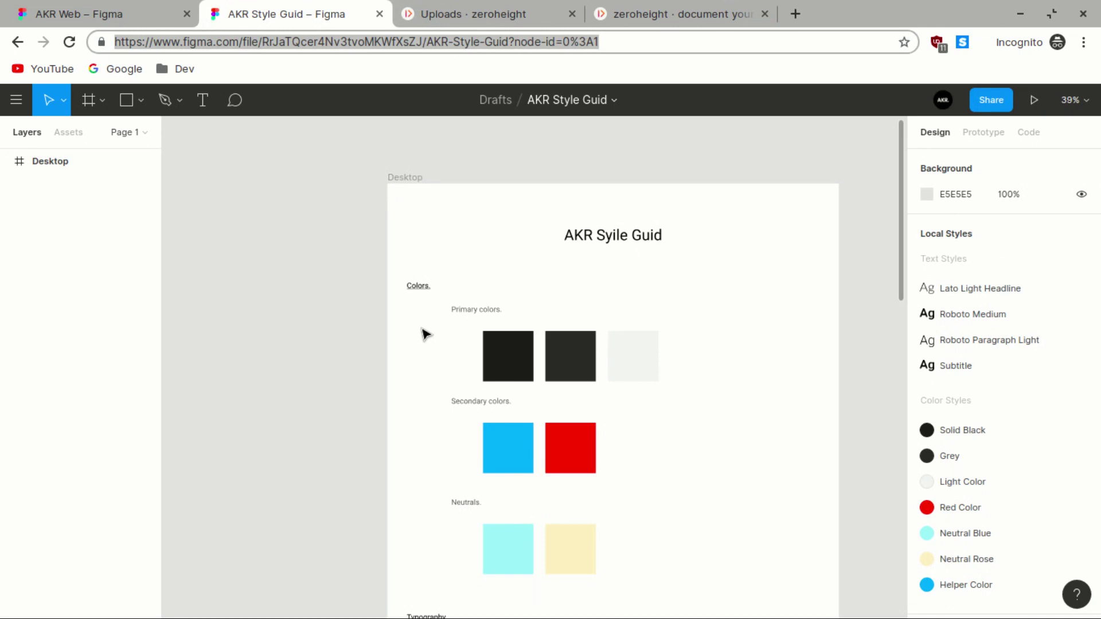
left_click(469, 16)
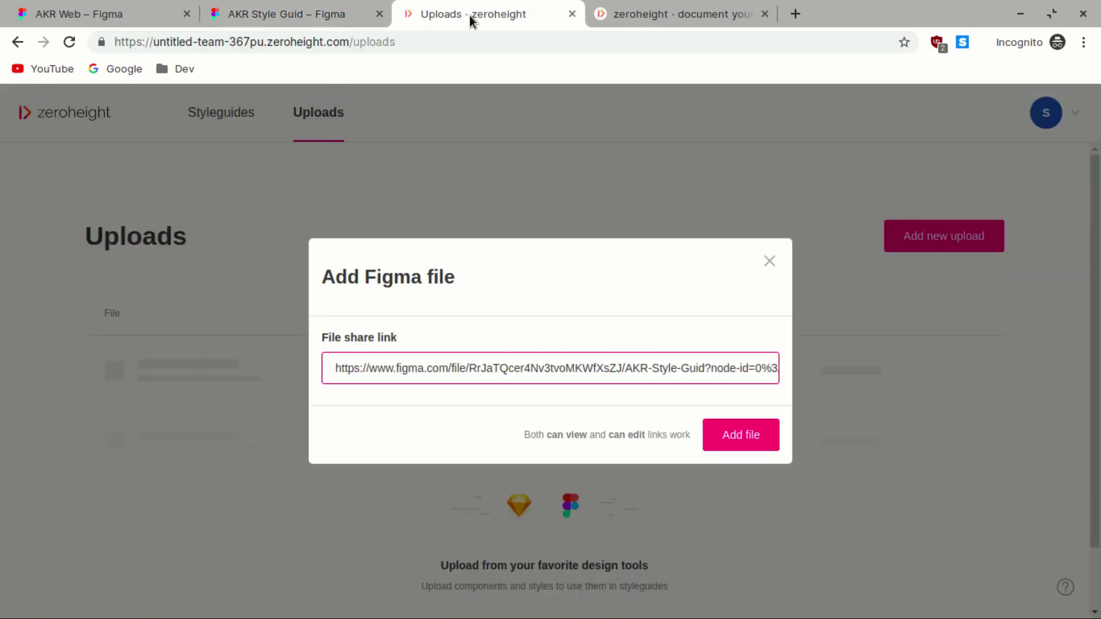
left_click(742, 437)
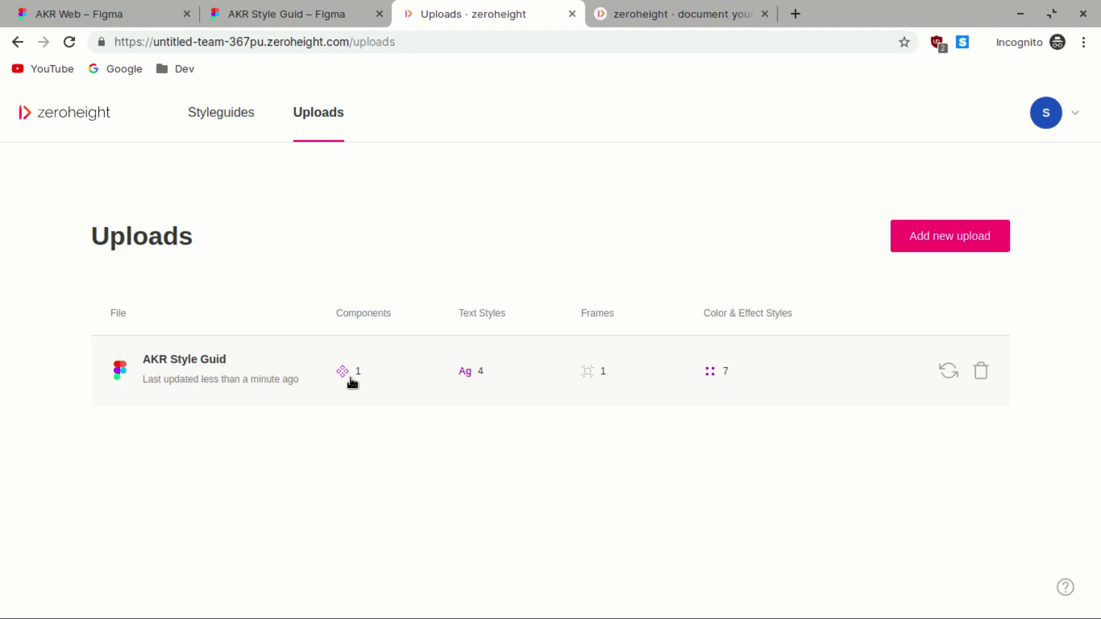
- Copy the AKR Web file's URL from Figma and add it to zeroheight as a new Figma upload
left_click(315, 12)
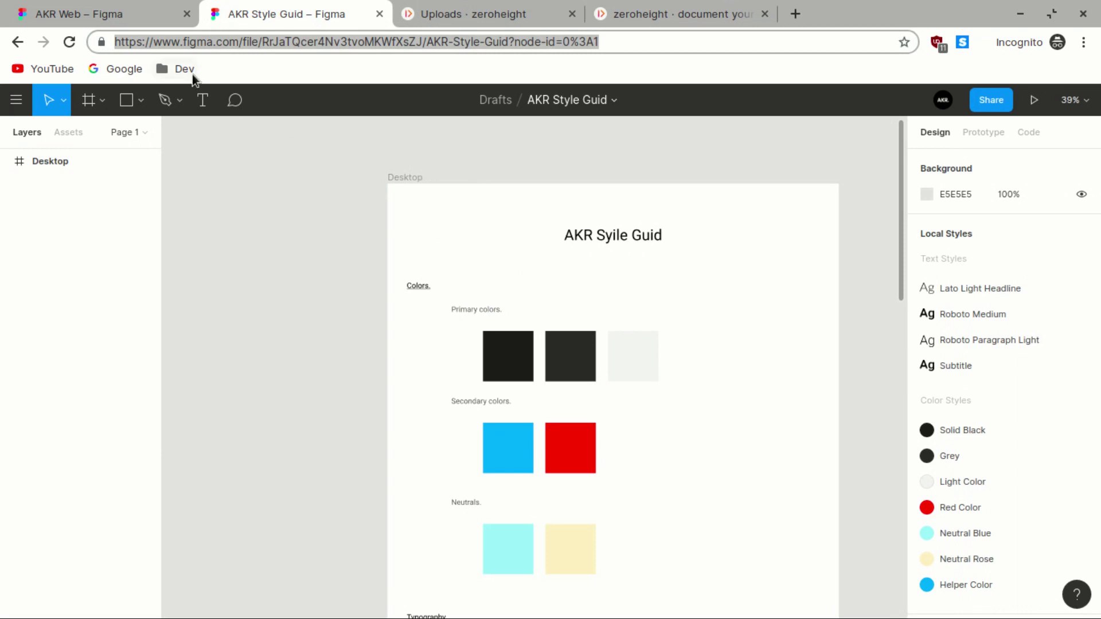
left_click(95, 21)
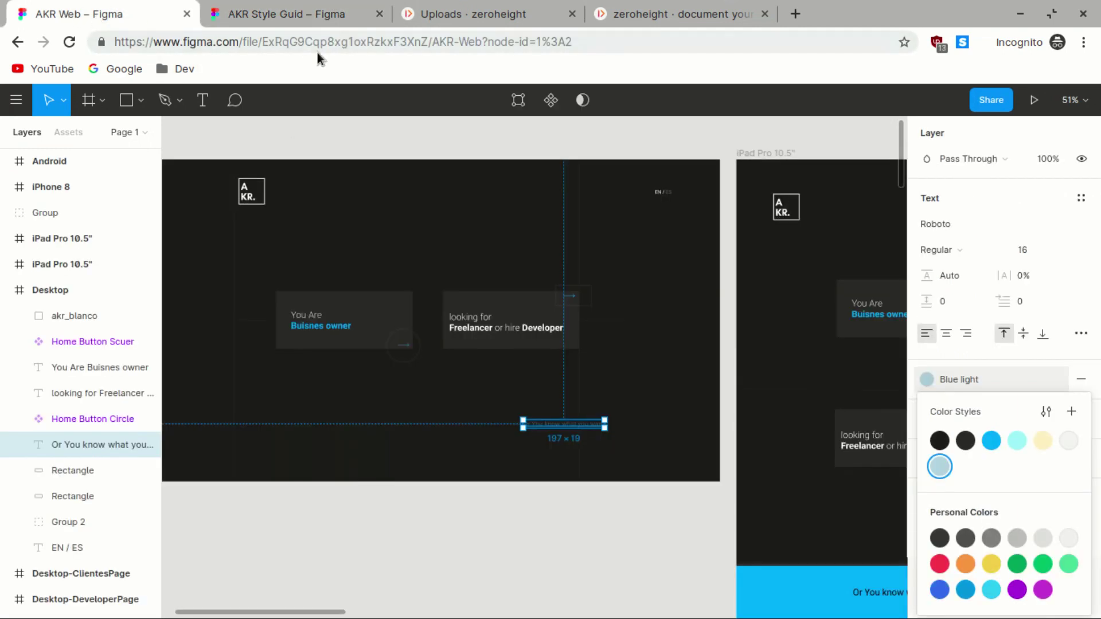
left_click(385, 39)
key("ctrl+c")
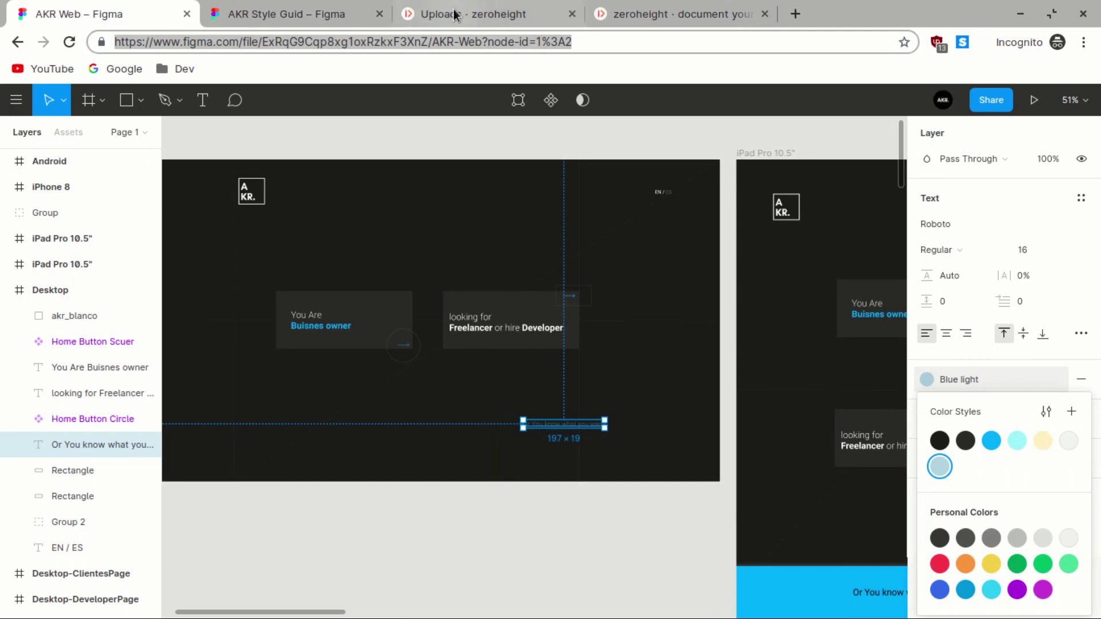
left_click(457, 12)
left_click(905, 229)
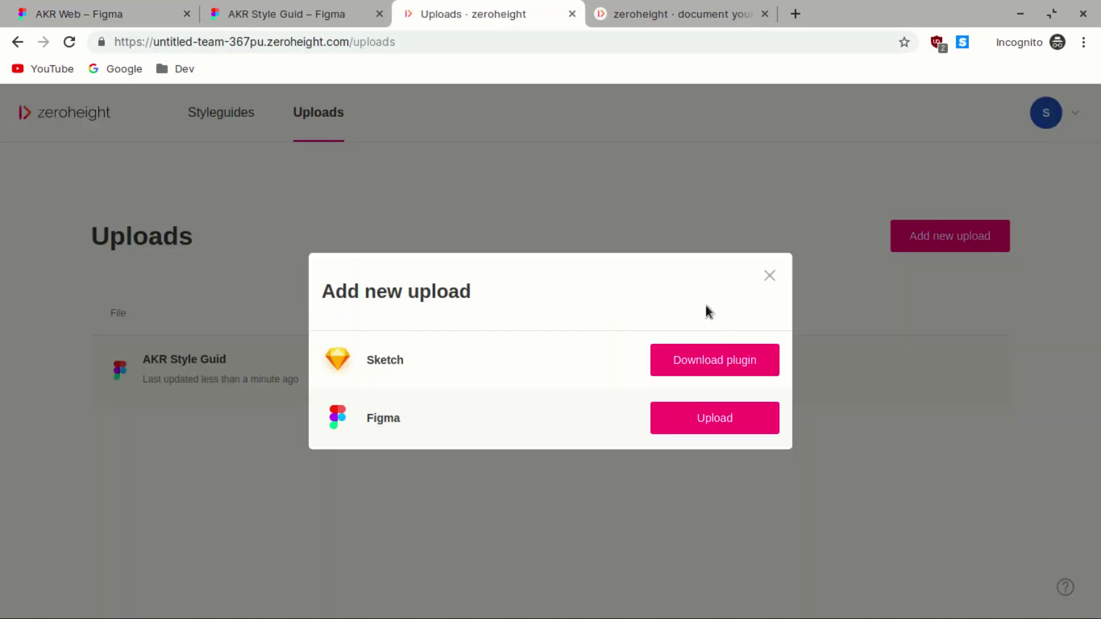
left_click(734, 435)
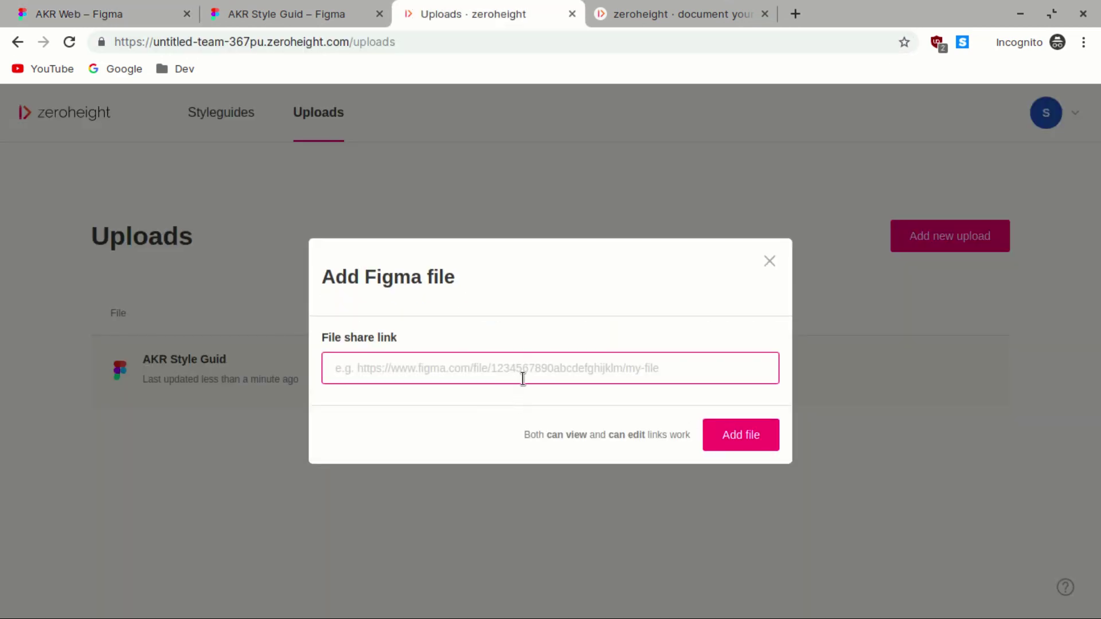
key("ctrl+v")
left_click(708, 436)
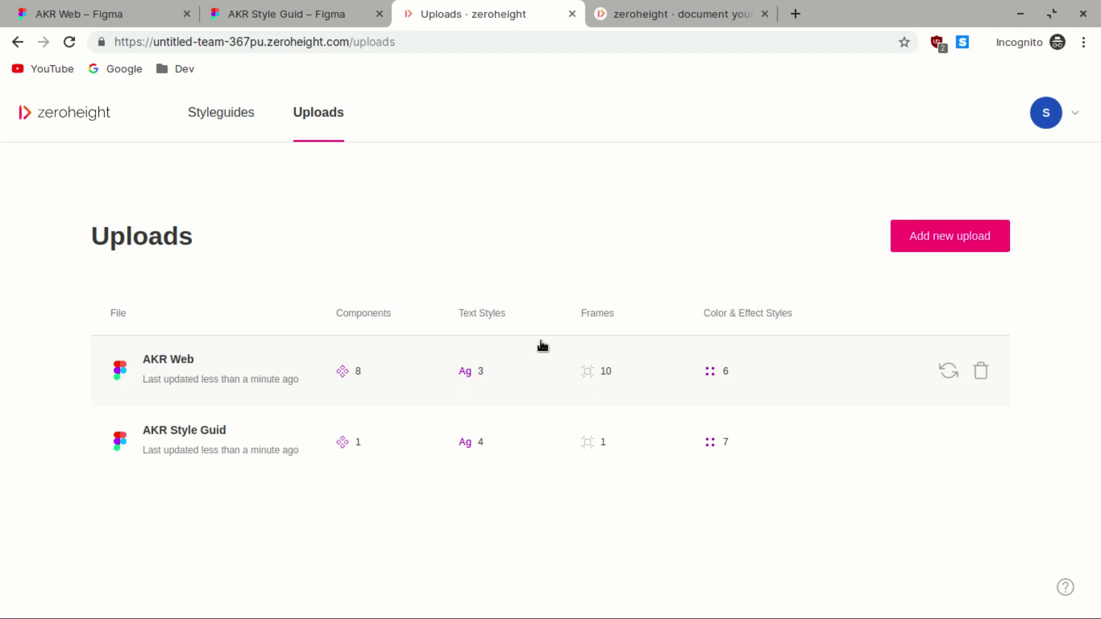
- Create a new styleguide in zeroheight and name it "AKR Style Guide"
left_click(229, 119)
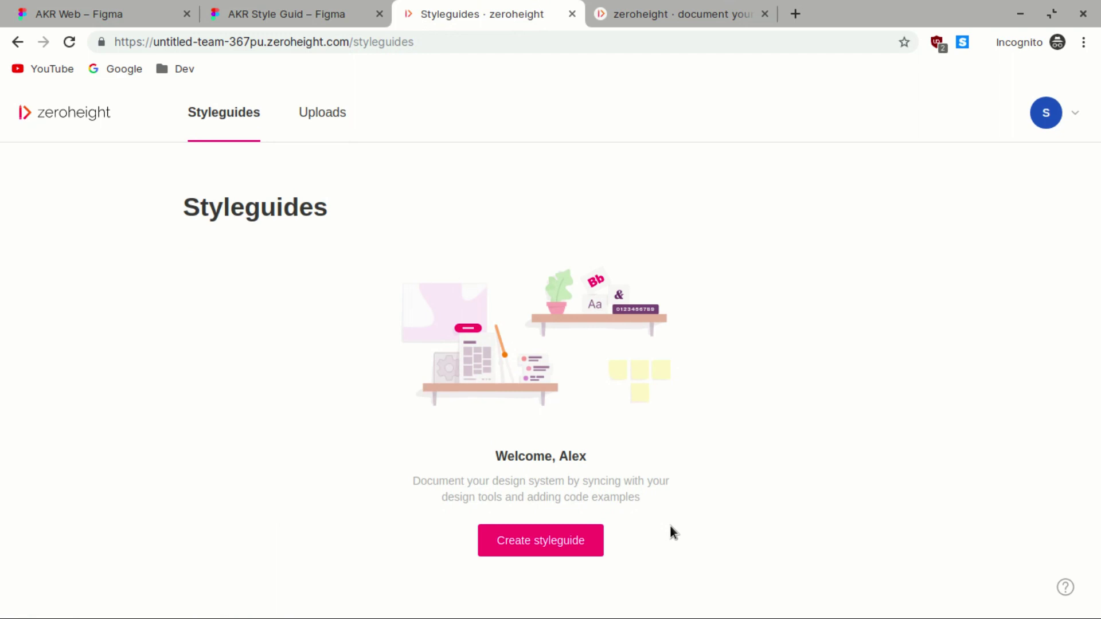
left_click(536, 551)
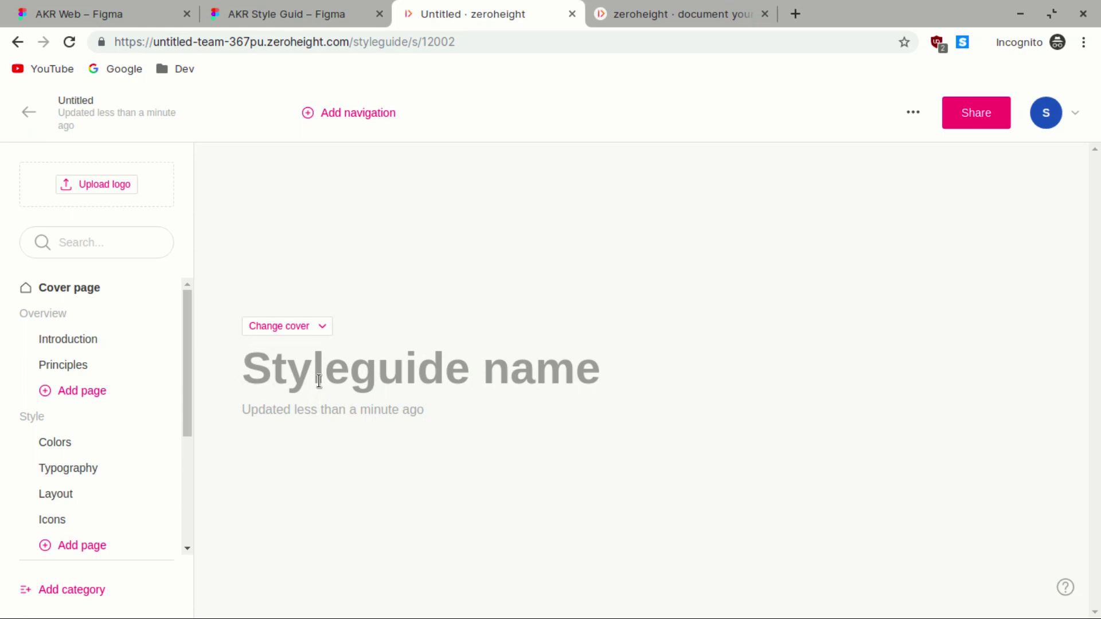
type("A")
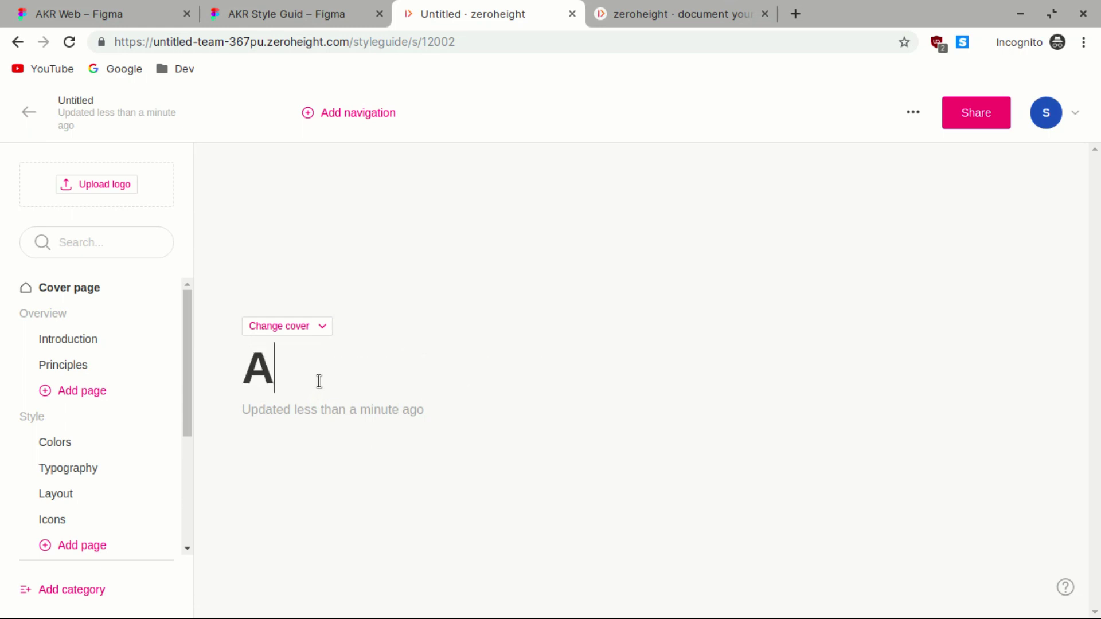
type("KR ")
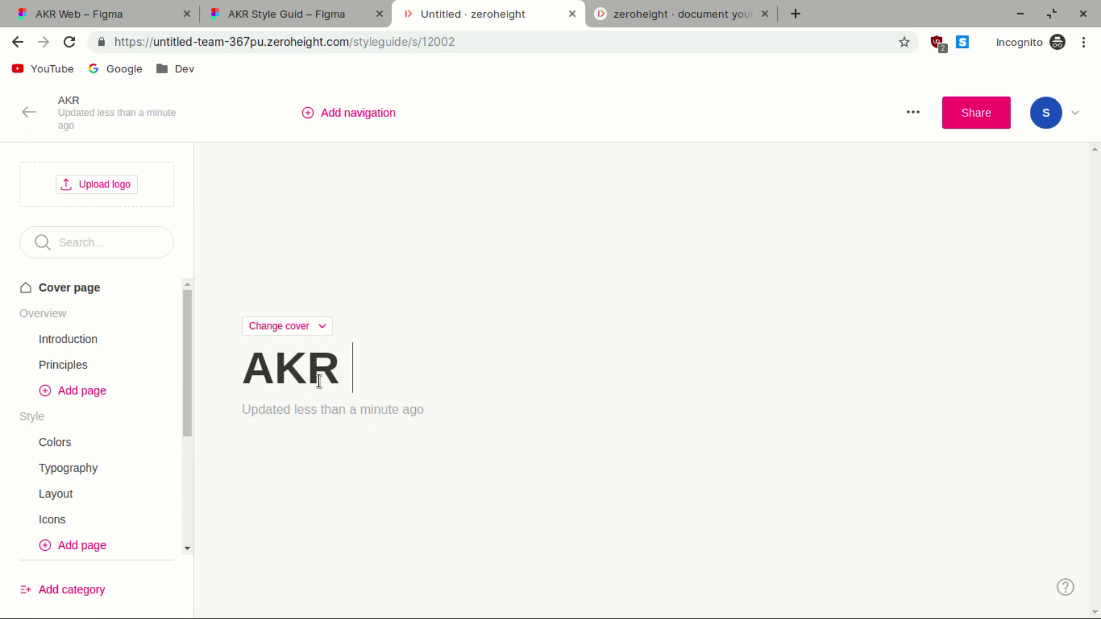
type("Style ")
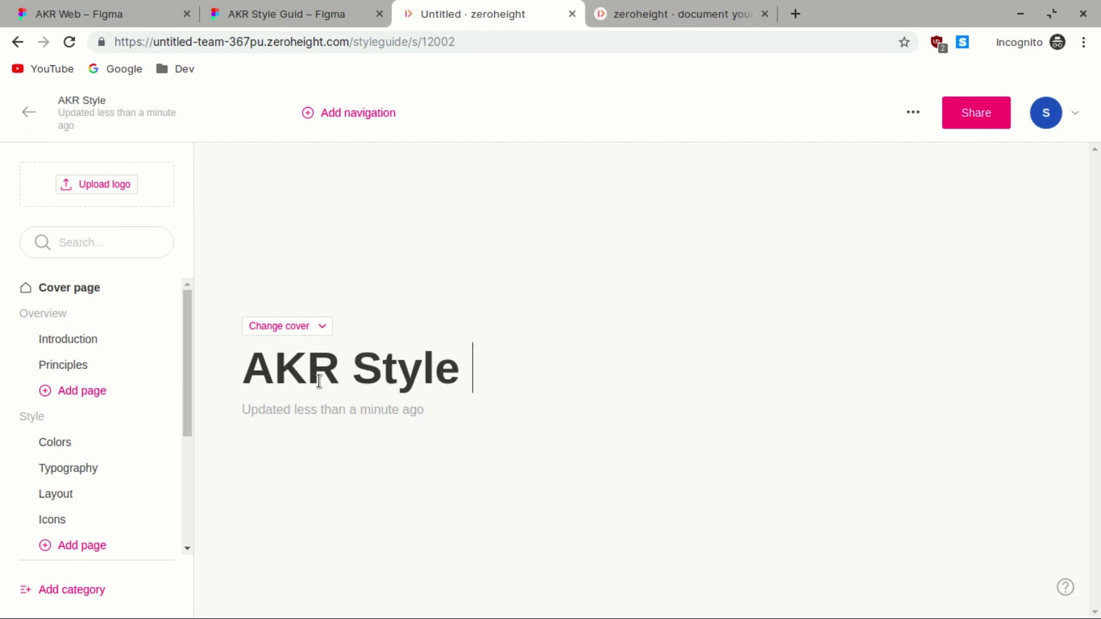
type("Guide")
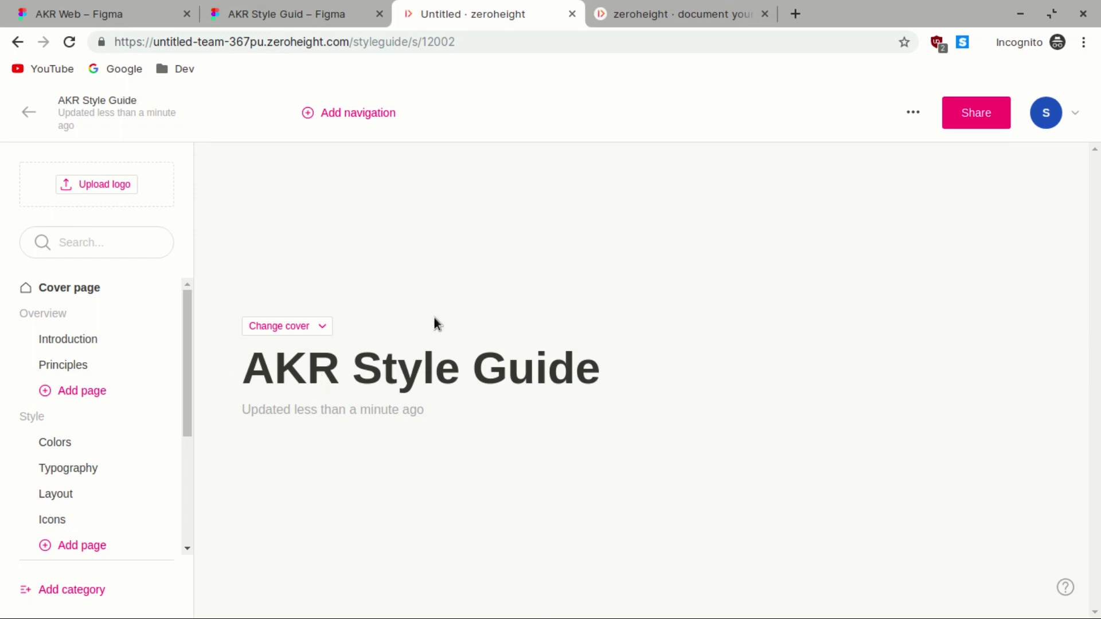
- Upload akr-light-logo.png from the Pictures folder as the styleguide's logo
left_click(114, 192)
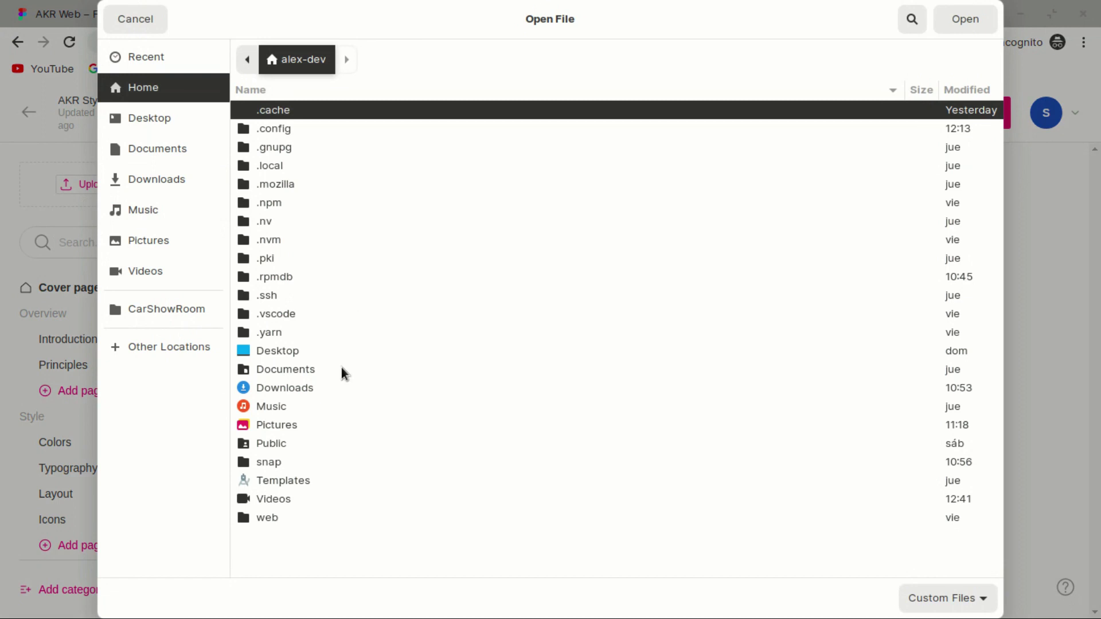
left_click(279, 425)
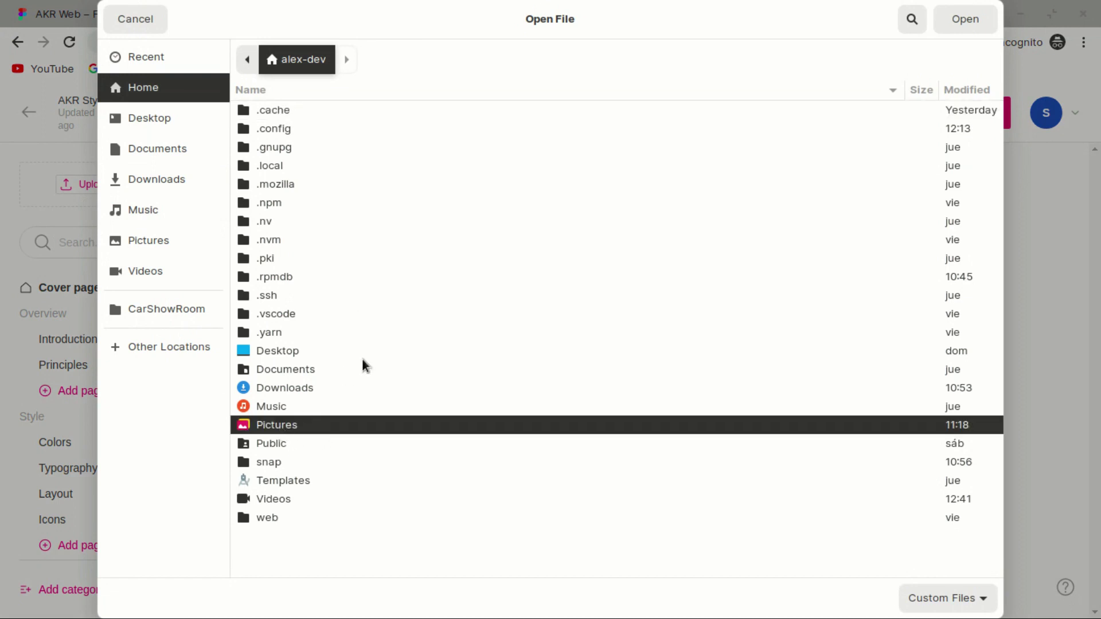
double_click(293, 425)
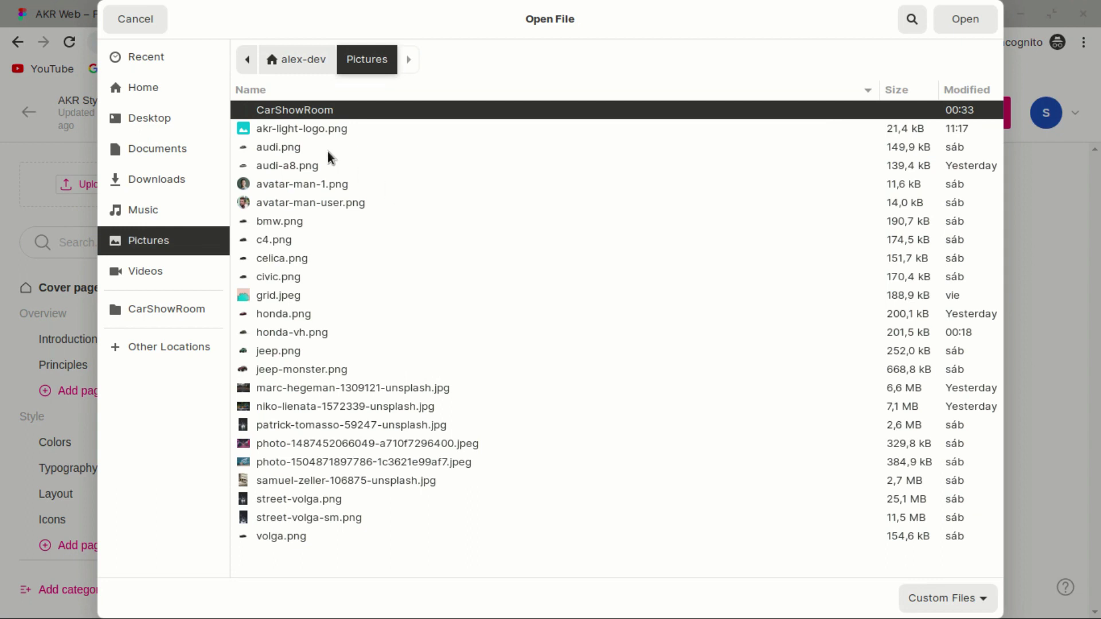
left_click(310, 129)
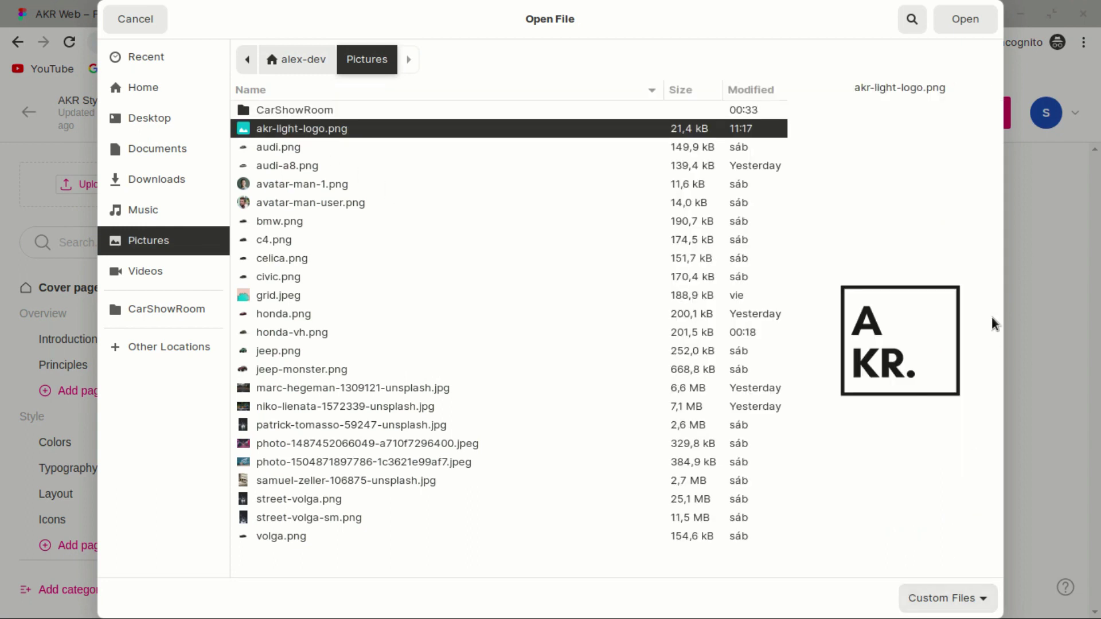
left_click(961, 20)
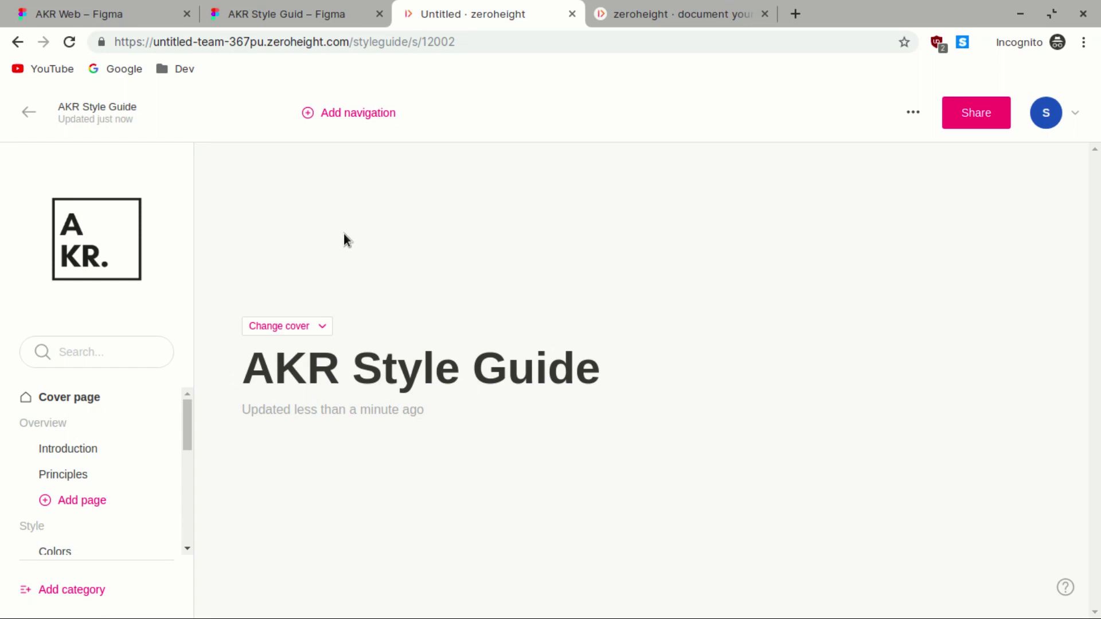
mouse_move(50, 239)
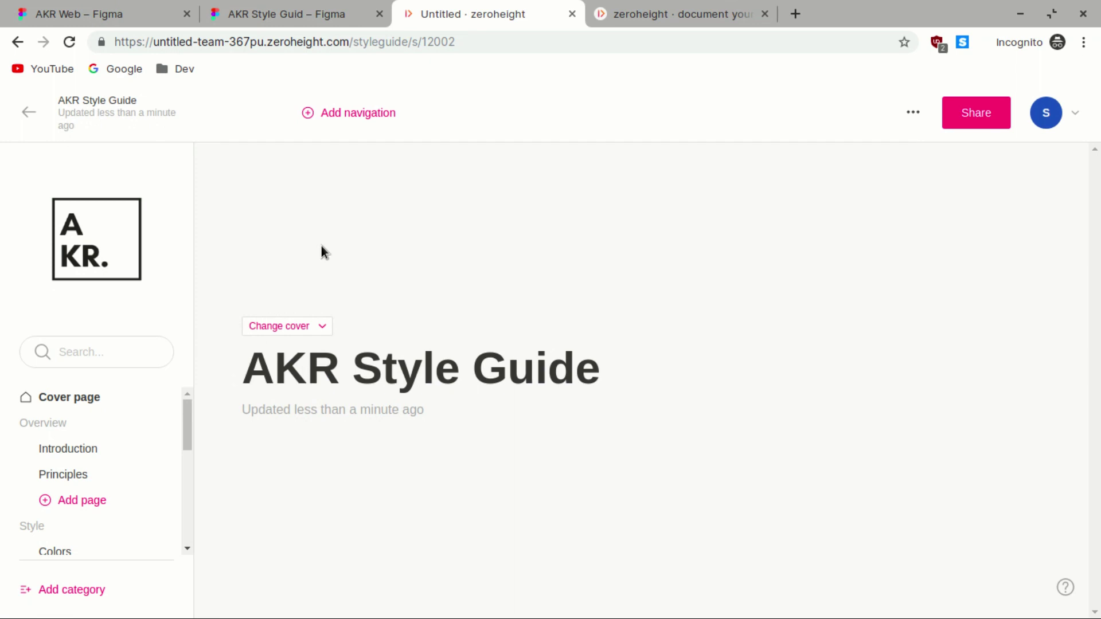
- Review the styleguide's Introduction page and the sample design principles on its Principles page
left_click(84, 454)
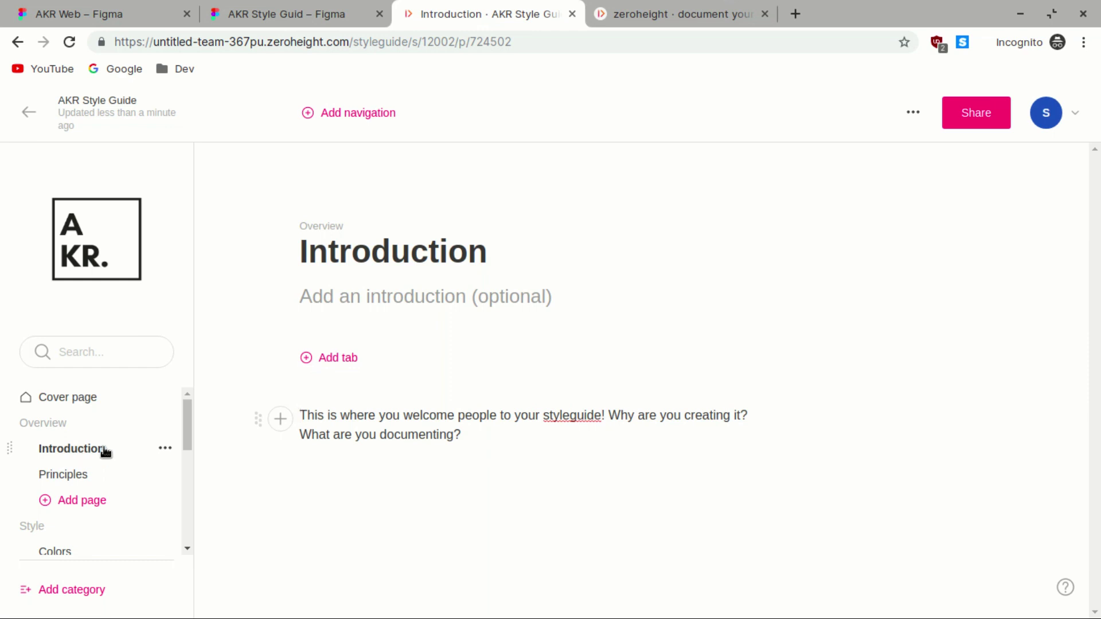
scroll(106, 453, "down", 3)
scroll(106, 453, "up", 2)
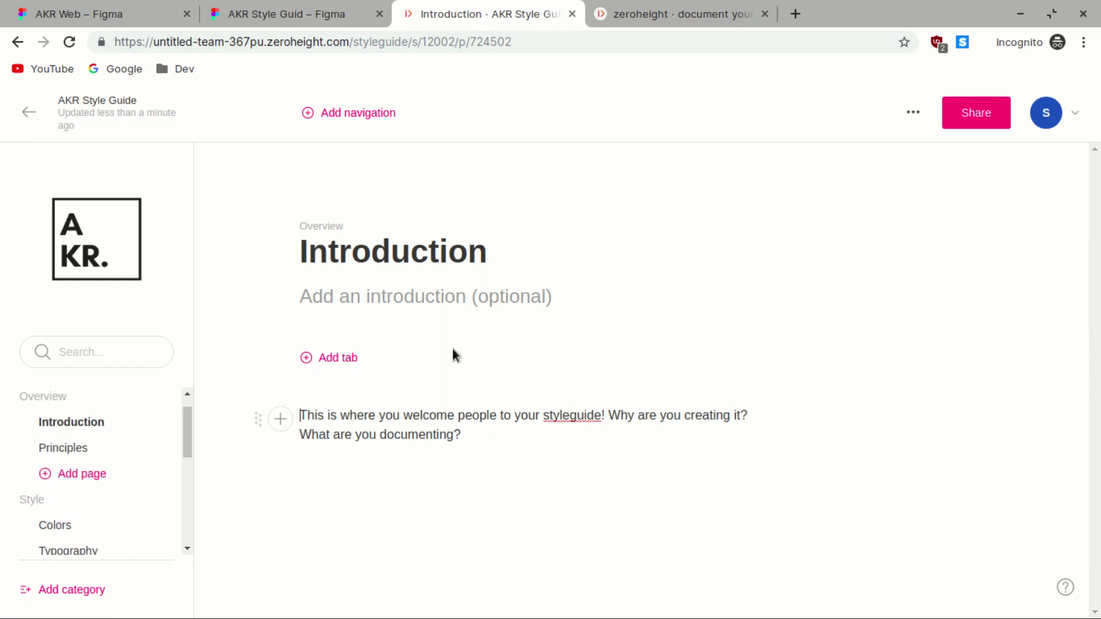
left_click(70, 453)
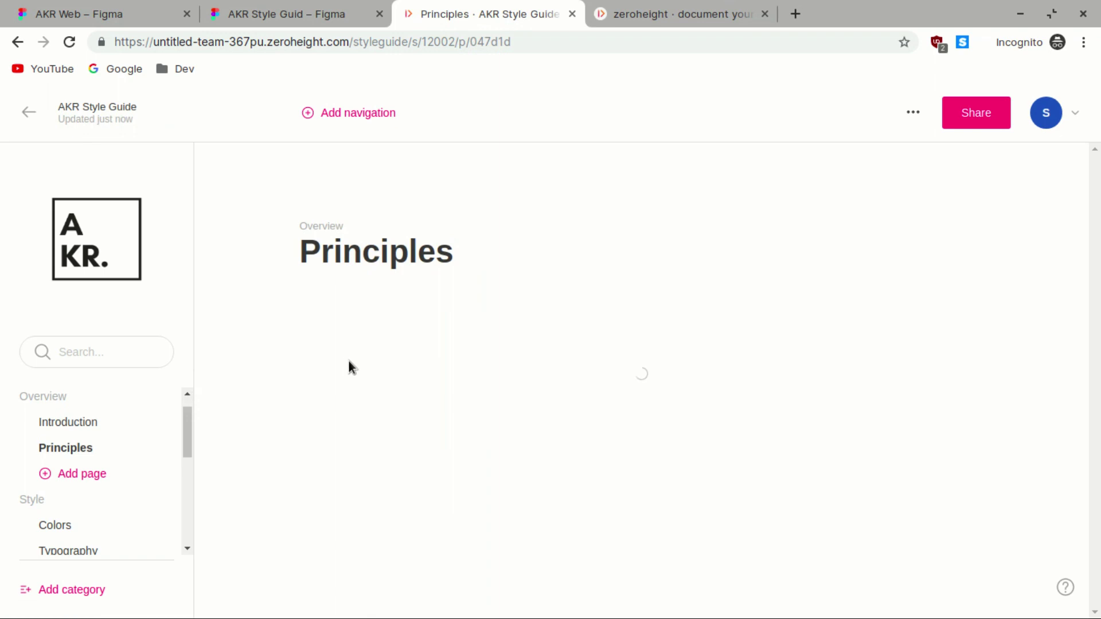
scroll(576, 407, "down", 2)
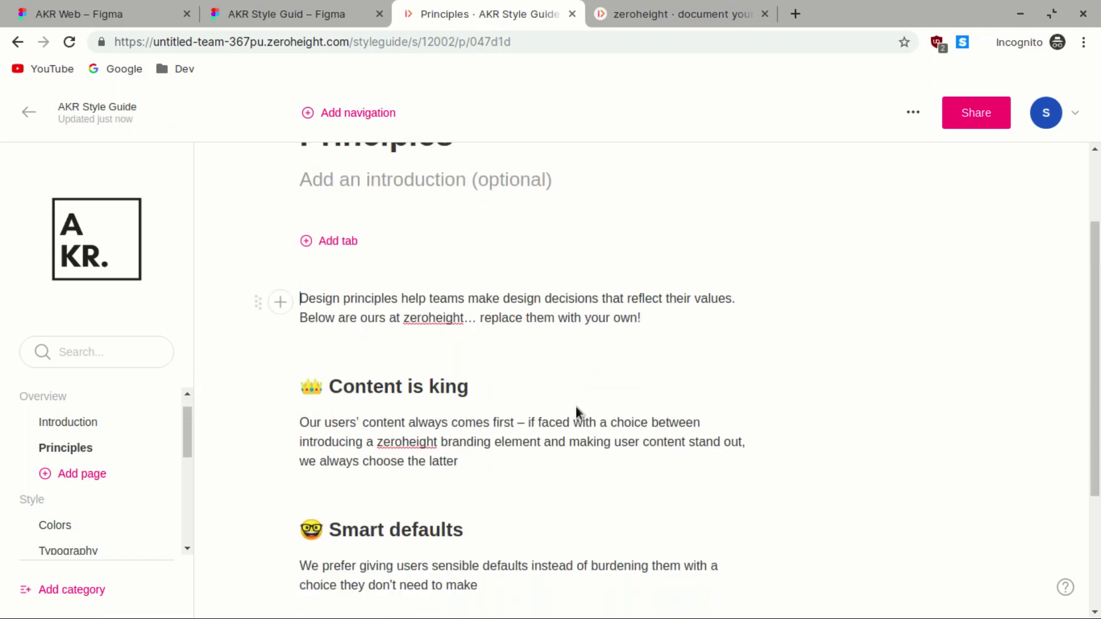
scroll(576, 407, "down", 2)
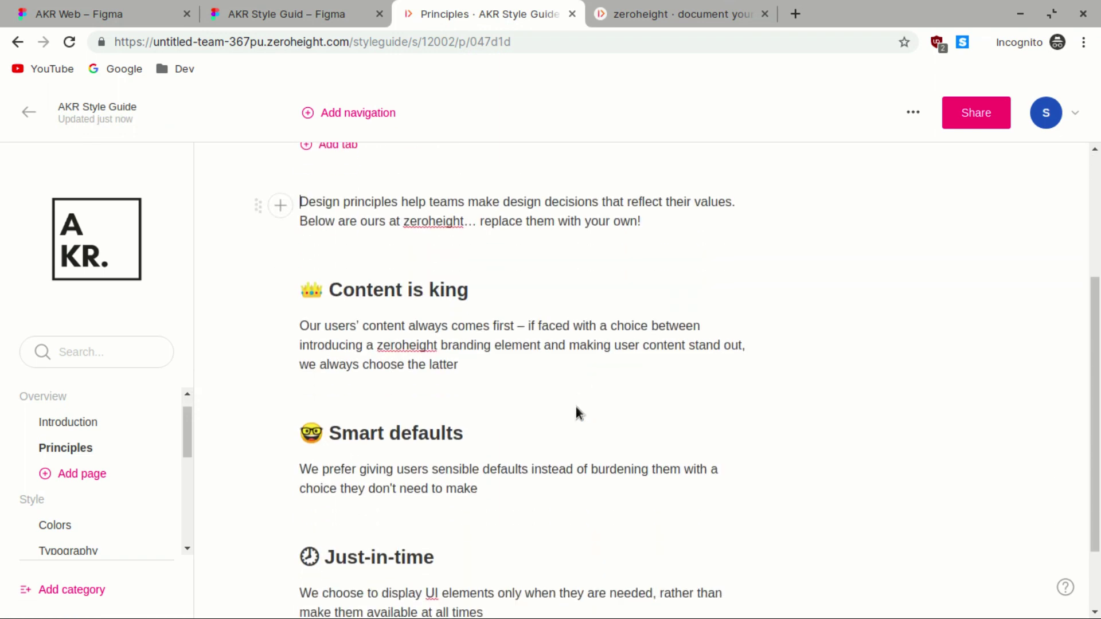
scroll(576, 410, "down", 2)
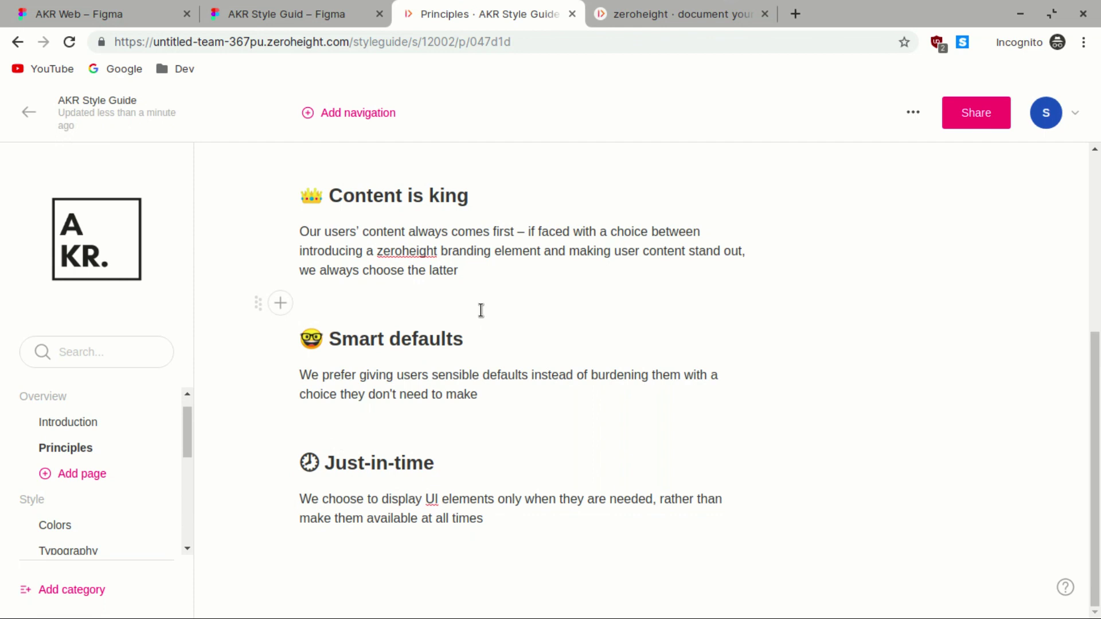
scroll(140, 439, "up", 1)
- Open the styleguide's Colors page and examine its Primary colors, Secondary colors and Neutrals sections
scroll(140, 438, "down", 5)
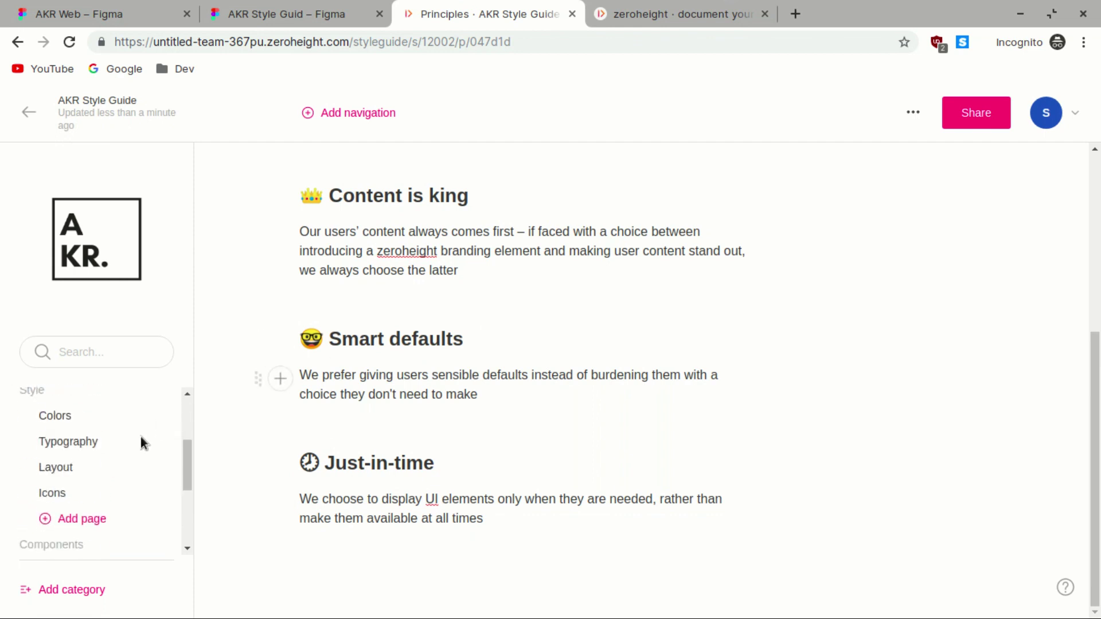
left_click(70, 413)
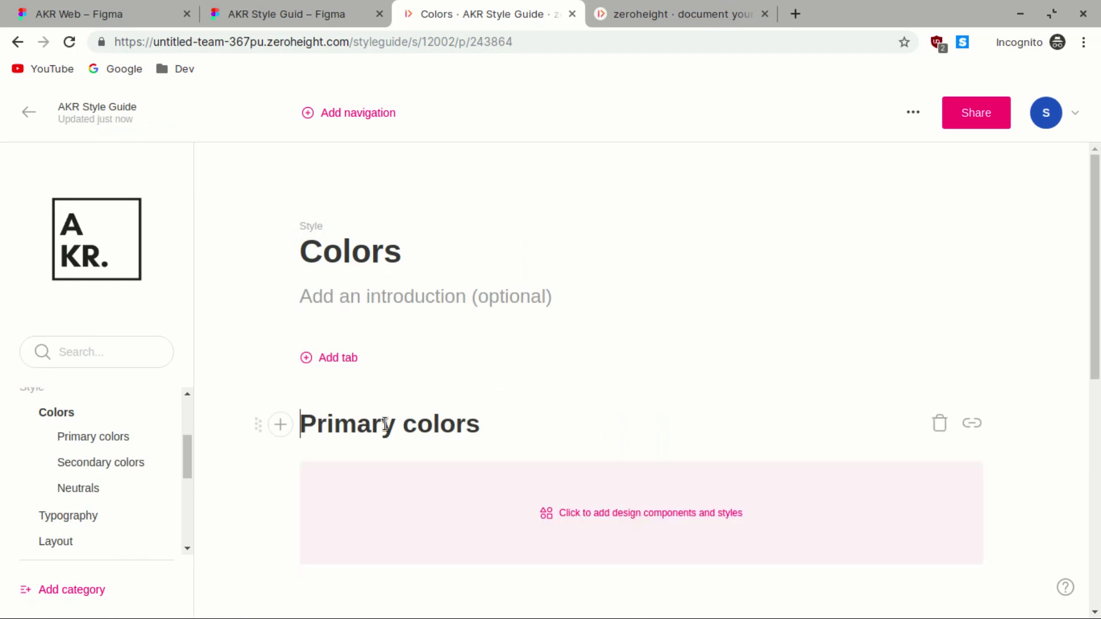
scroll(470, 429, "down", 2)
scroll(476, 429, "down", 3)
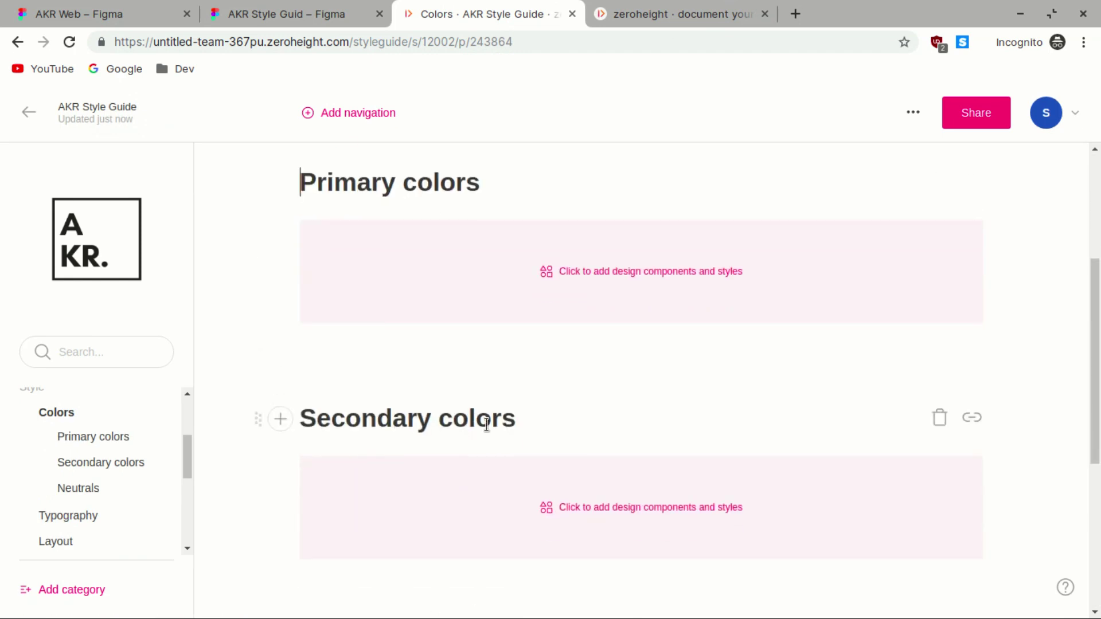
scroll(488, 427, "down", 2)
scroll(489, 429, "down", 3)
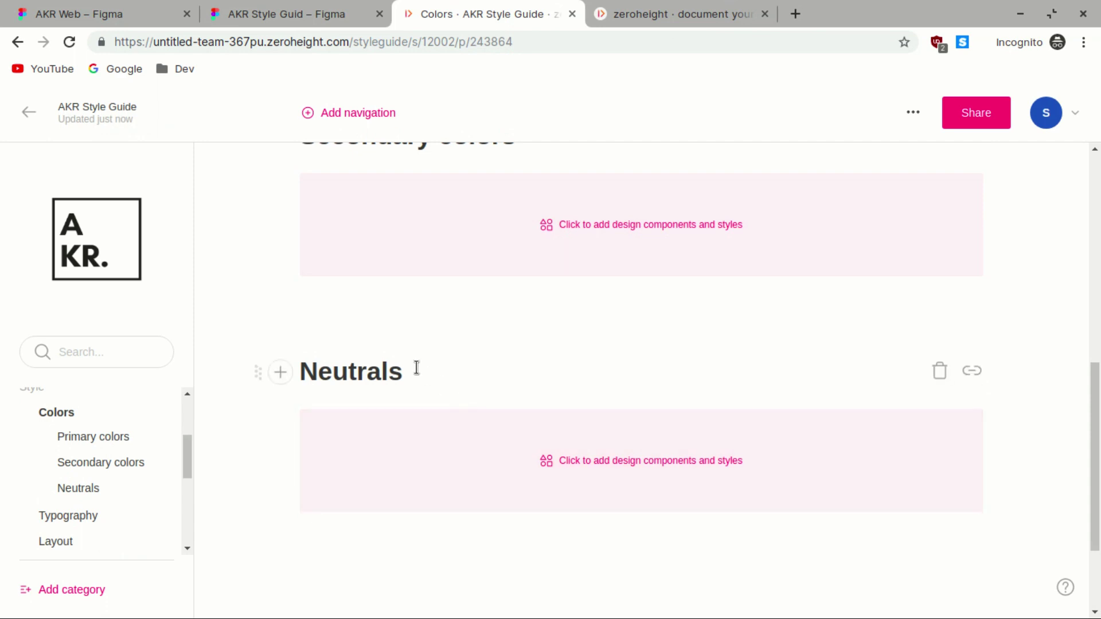
scroll(493, 369, "up", 1)
scroll(497, 370, "up", 5)
scroll(497, 369, "up", 2)
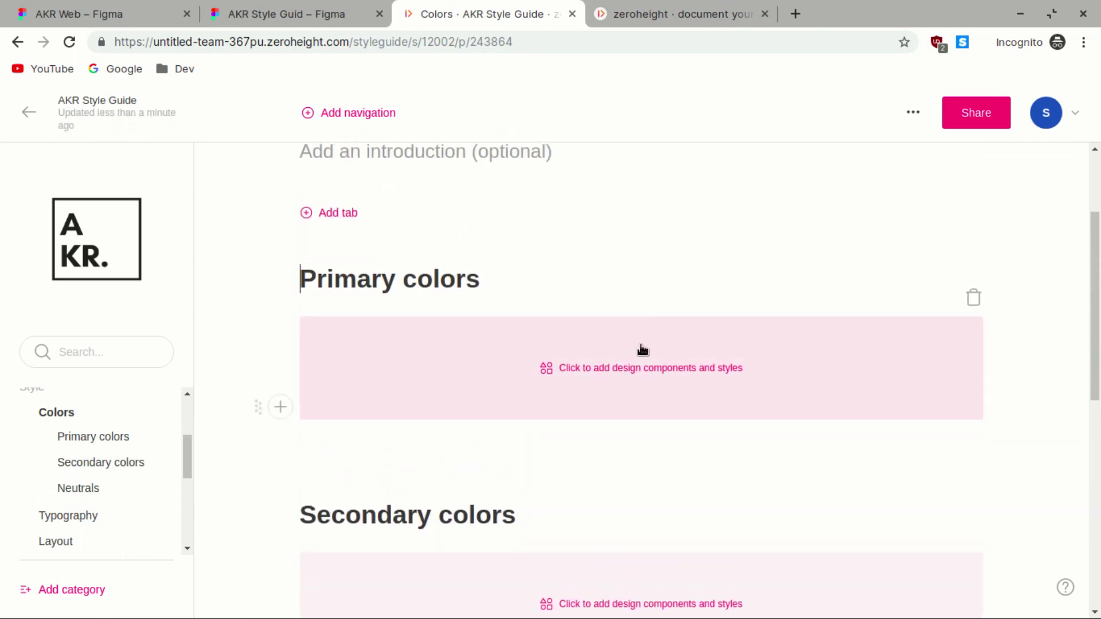
- Add the Principal Helper, Principal Grey and Principal Light color styles from the AKR Web upload to the Primary colors section
left_click(602, 376)
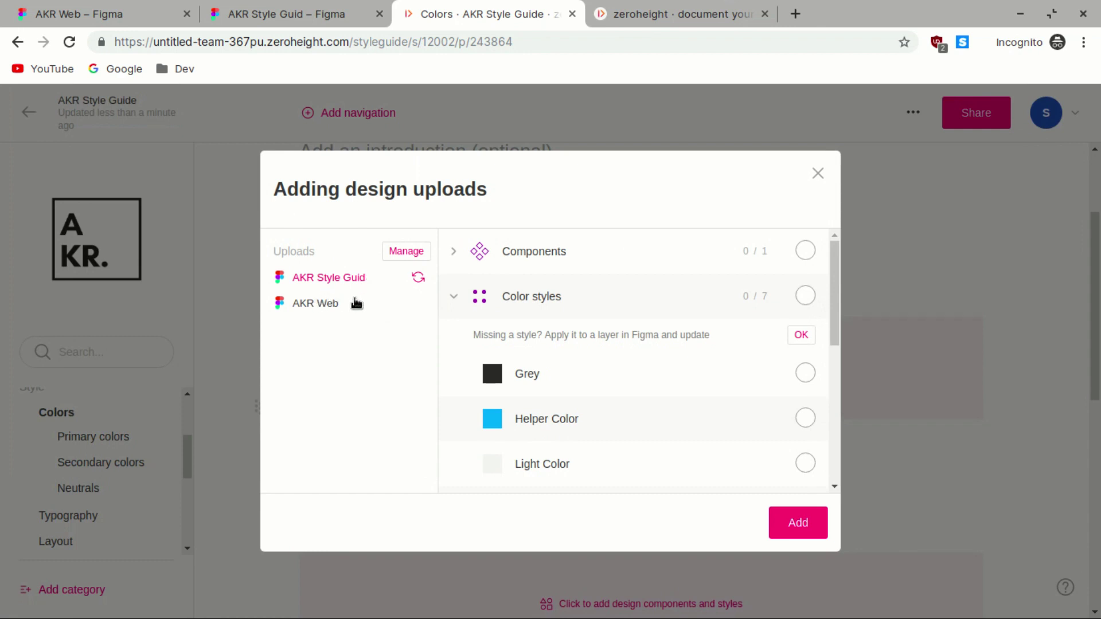
left_click(316, 307)
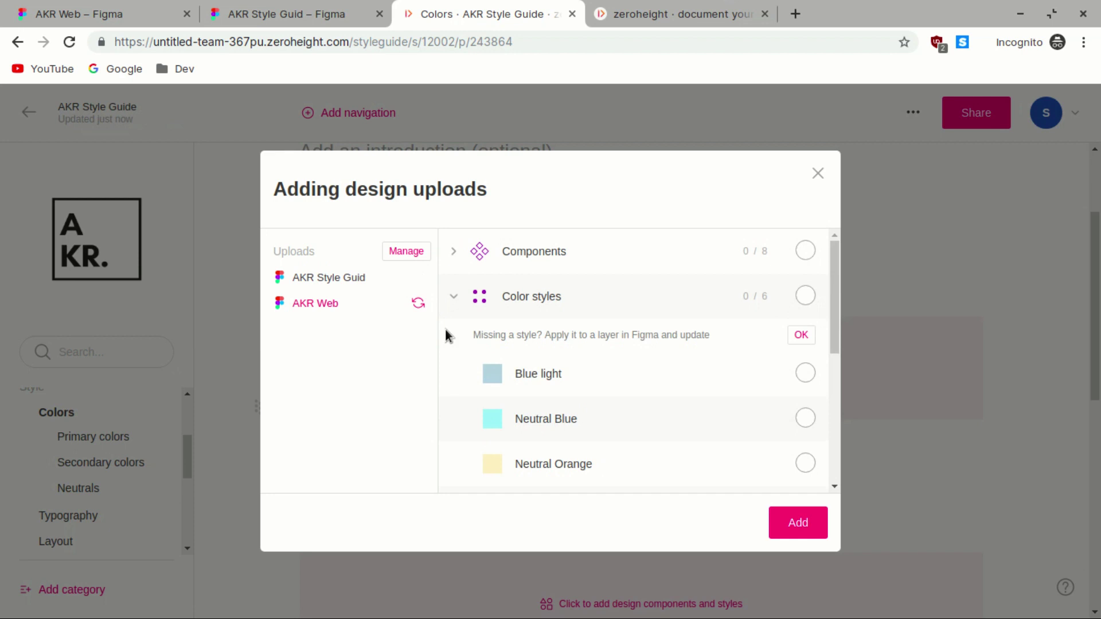
scroll(586, 378, "down", 3)
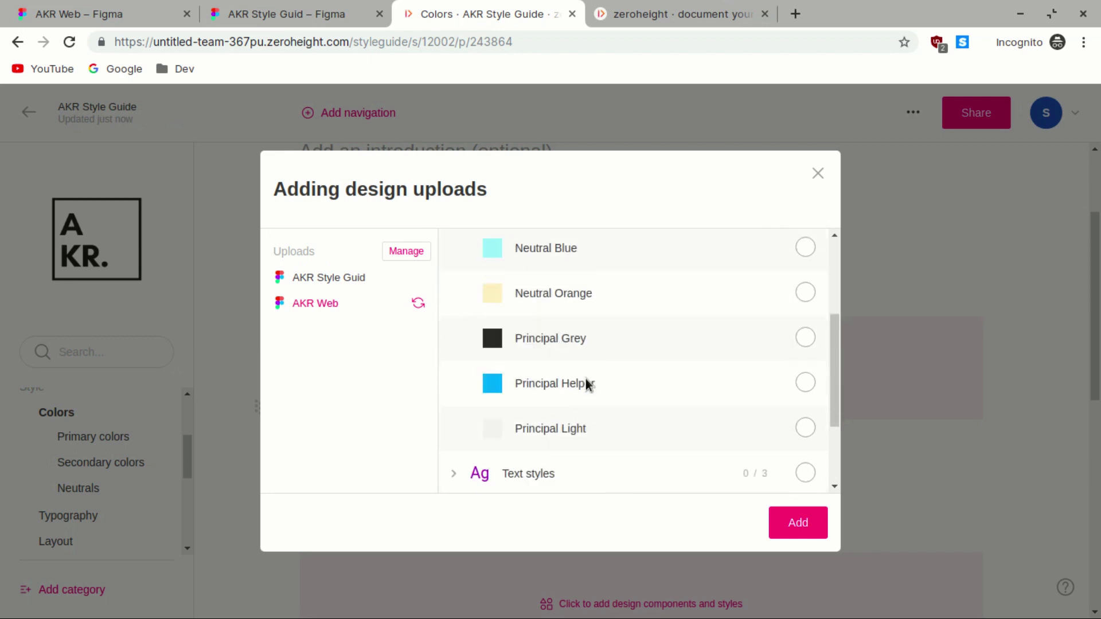
left_click(805, 384)
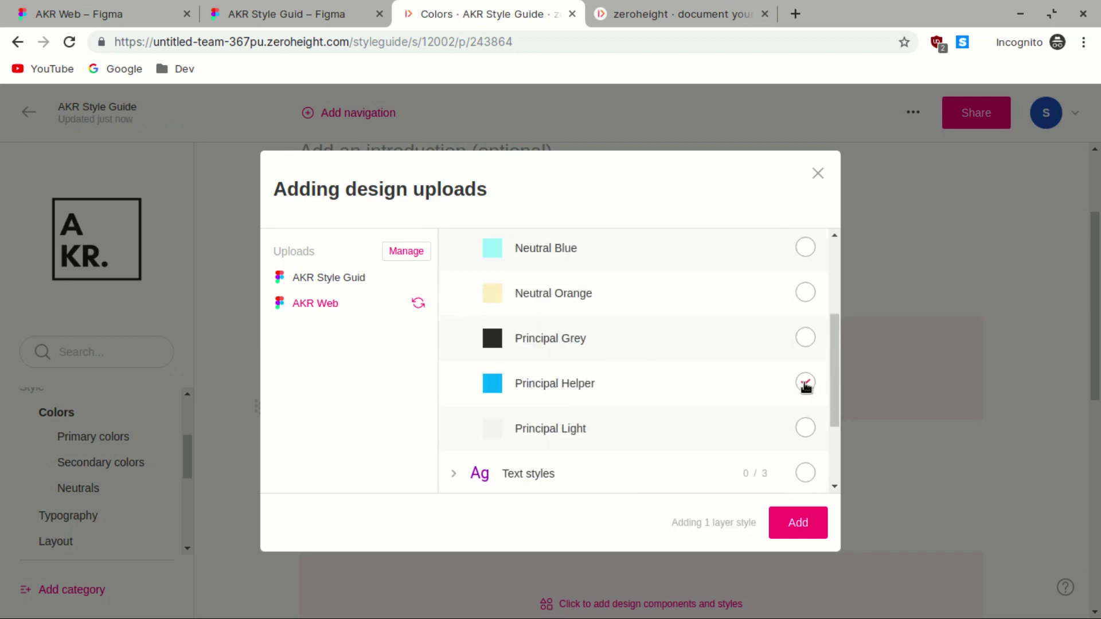
left_click(806, 337)
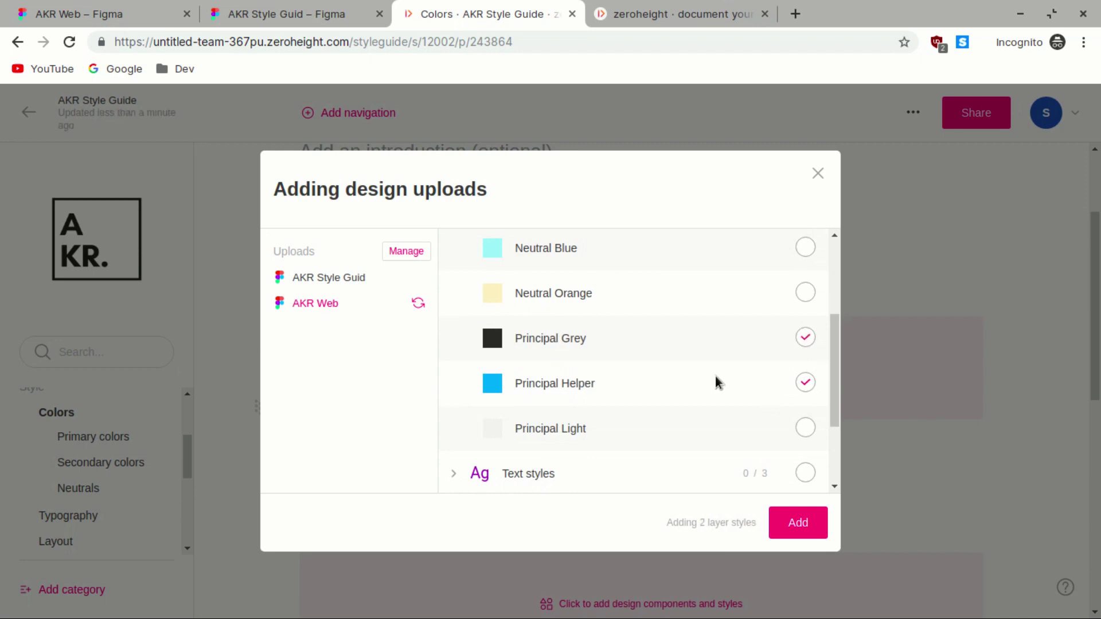
scroll(645, 348, "down", 2)
left_click(804, 334)
left_click(797, 523)
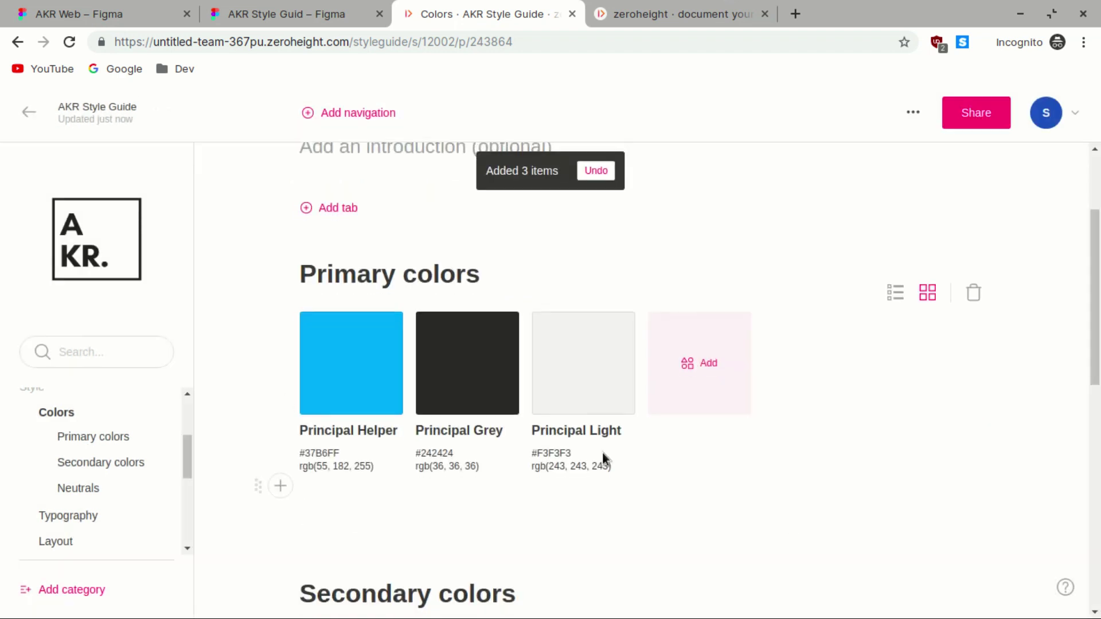
mouse_move(625, 439)
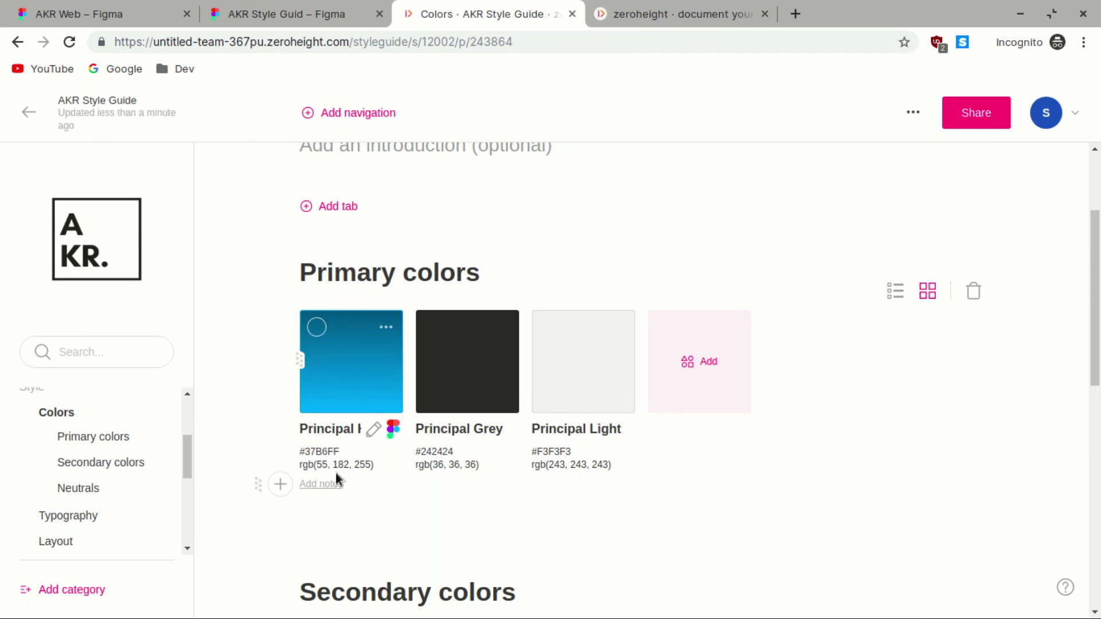
- Add the Blue light, Neutral Blue and Neutral Orange color styles from AKR Web to the Neutrals section
scroll(426, 488, "down", 3)
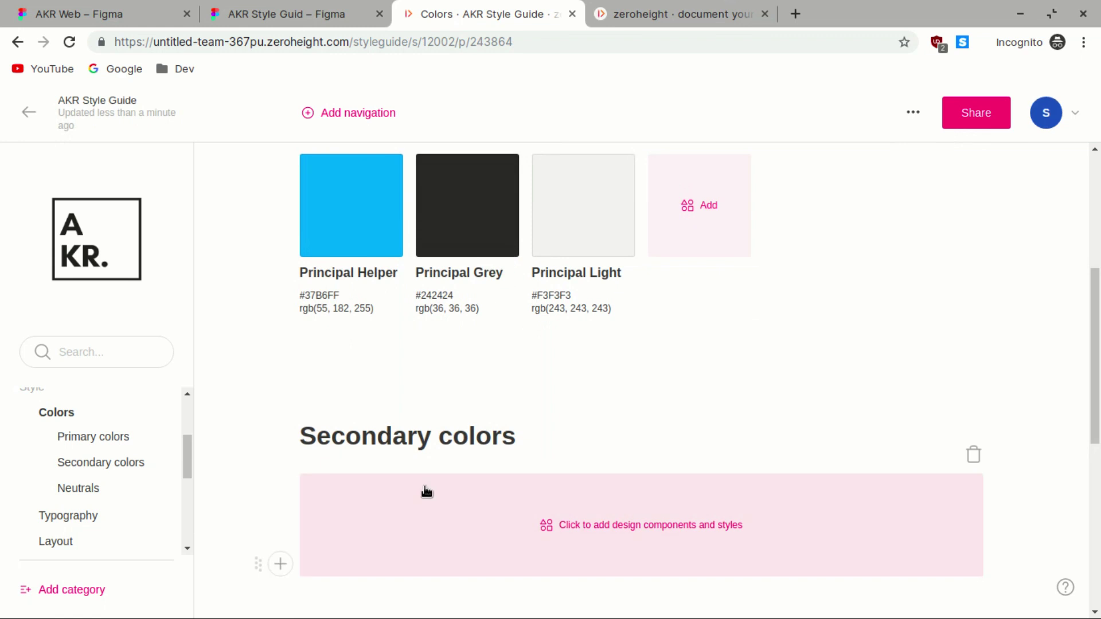
scroll(425, 490, "down", 4)
scroll(425, 491, "down", 2)
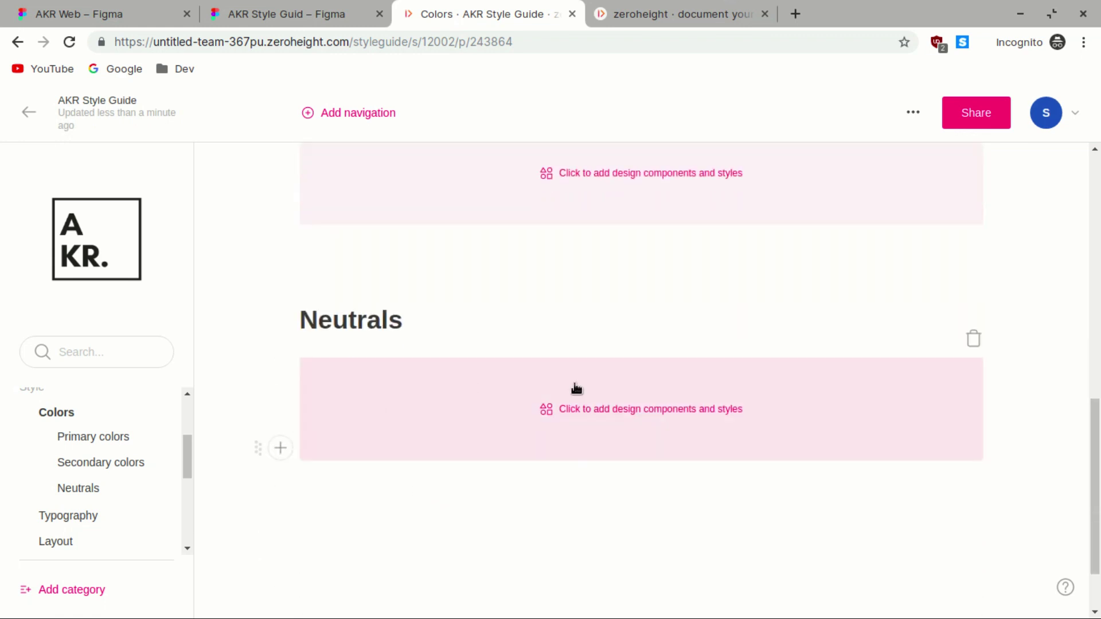
left_click(622, 402)
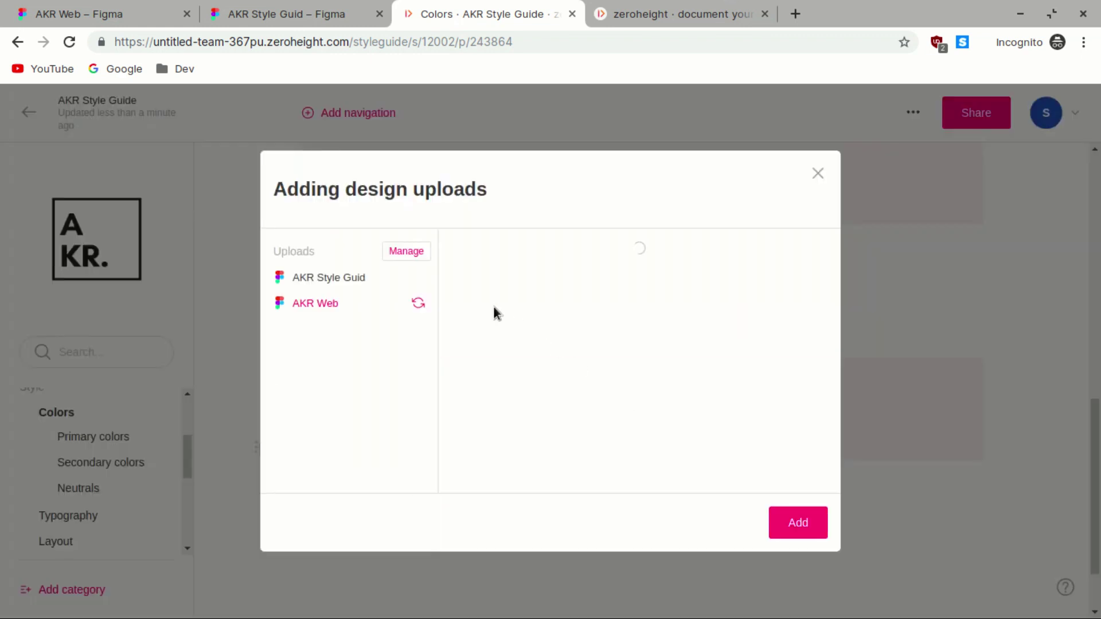
left_click(805, 380)
left_click(805, 420)
left_click(804, 468)
left_click(798, 523)
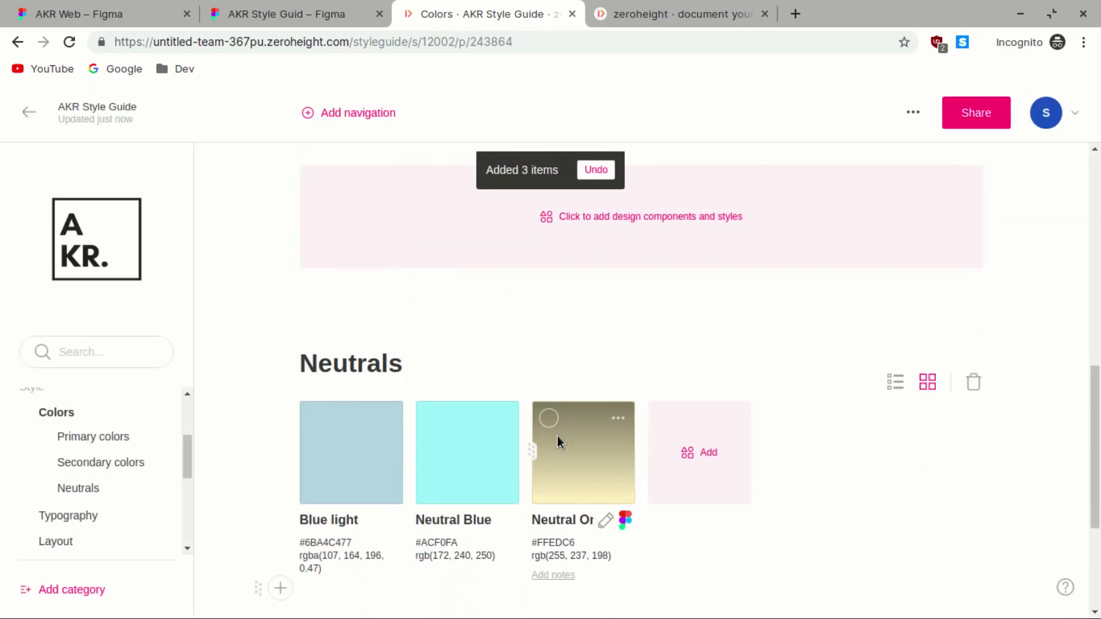
- Add the Headline Regular and Subtitle text styles from AKR Web to the Header section of the Typography page
scroll(108, 499, "down", 2)
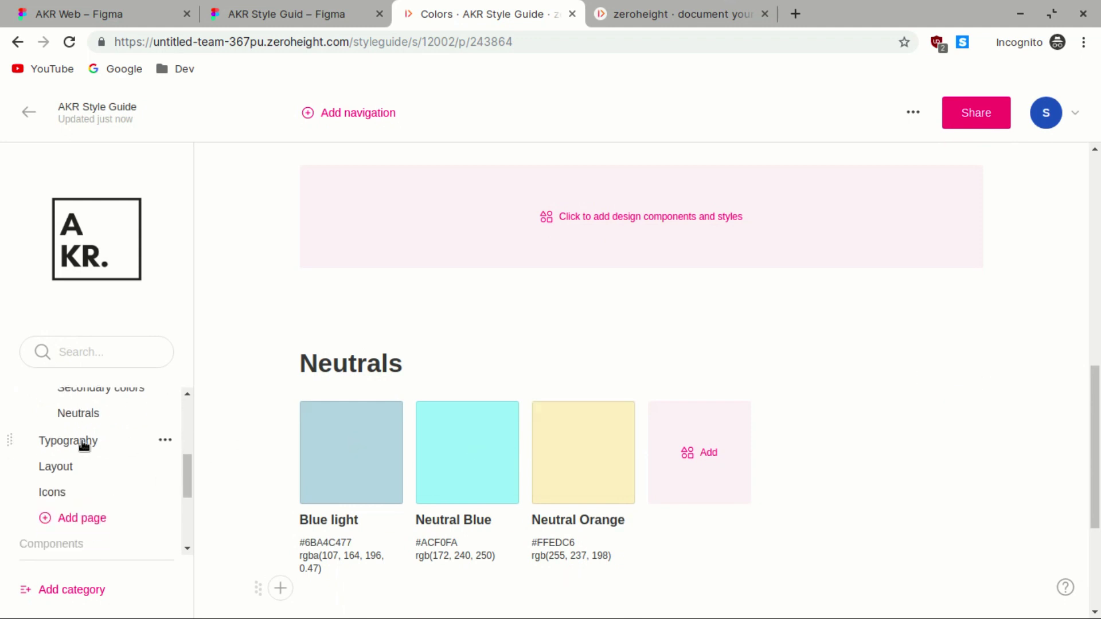
left_click(83, 443)
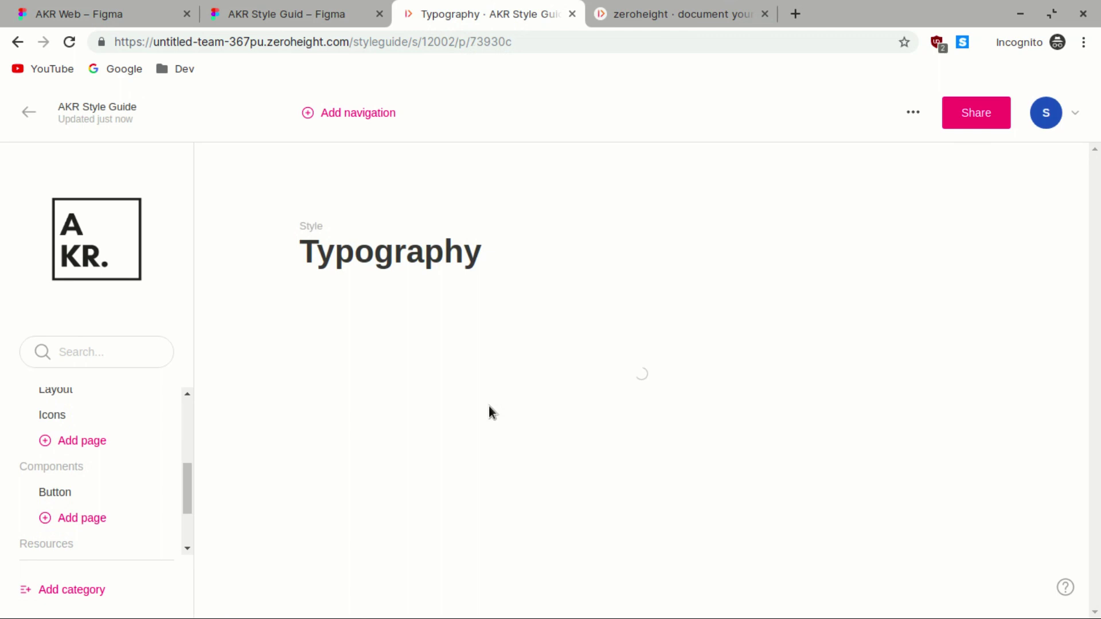
scroll(669, 428, "down", 3)
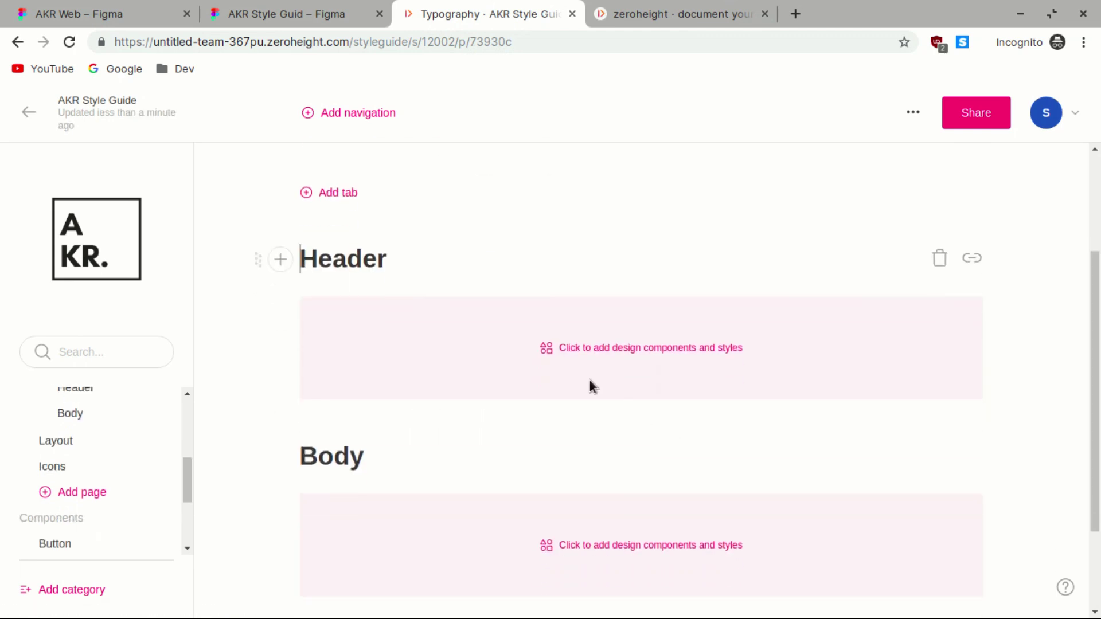
left_click(628, 347)
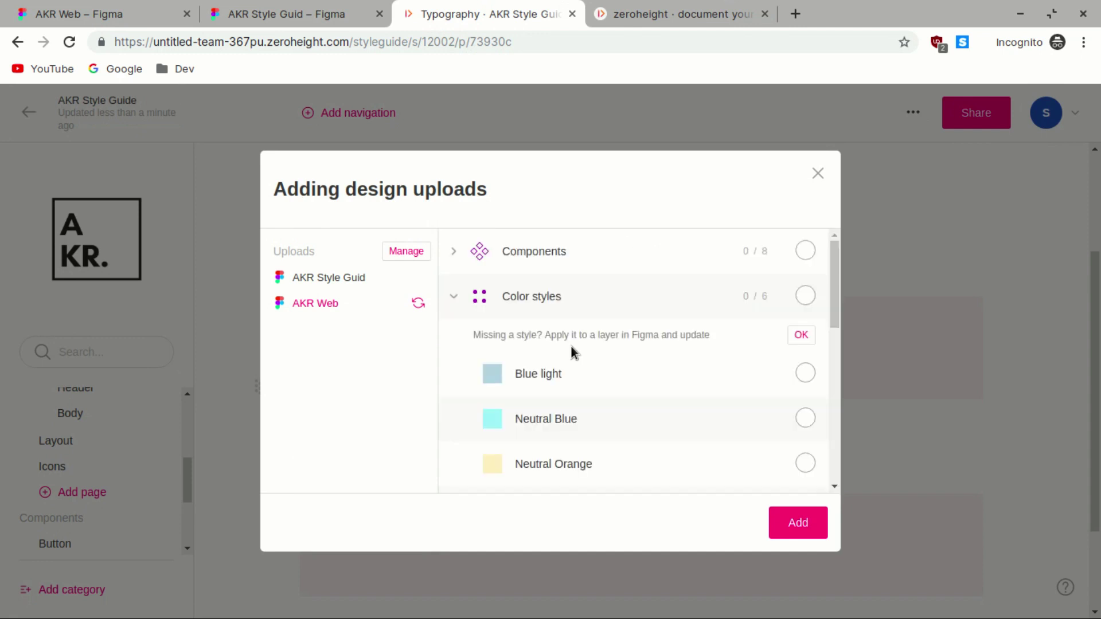
left_click(453, 295)
left_click(453, 343)
left_click(453, 344)
left_click(453, 344)
left_click(453, 345)
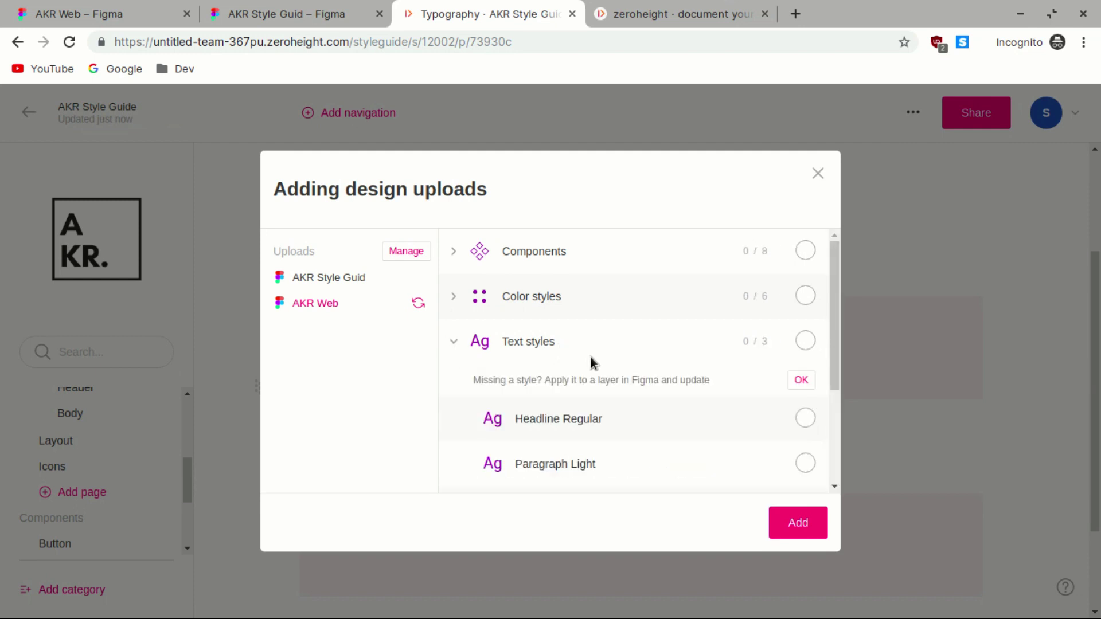
scroll(591, 359, "down", 1)
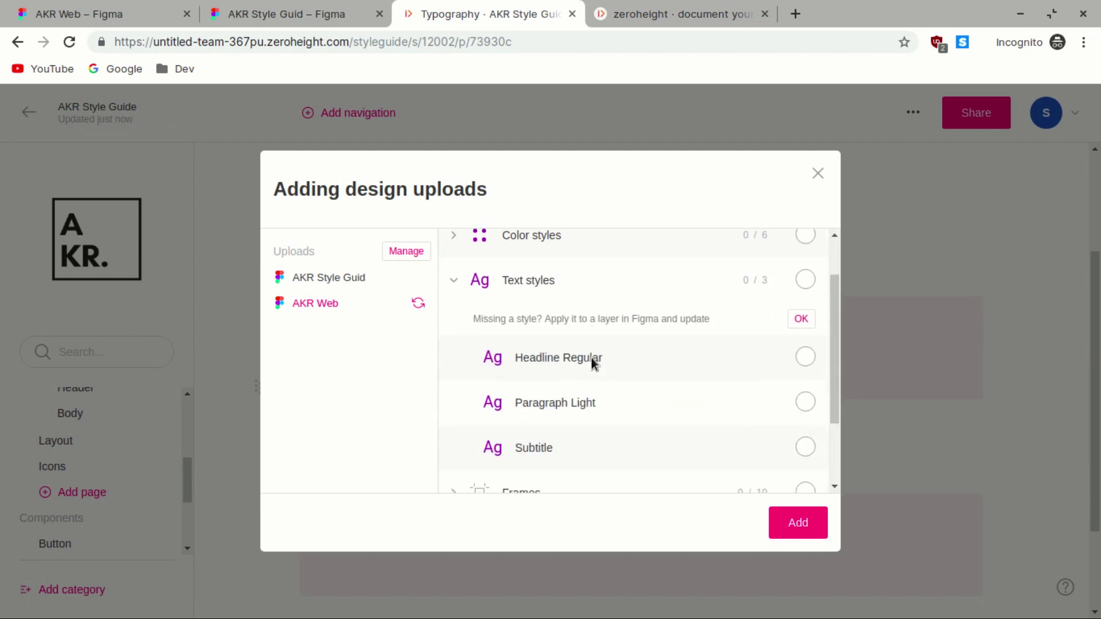
left_click(806, 358)
scroll(688, 409, "down", 2)
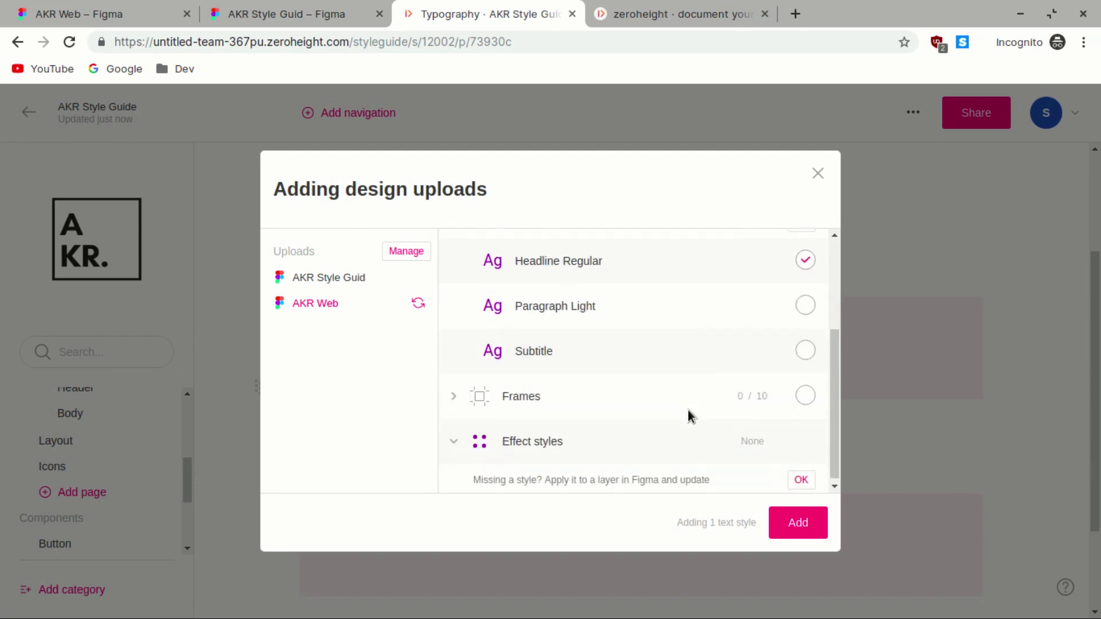
left_click(807, 356)
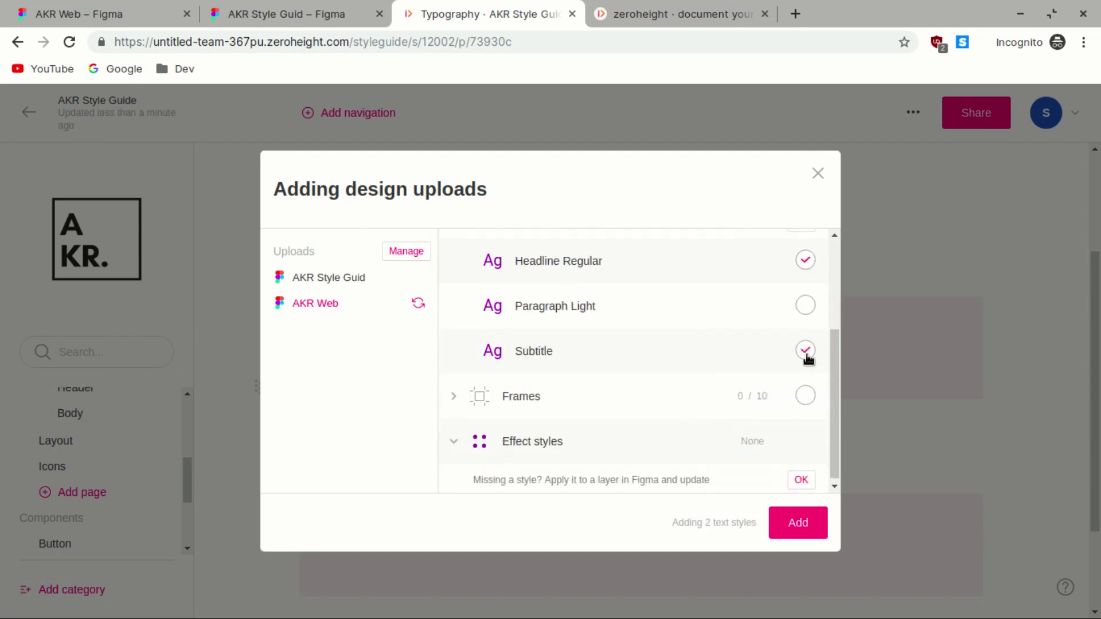
left_click(797, 523)
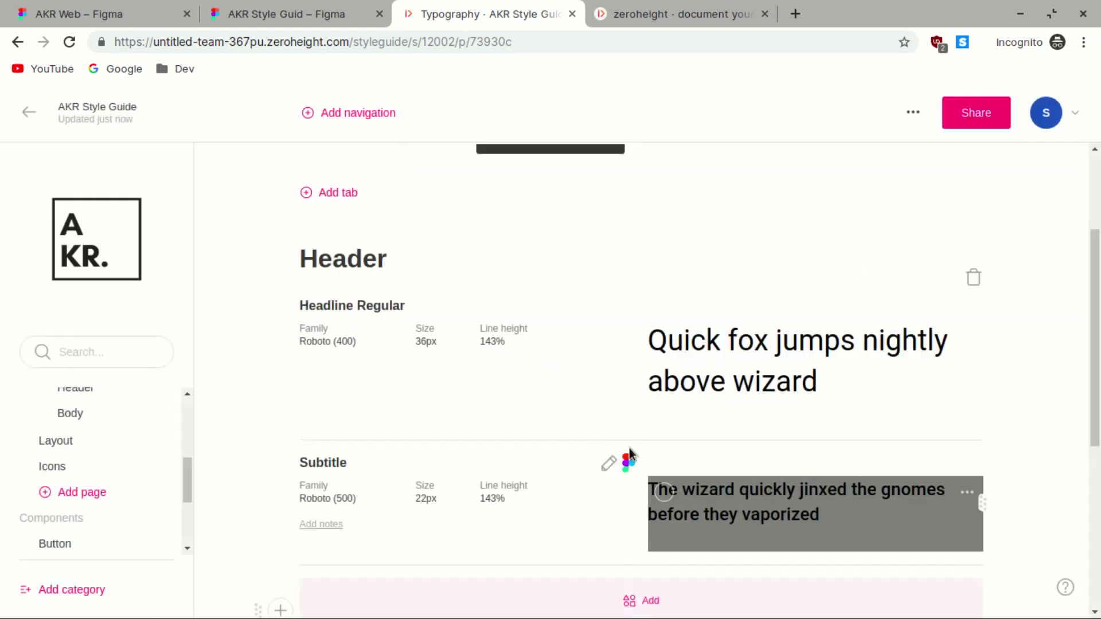
- Add the Paragraph Light text style from AKR Web to the Body section of the Typography page
scroll(625, 450, "down", 5)
scroll(566, 339, "up", 3)
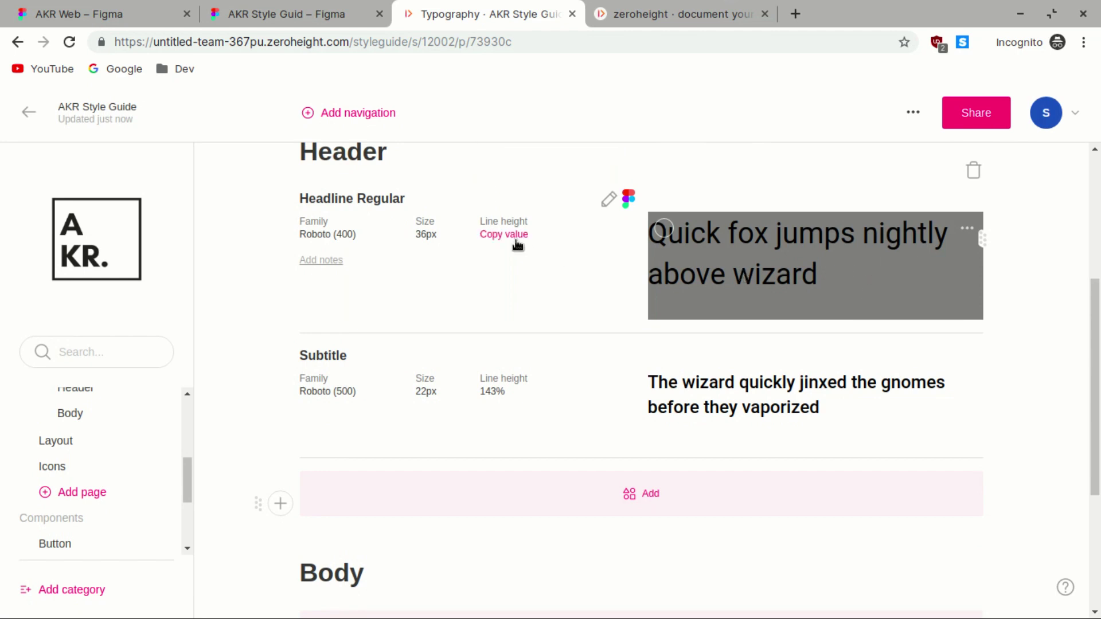
scroll(530, 349, "down", 3)
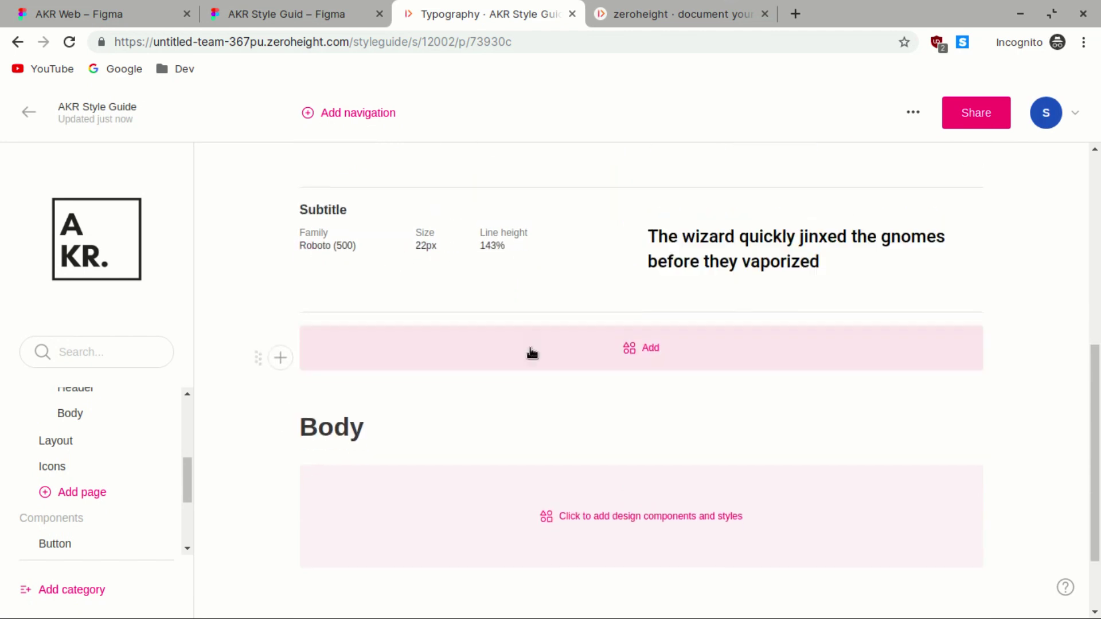
scroll(530, 350, "down", 2)
left_click(570, 421)
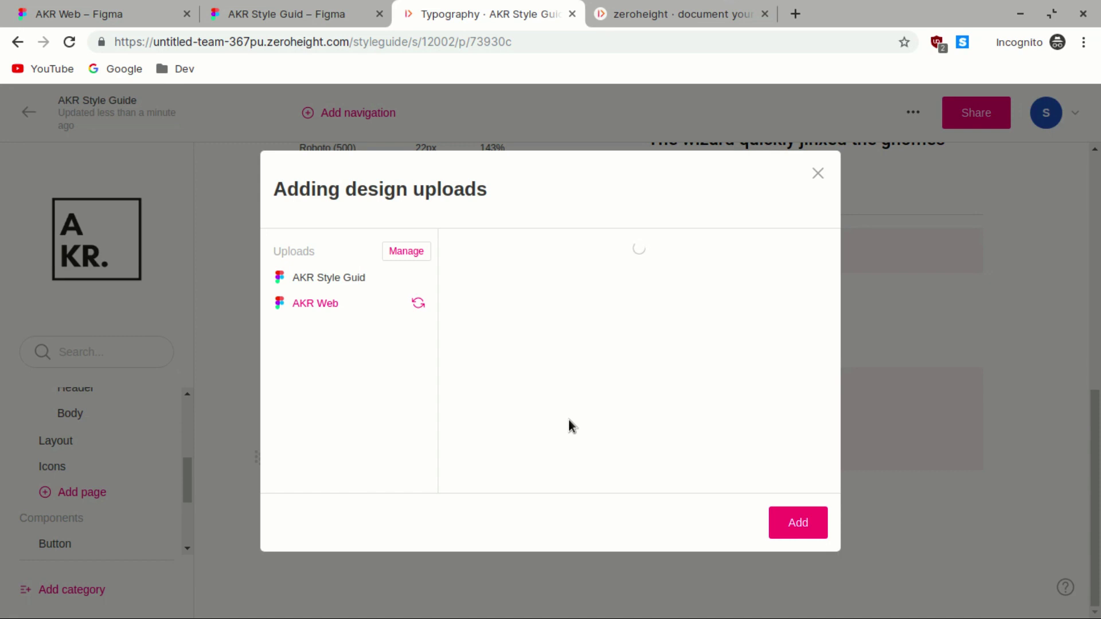
left_click(317, 307)
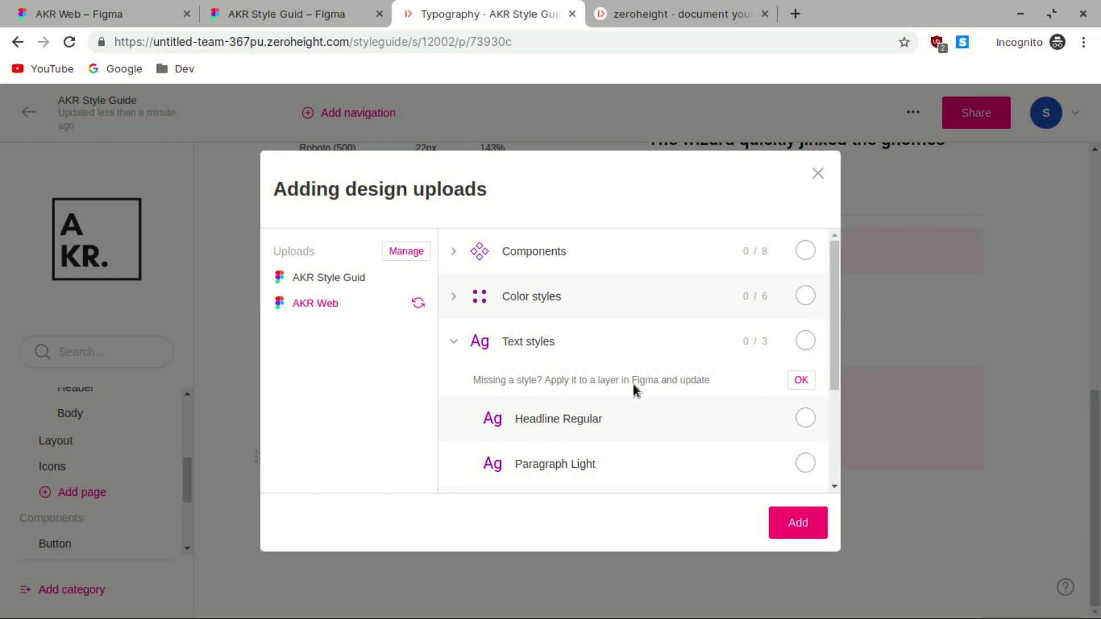
scroll(635, 394, "down", 3)
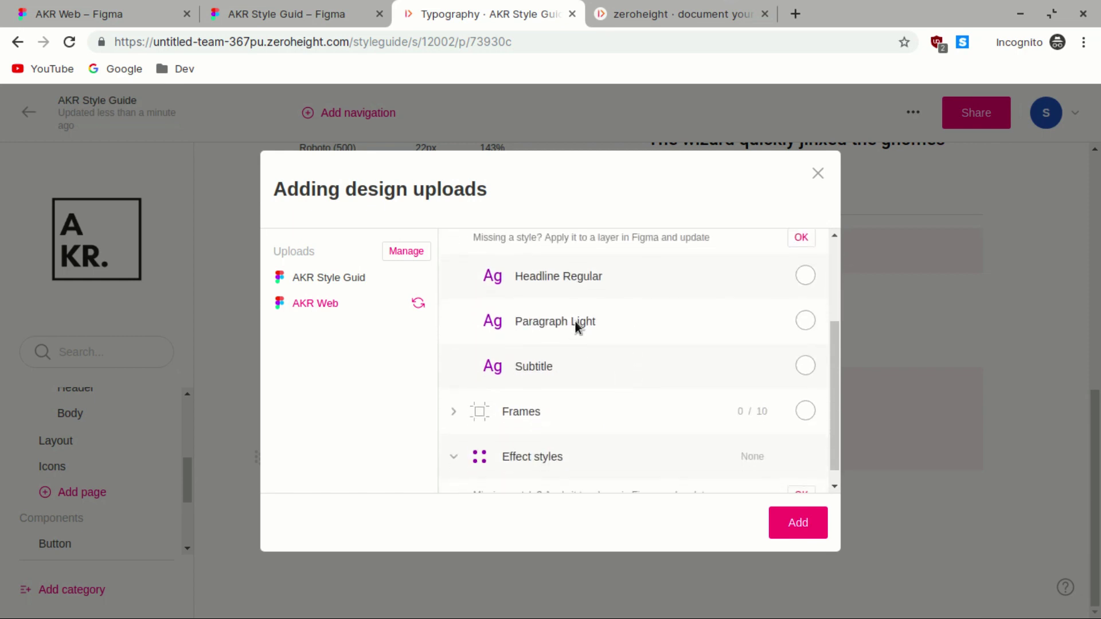
left_click(805, 321)
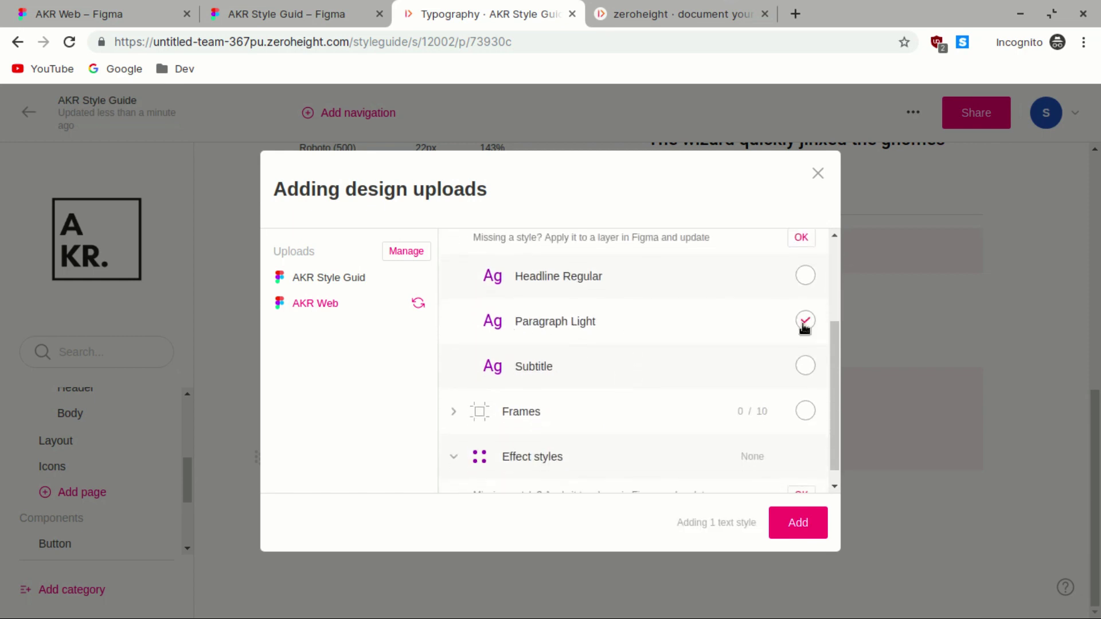
left_click(807, 523)
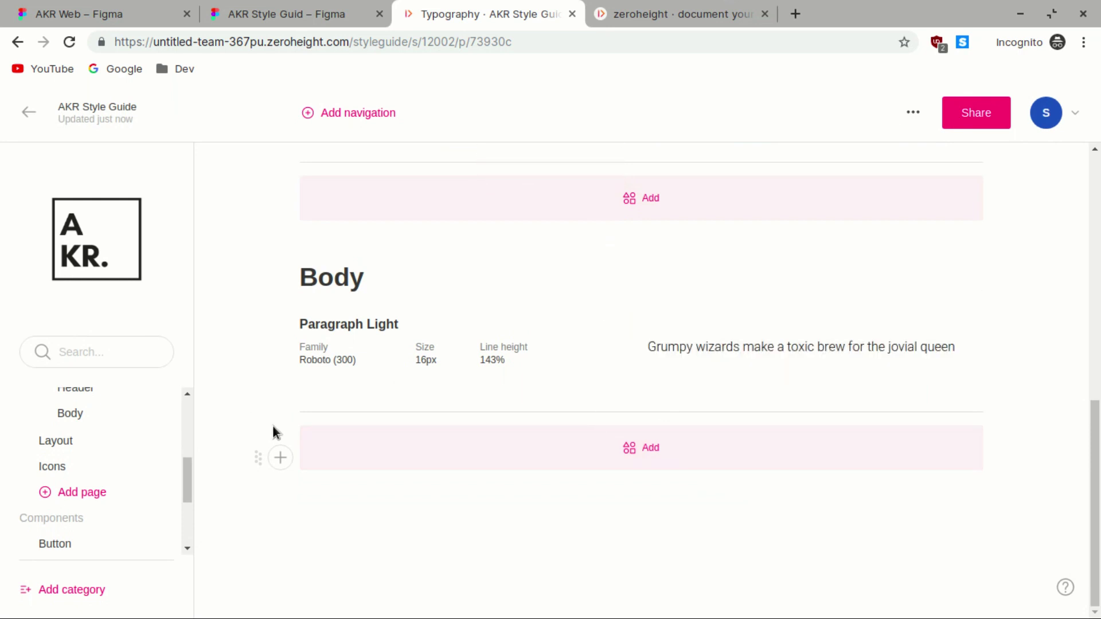
scroll(276, 427, "up", 6)
scroll(280, 429, "up", 1)
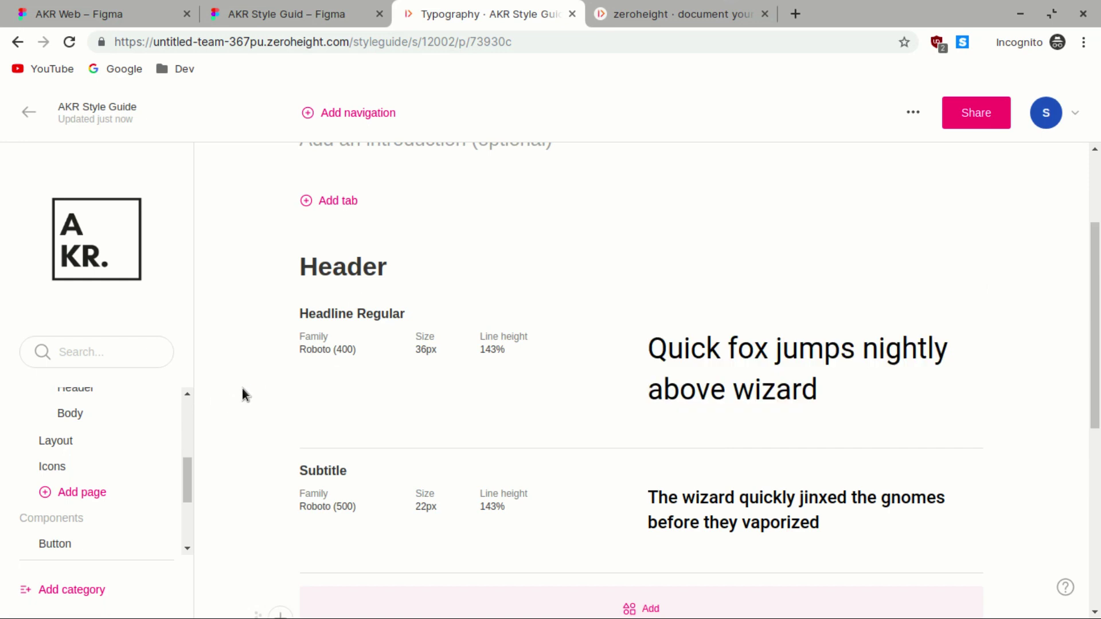
scroll(242, 387, "down", 4)
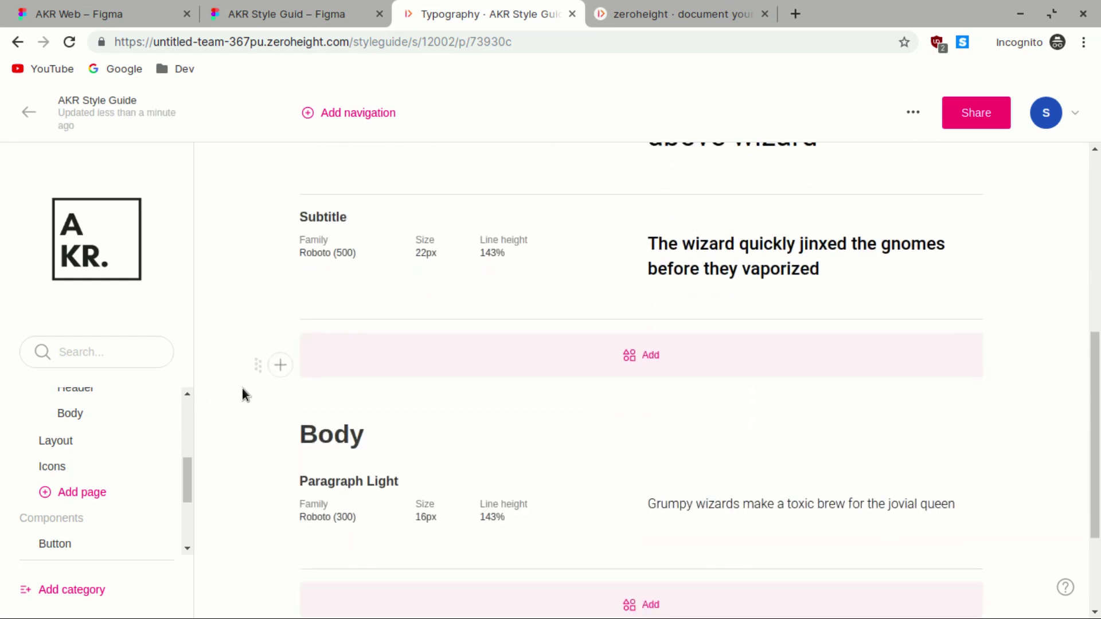
scroll(263, 493, "down", 3)
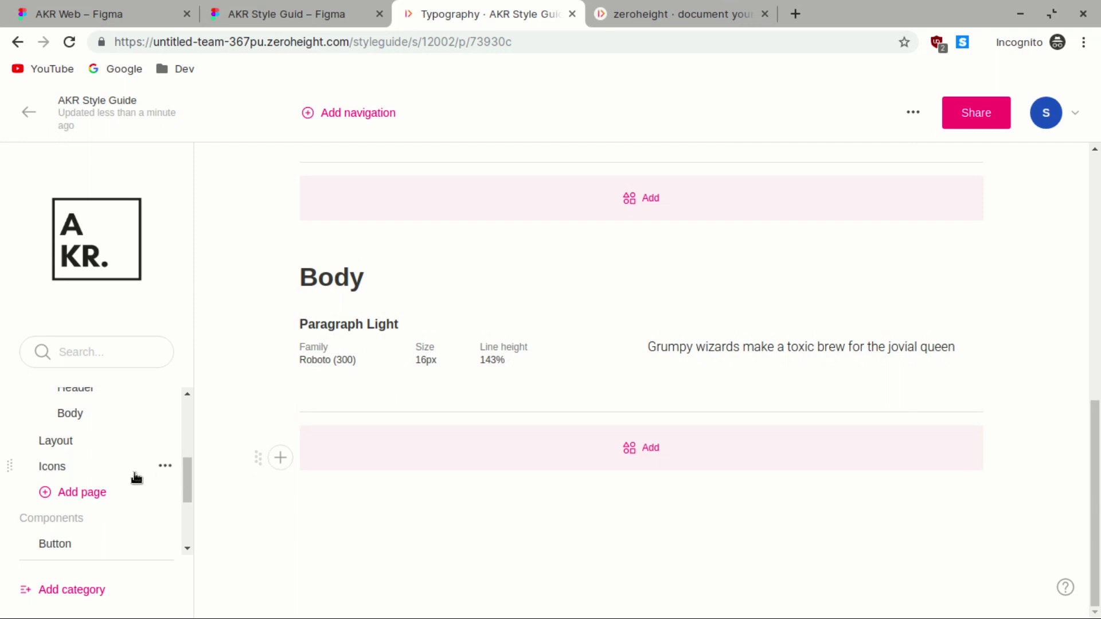
- Add the akr_Logo component from the Desktop-Work folder of AKR Web to the Logos section of the Icons page
left_click(64, 469)
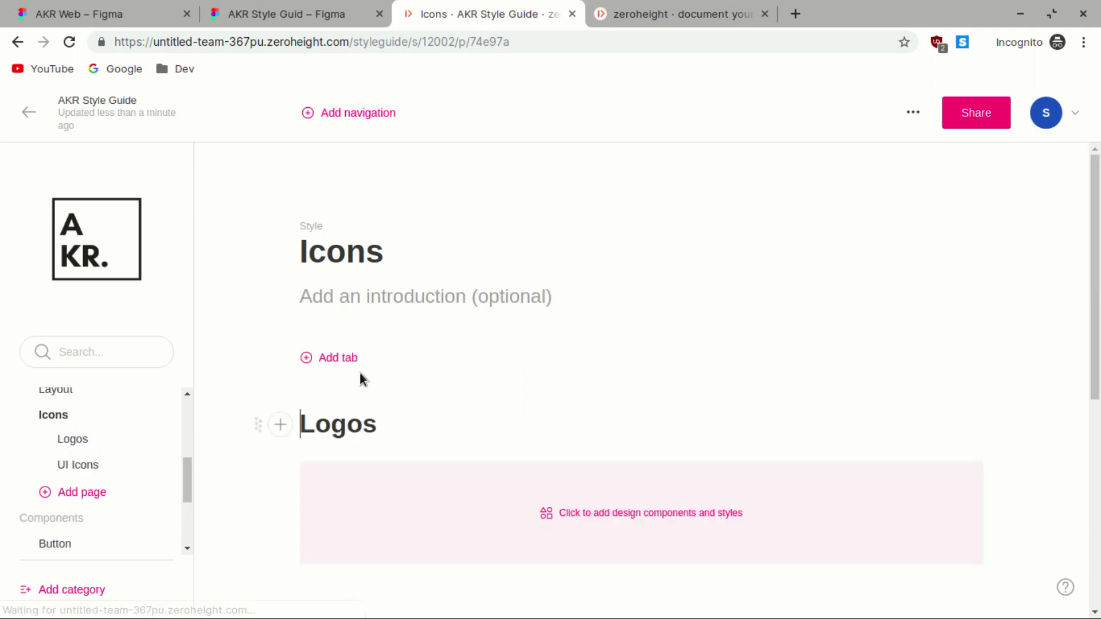
scroll(443, 400, "down", 1)
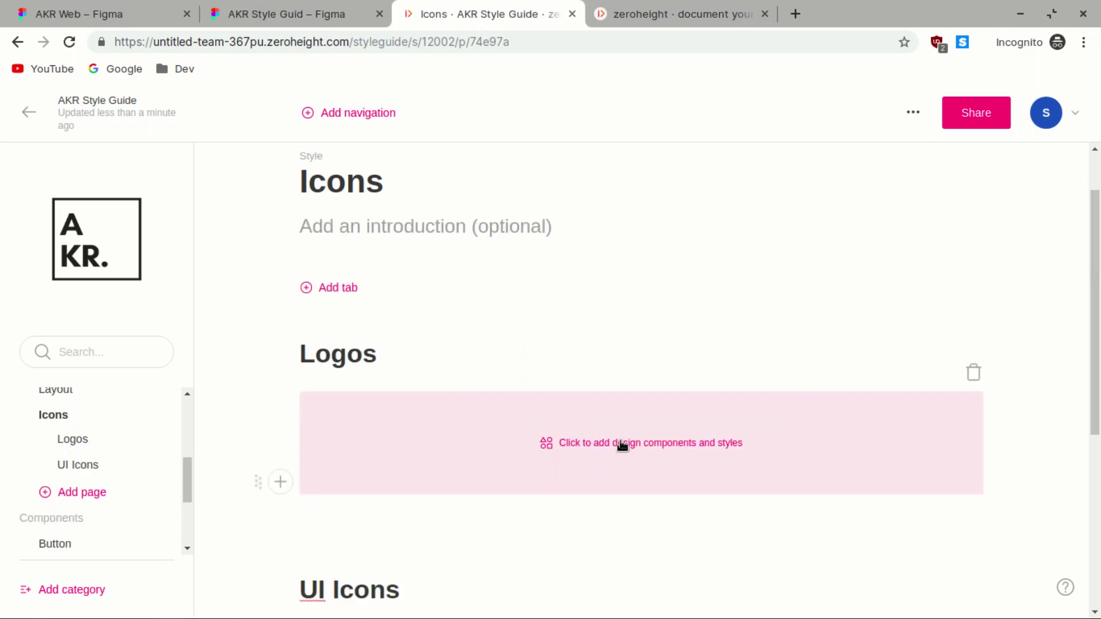
left_click(621, 446)
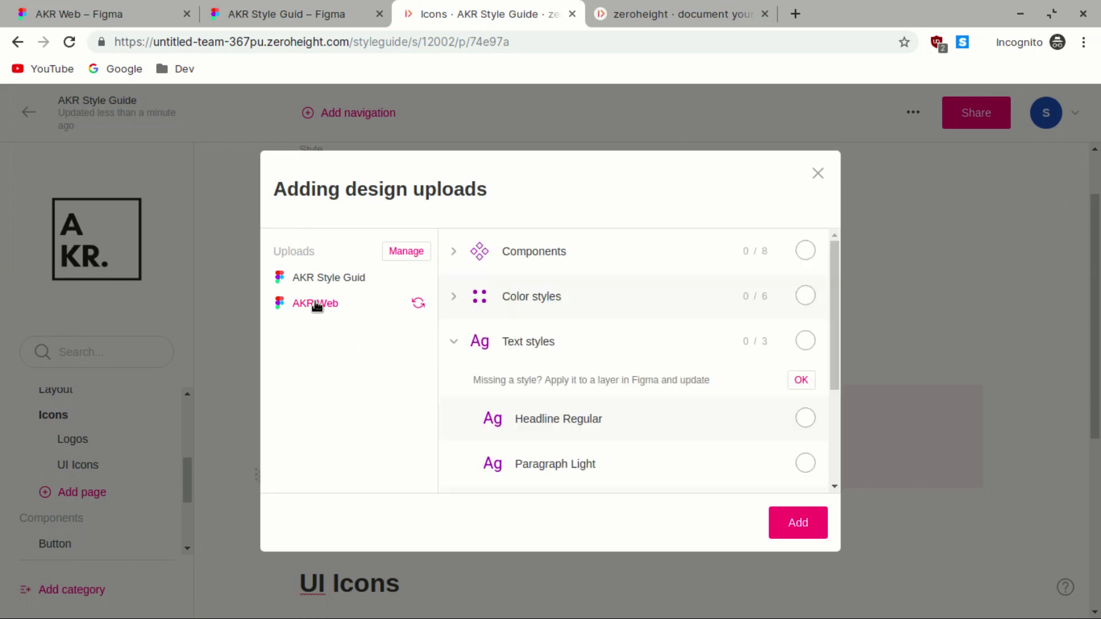
left_click(456, 252)
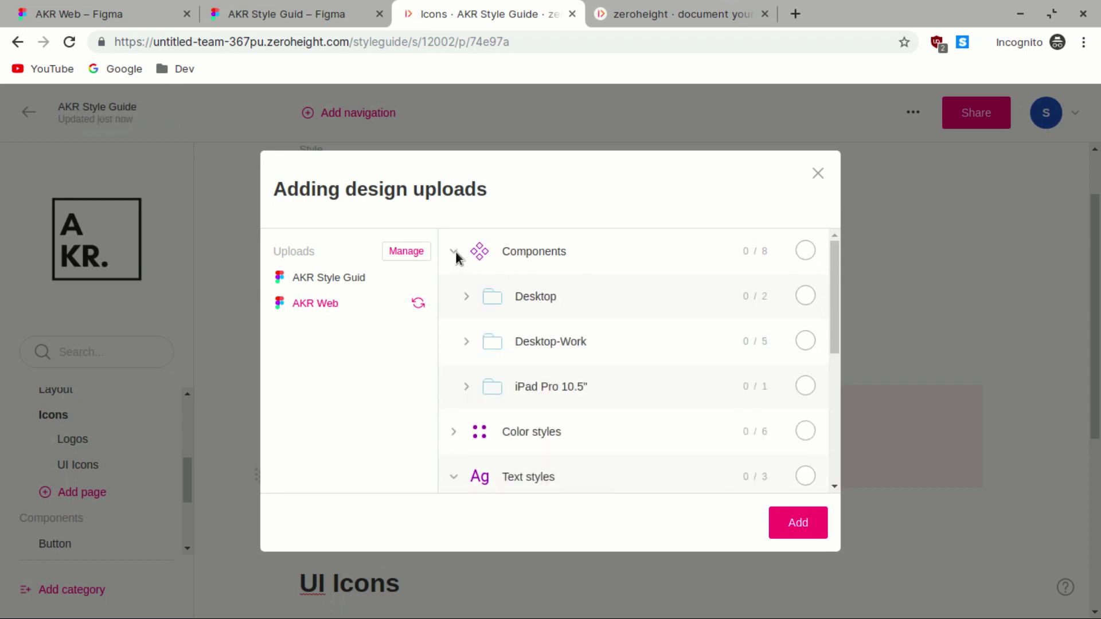
left_click(469, 295)
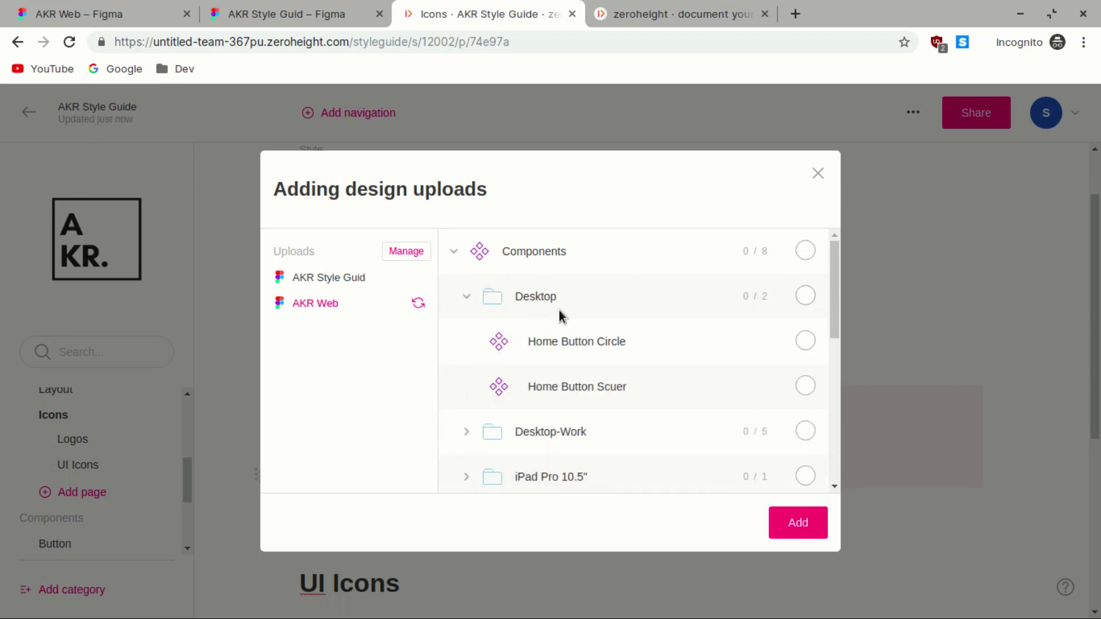
left_click(463, 293)
left_click(464, 339)
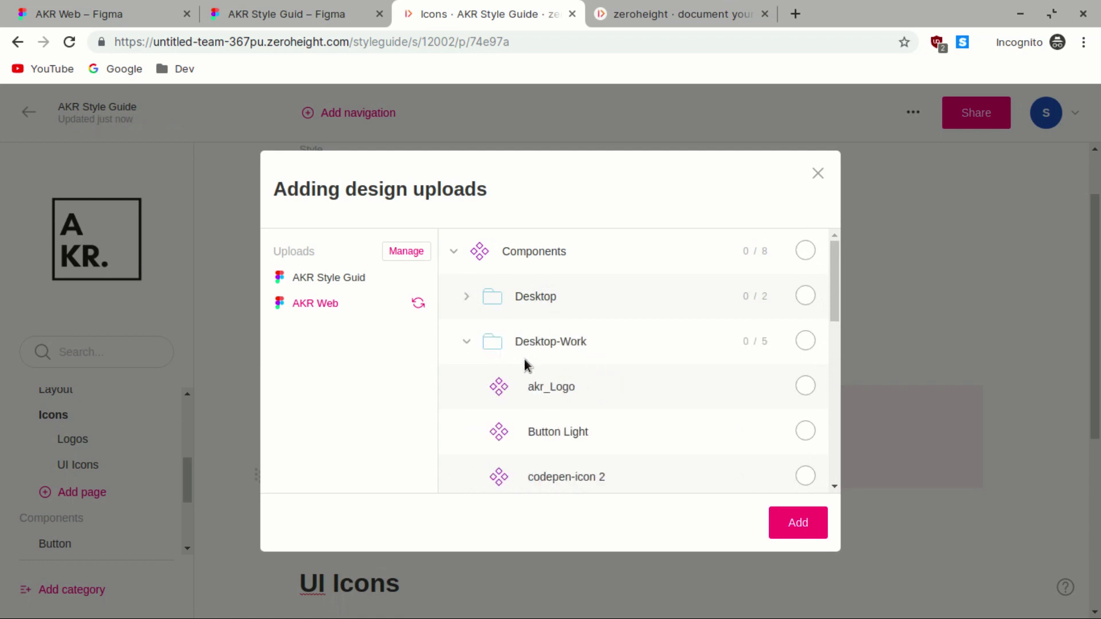
left_click(806, 386)
left_click(796, 517)
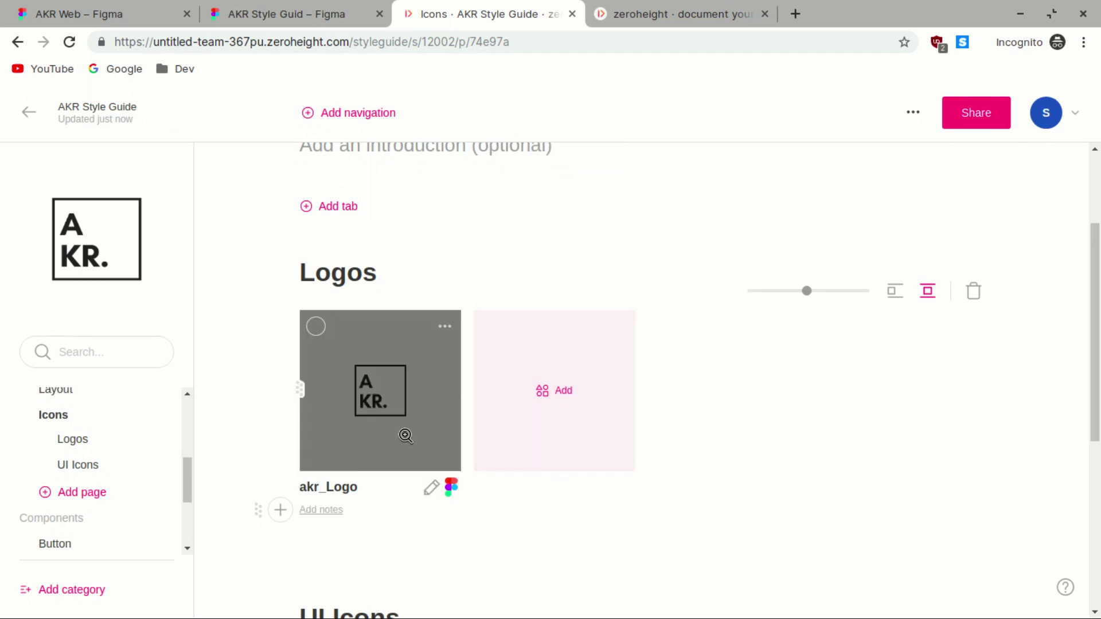
- Add the YouTube-icon, Linkedin-icon and codepen-icon 2 components from AKR Web to the UI Icons section
scroll(262, 454, "down", 4)
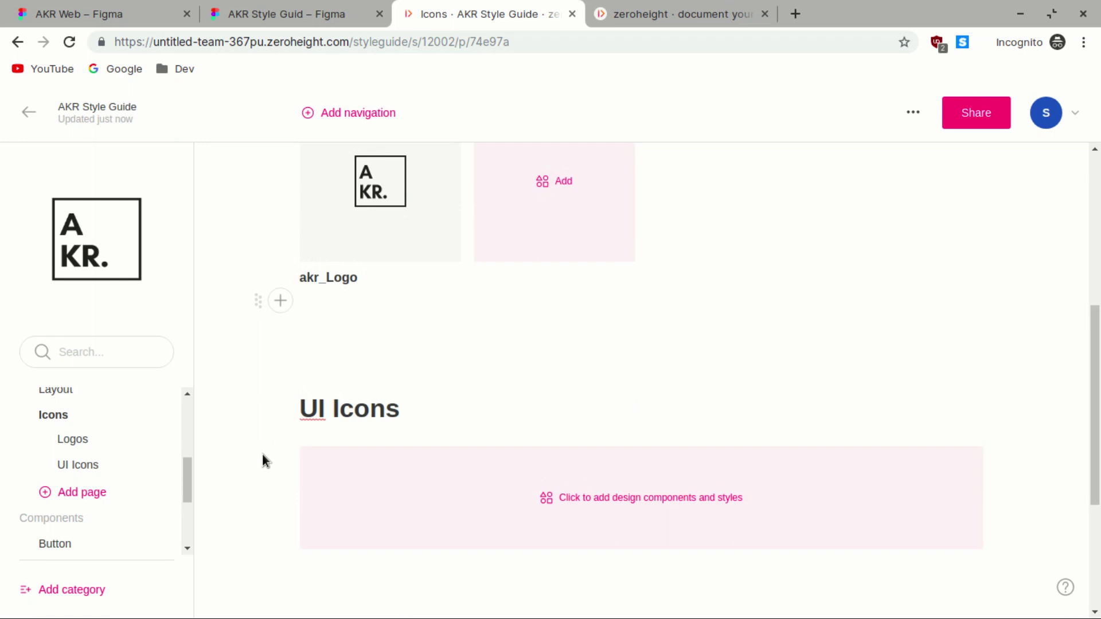
mouse_move(459, 292)
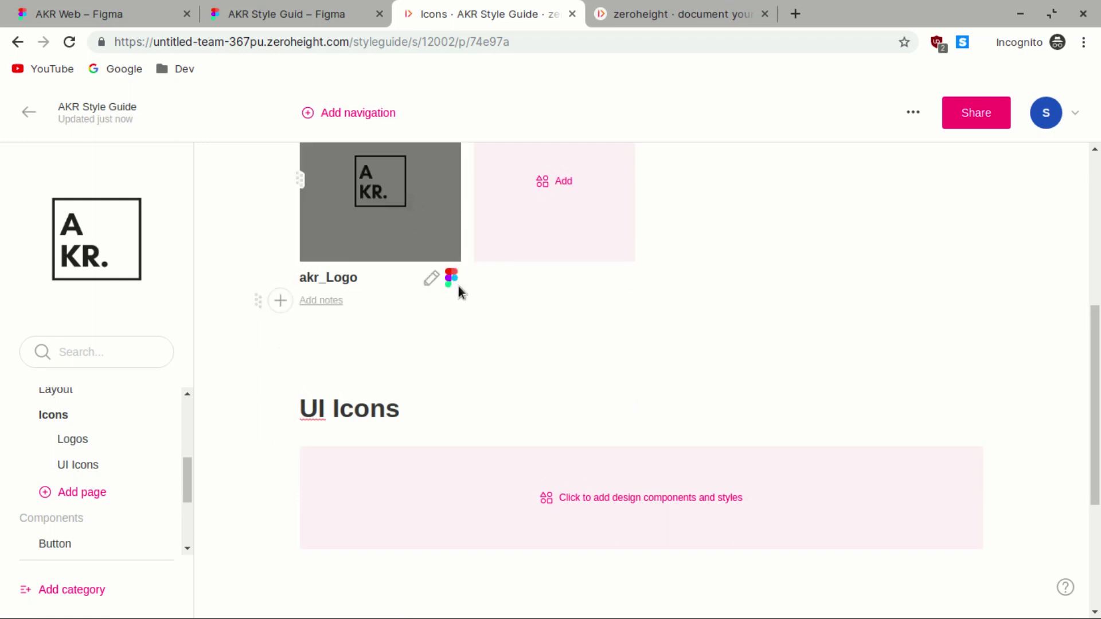
scroll(485, 375, "down", 3)
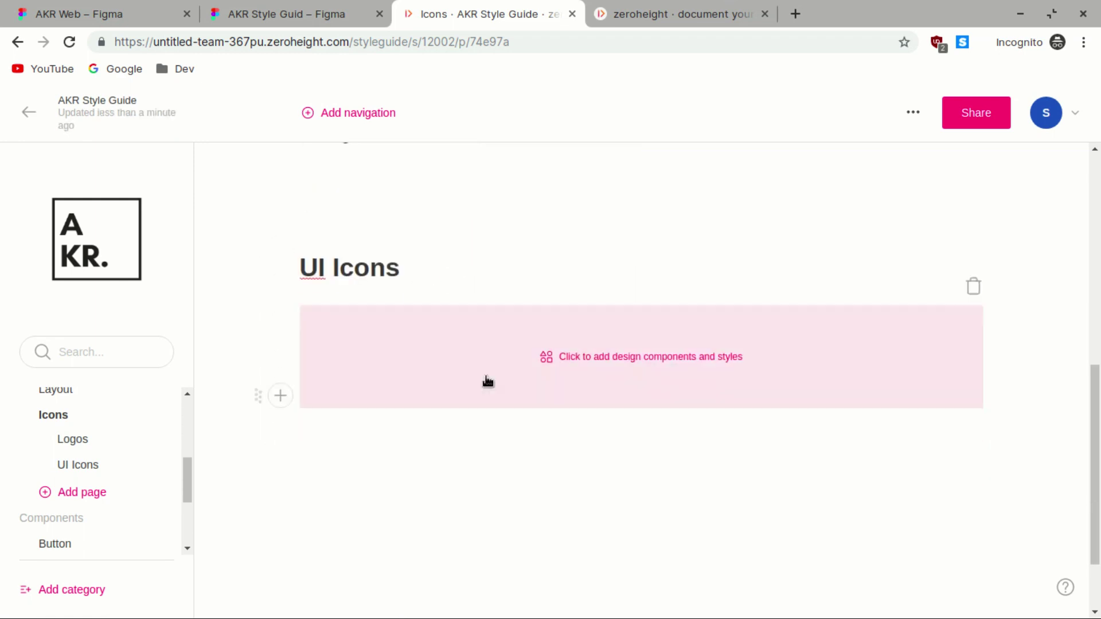
left_click(559, 372)
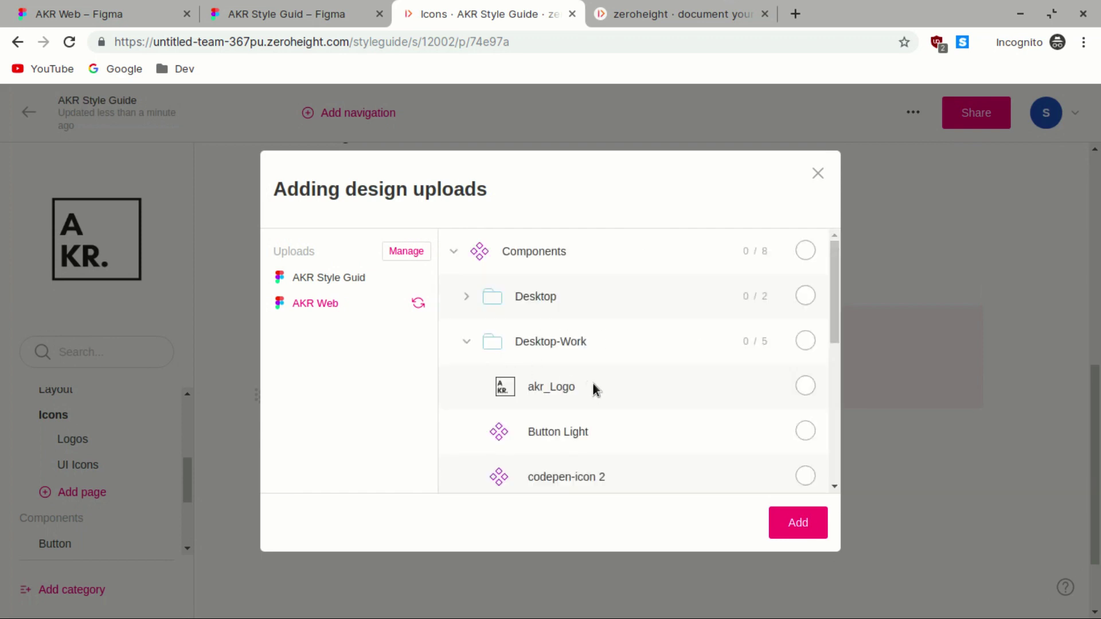
scroll(593, 385, "down", 3)
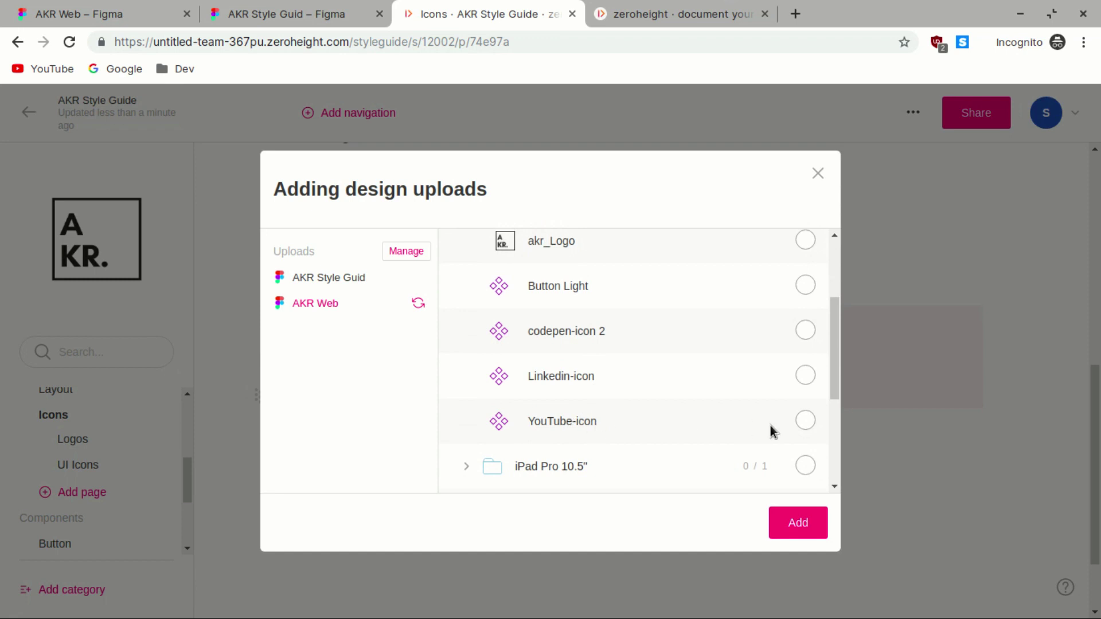
left_click(806, 423)
left_click(806, 377)
left_click(806, 331)
left_click(802, 528)
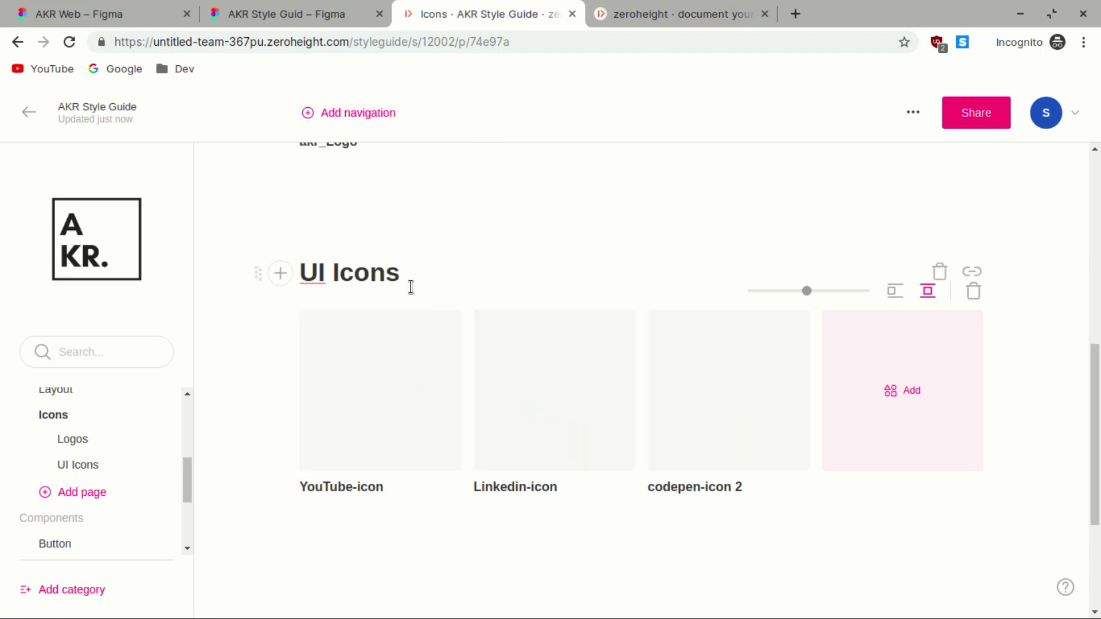
- Open the Button page in the Components category of the styleguide
scroll(411, 287, "down", 4)
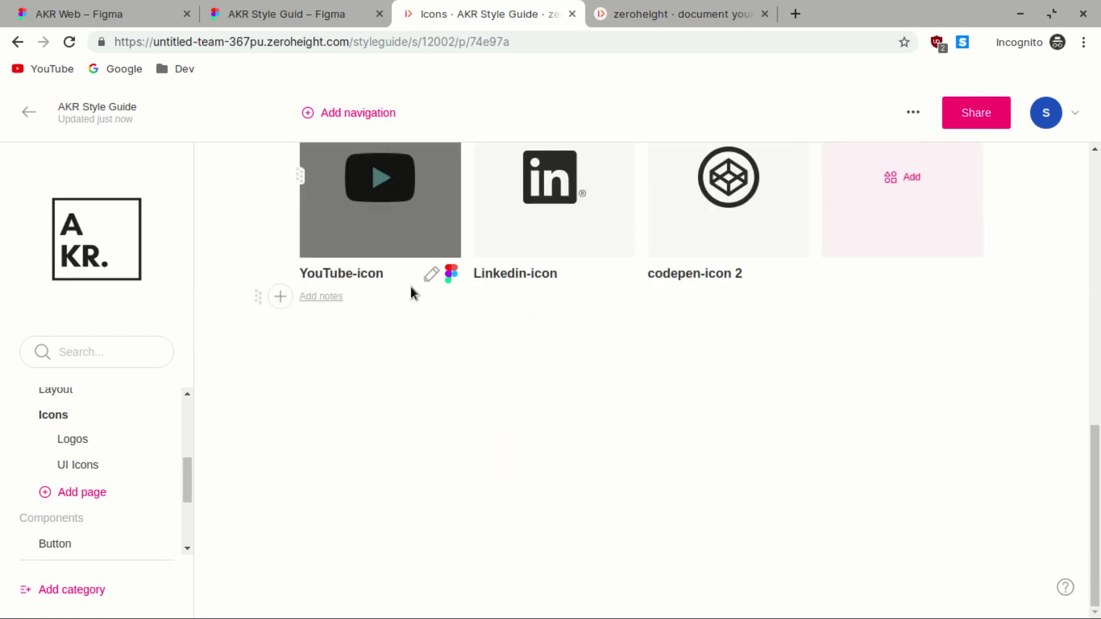
scroll(126, 451, "down", 1)
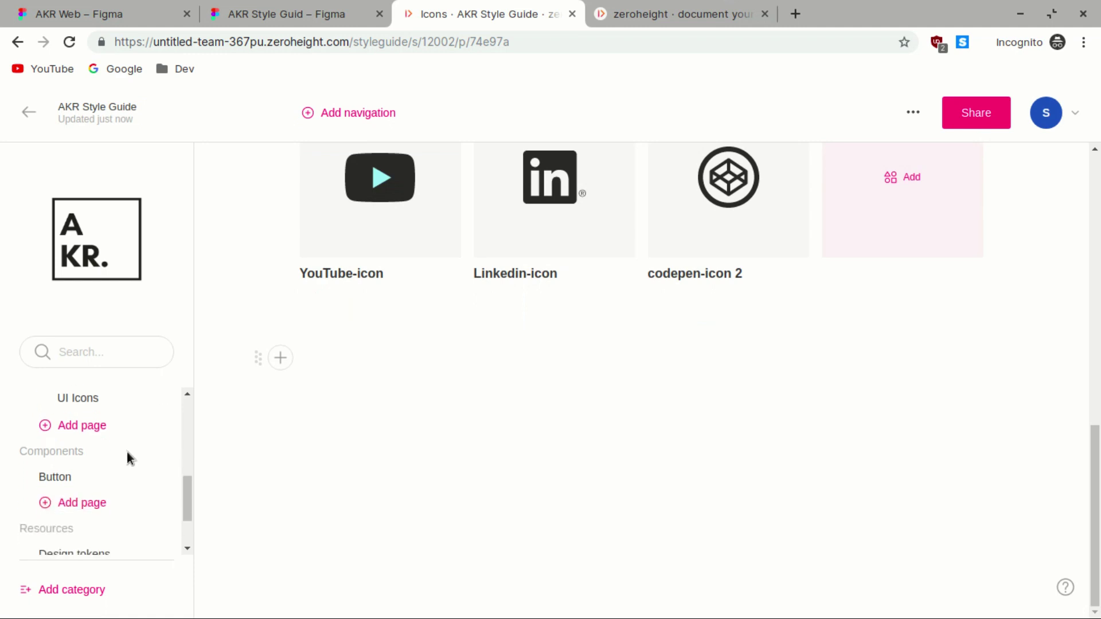
scroll(126, 452, "up", 1)
scroll(126, 452, "down", 2)
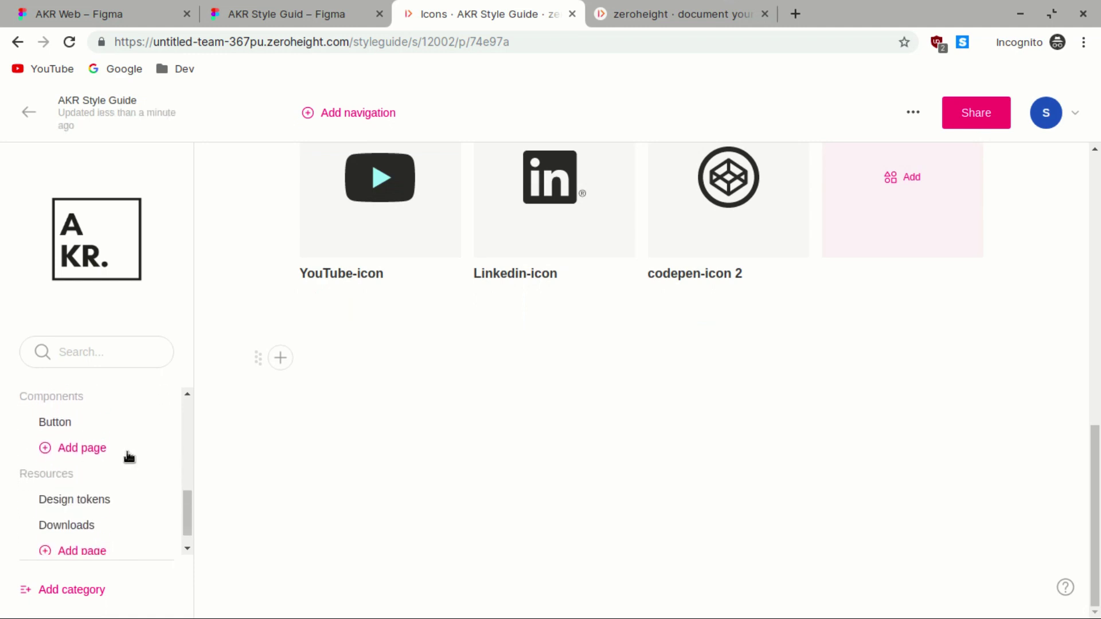
scroll(128, 457, "down", 1)
scroll(129, 457, "up", 2)
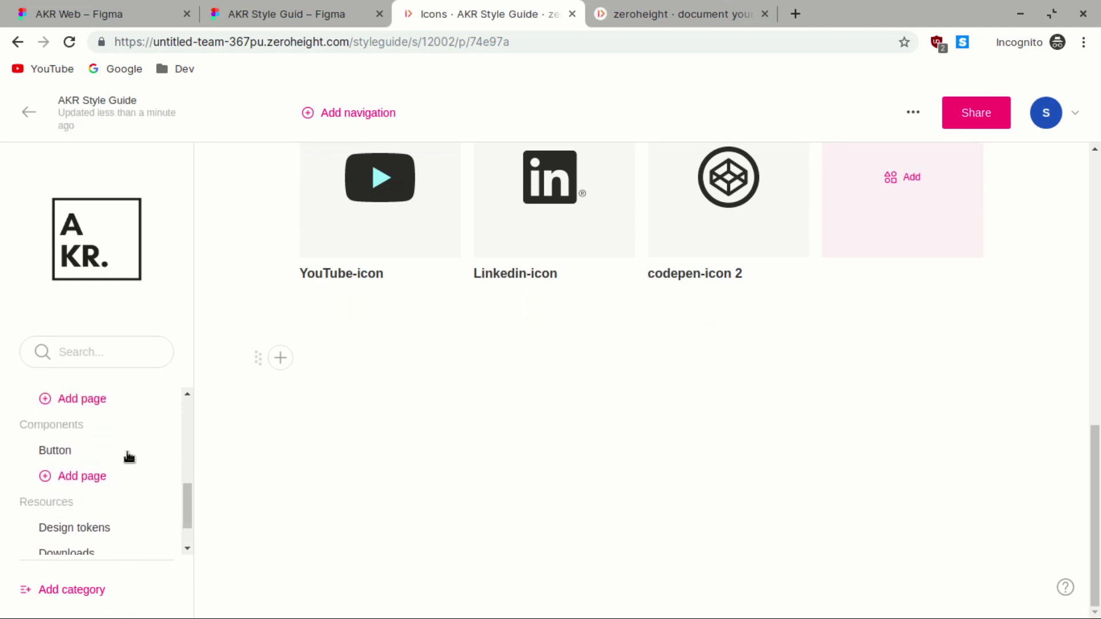
left_click(57, 451)
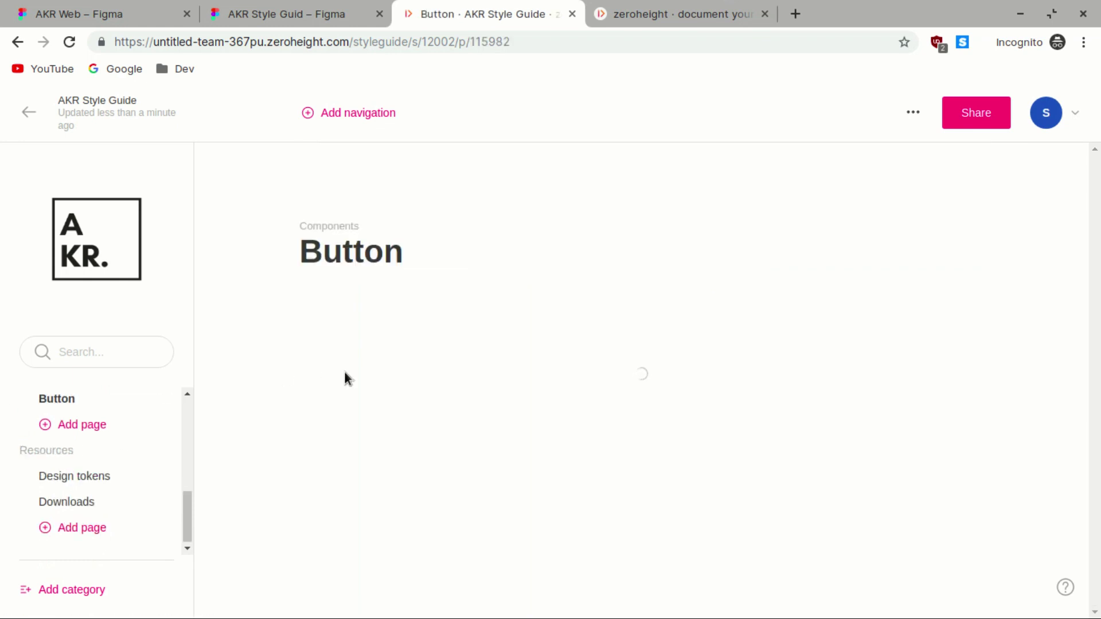
- Add the Button Light and Primary Button components from AKR Web to the Primary button section, placing Primary Button first
scroll(613, 439, "down", 4)
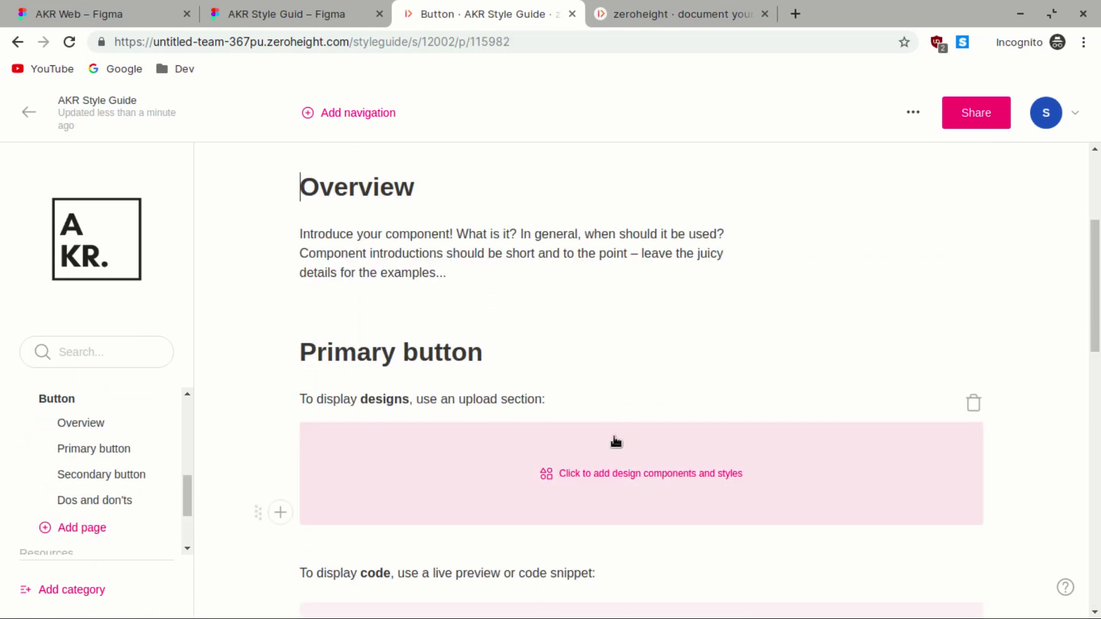
left_click(629, 481)
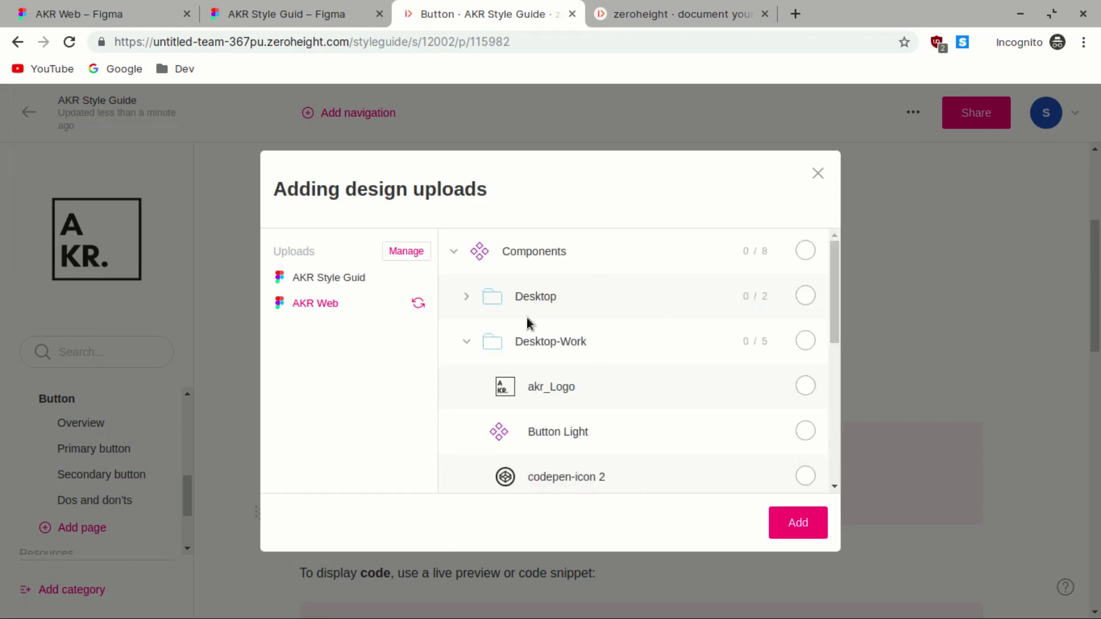
left_click(463, 298)
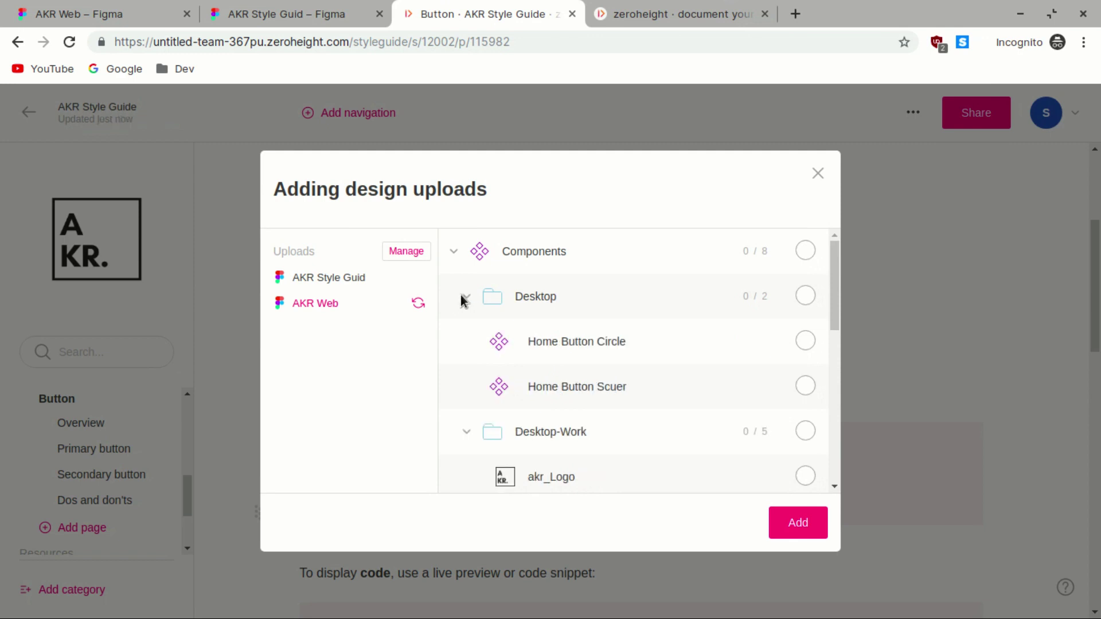
left_click(464, 298)
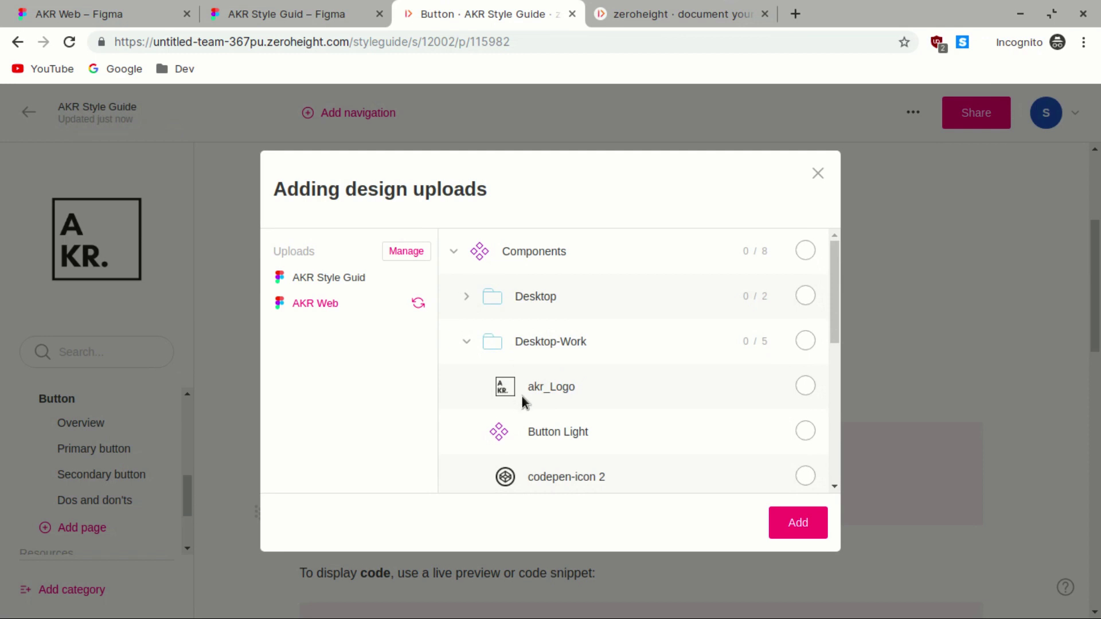
left_click(805, 431)
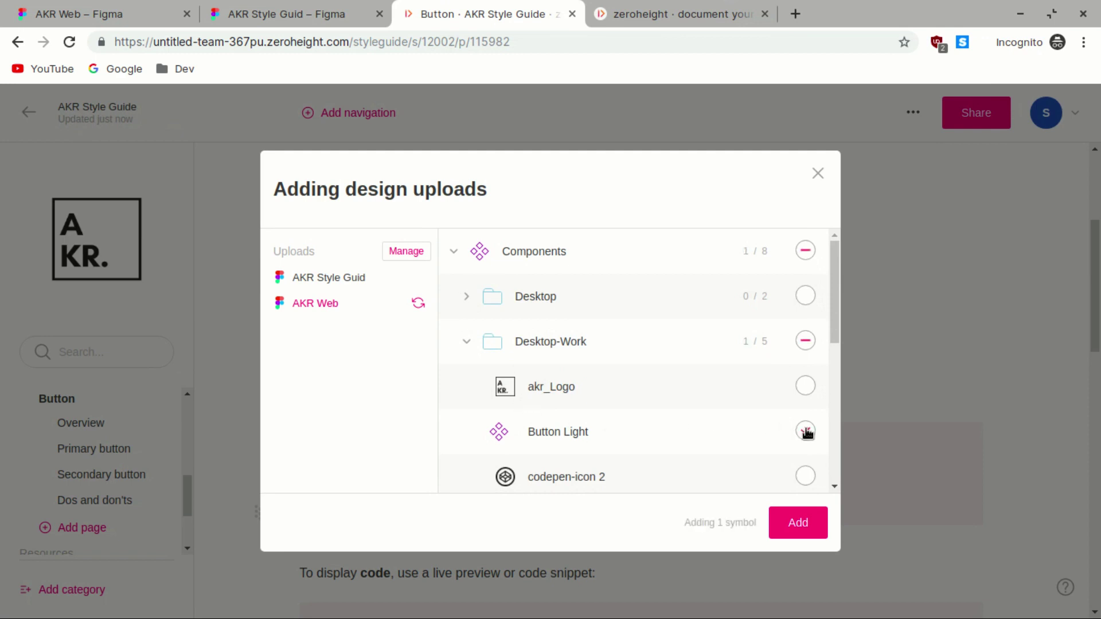
scroll(689, 438, "down", 2)
scroll(690, 438, "down", 3)
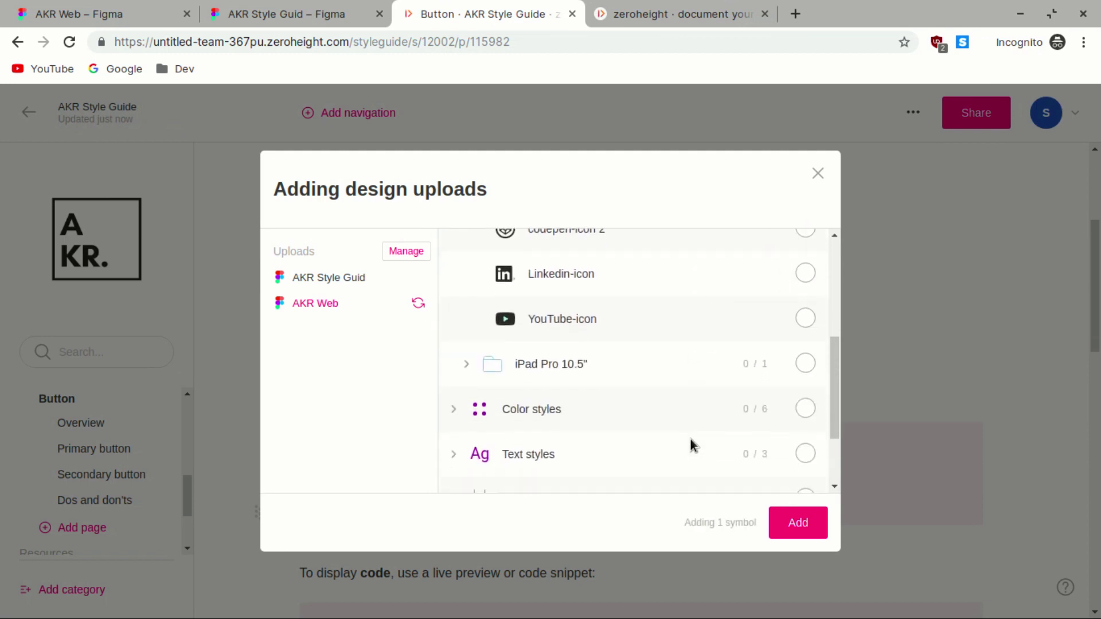
left_click(466, 356)
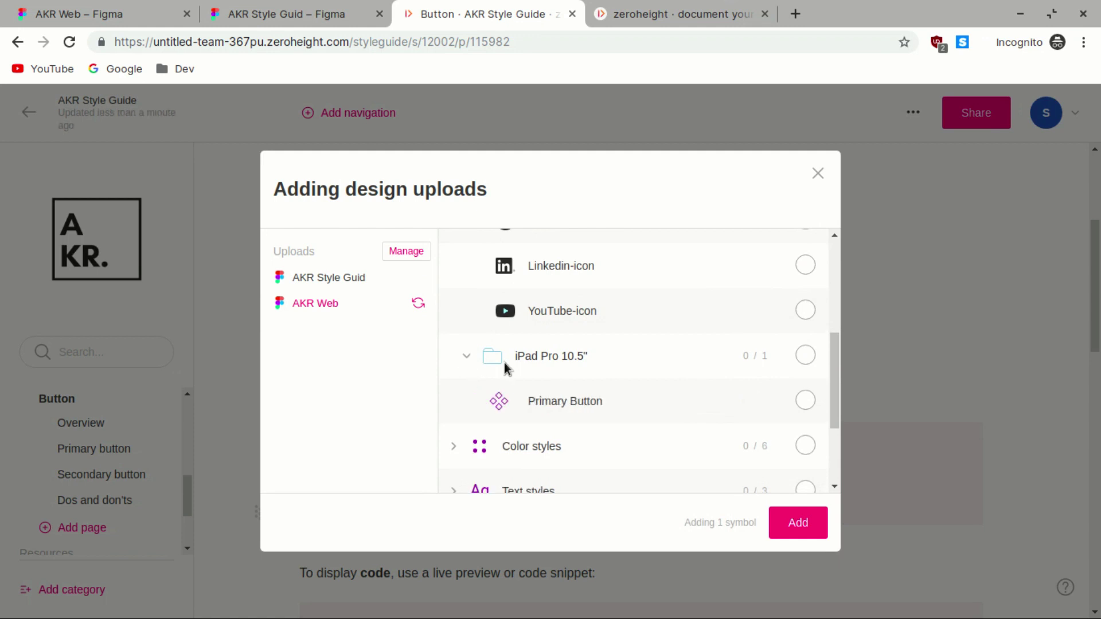
left_click(805, 401)
left_click(797, 522)
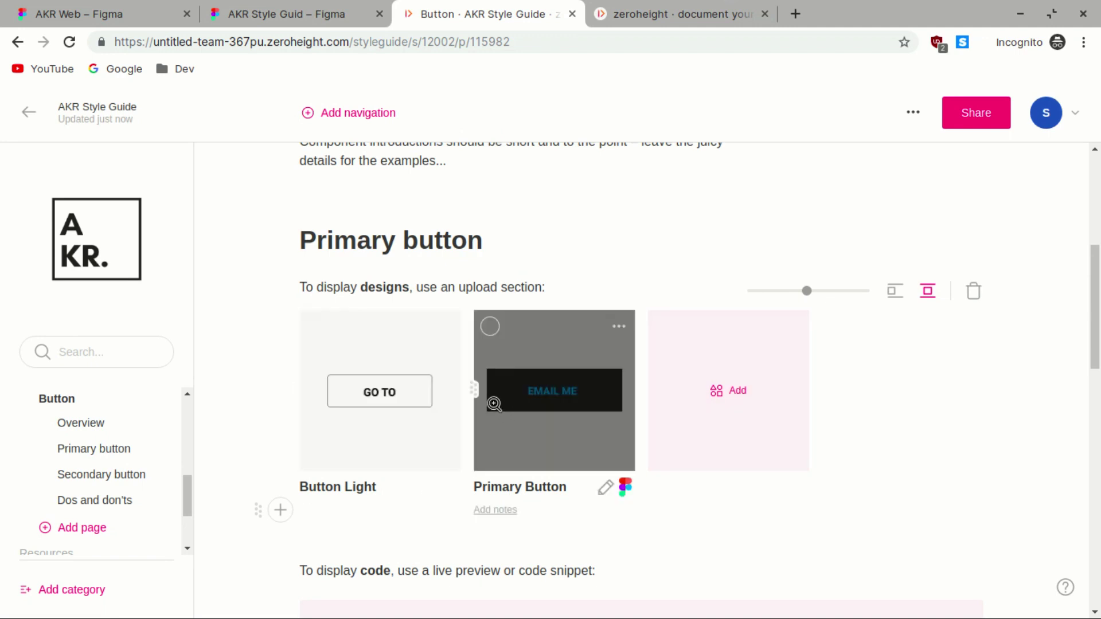
left_click_drag(475, 390, 275, 388)
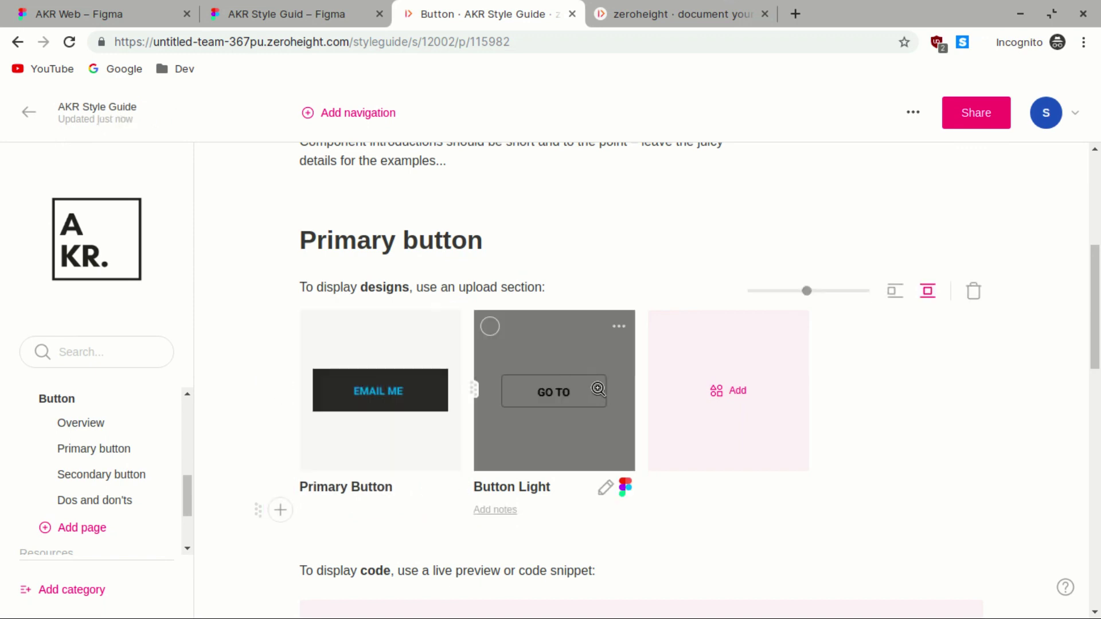
- Review the Primary button section and open a preview of the styleguide
scroll(598, 389, "down", 4)
scroll(598, 395, "up", 3)
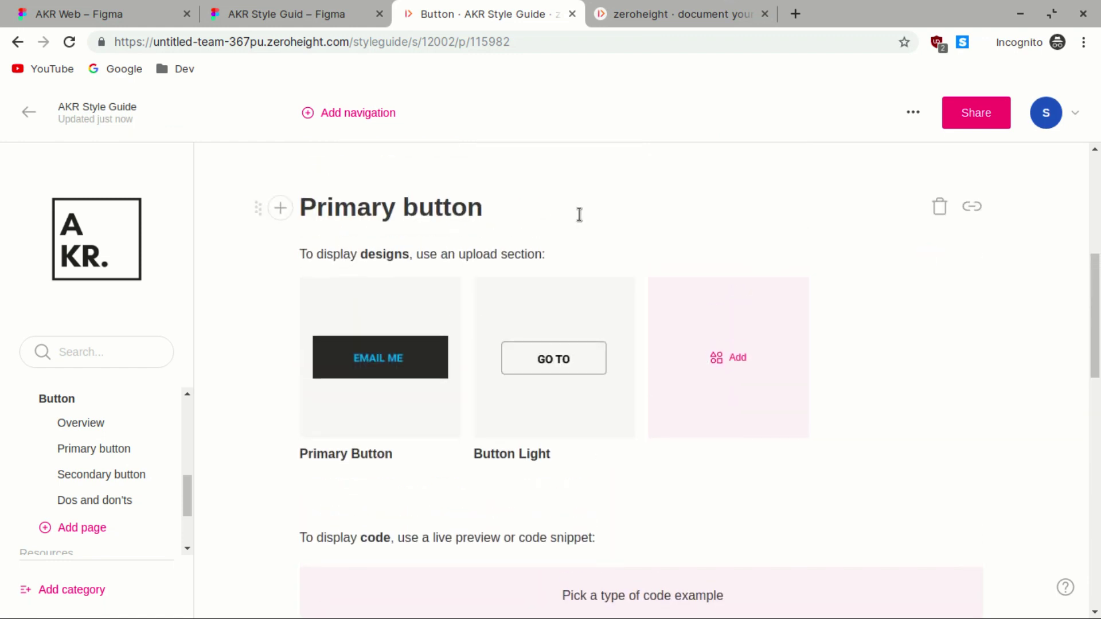
scroll(402, 350, "down", 3)
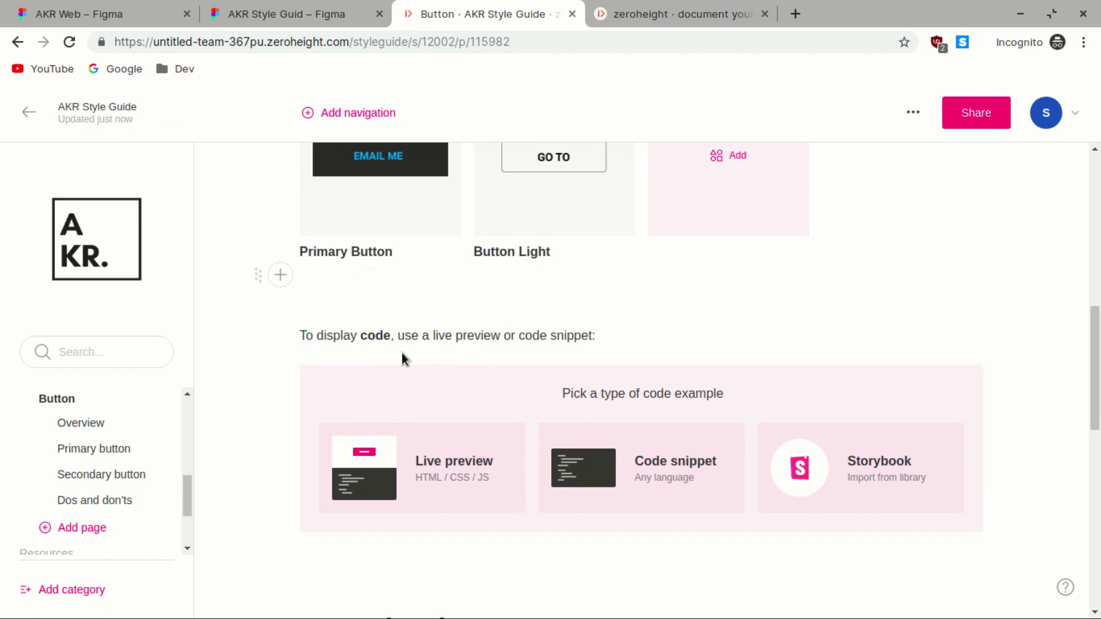
scroll(401, 360, "up", 2)
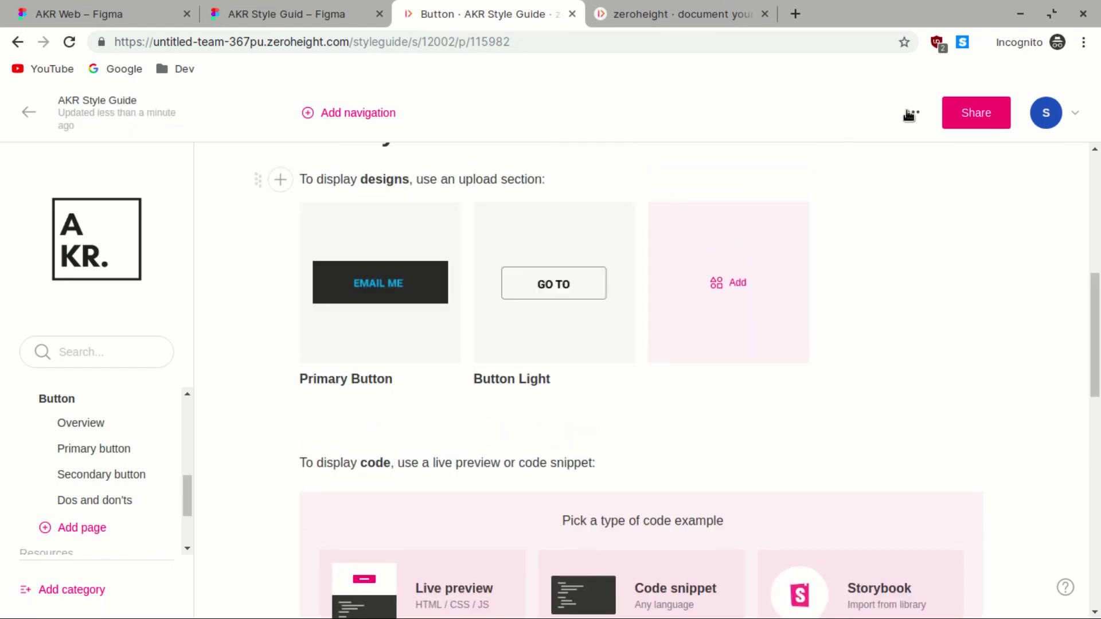
left_click(911, 113)
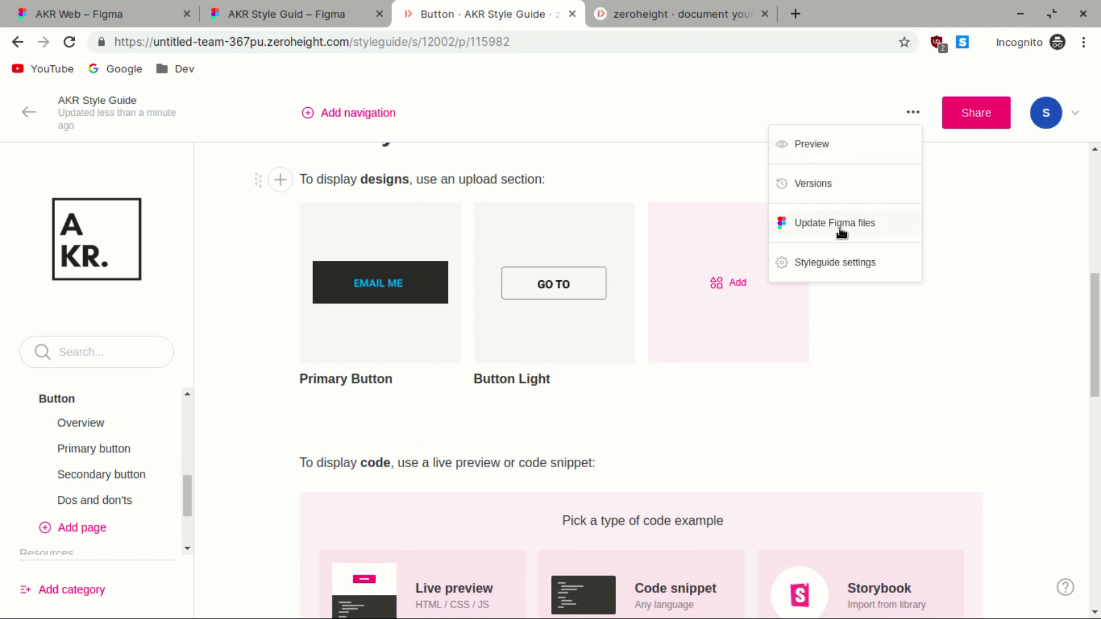
left_click(823, 146)
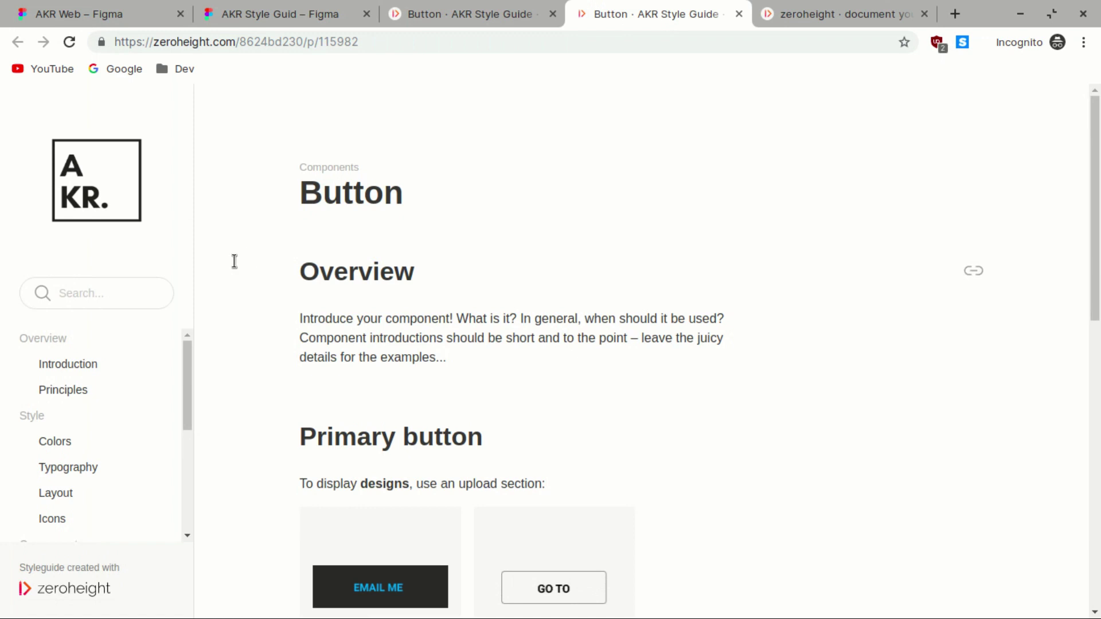
- Copy the styleguide's view-only share link from the editor and open it in a new incognito window
left_click(75, 368)
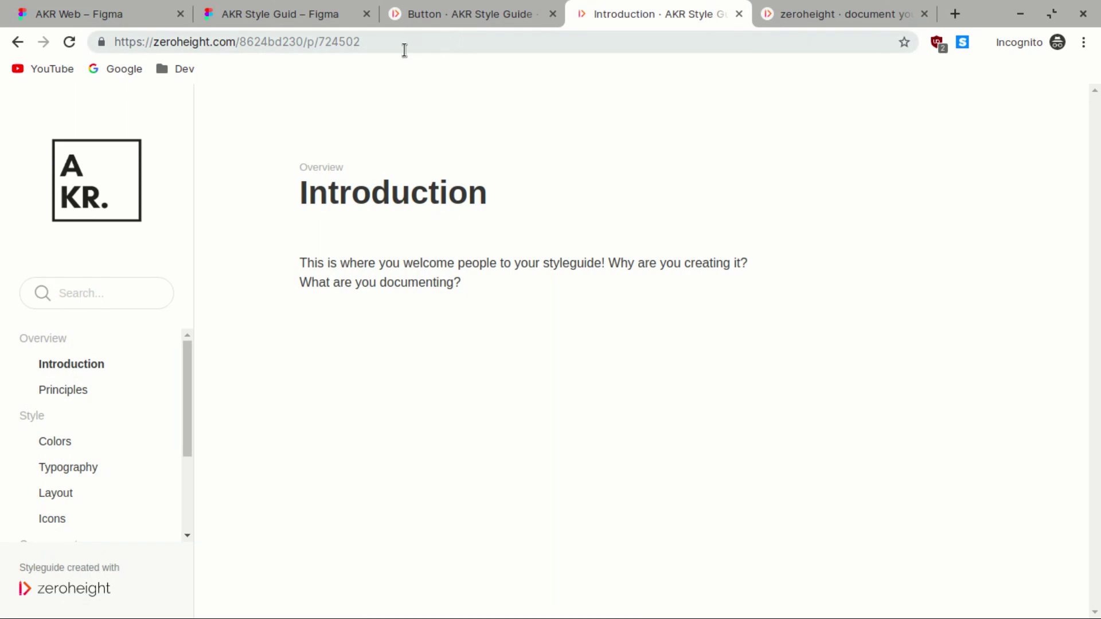
left_click(446, 14)
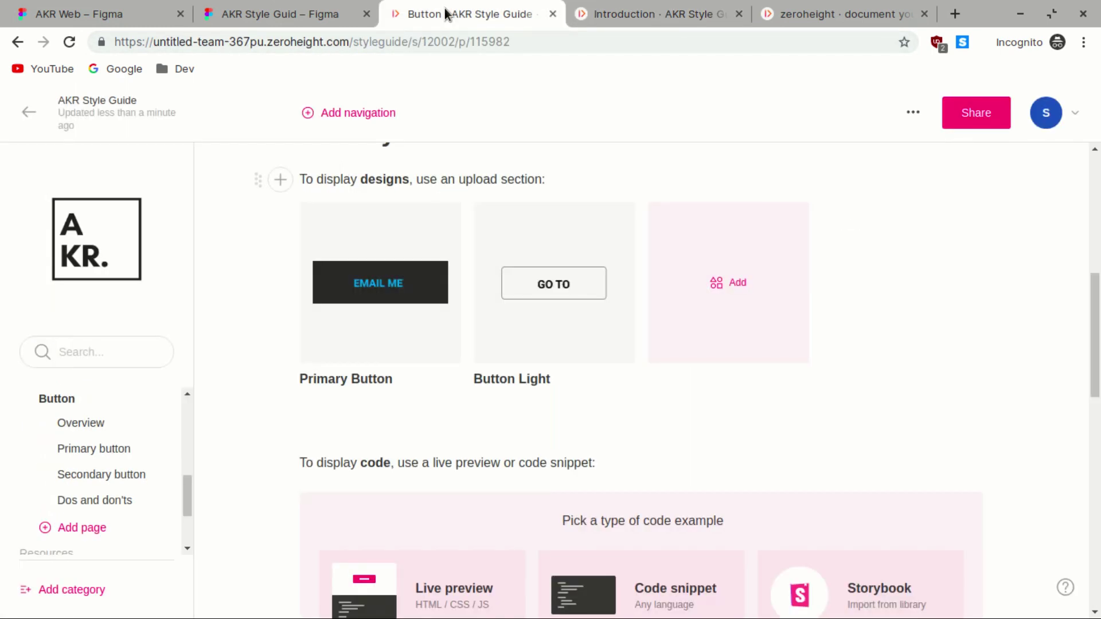
left_click(978, 113)
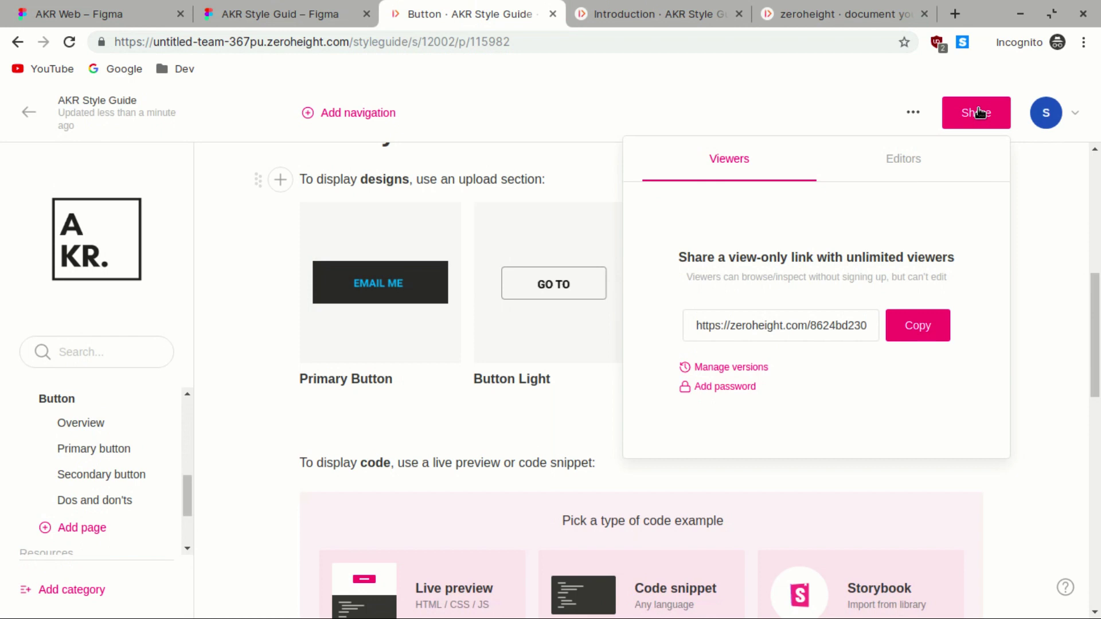
left_click(916, 323)
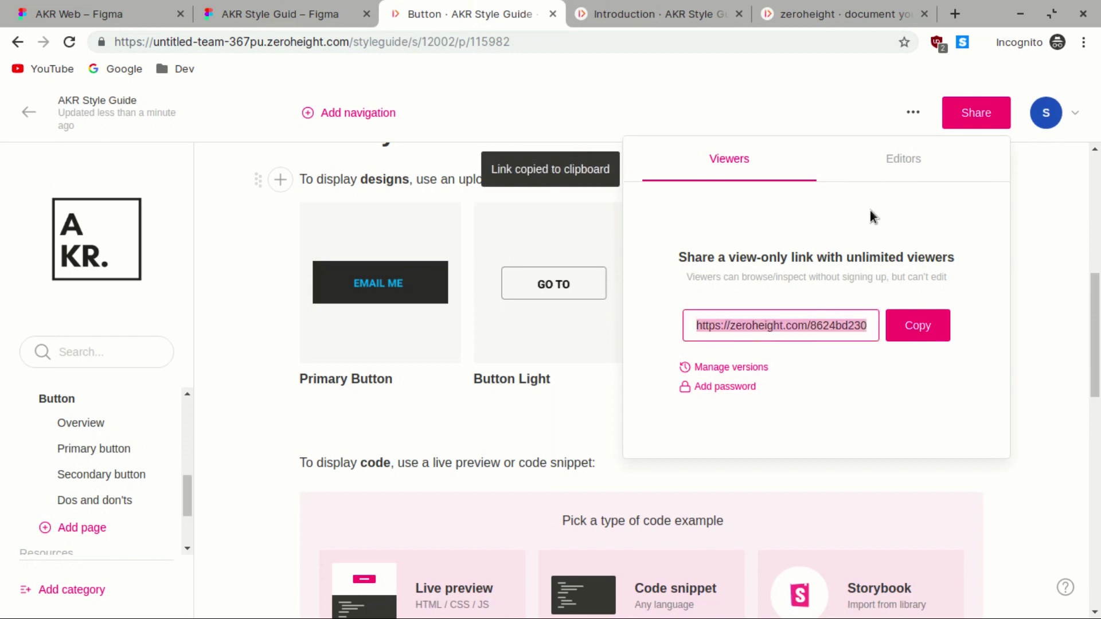
key("ctrl+shift+n")
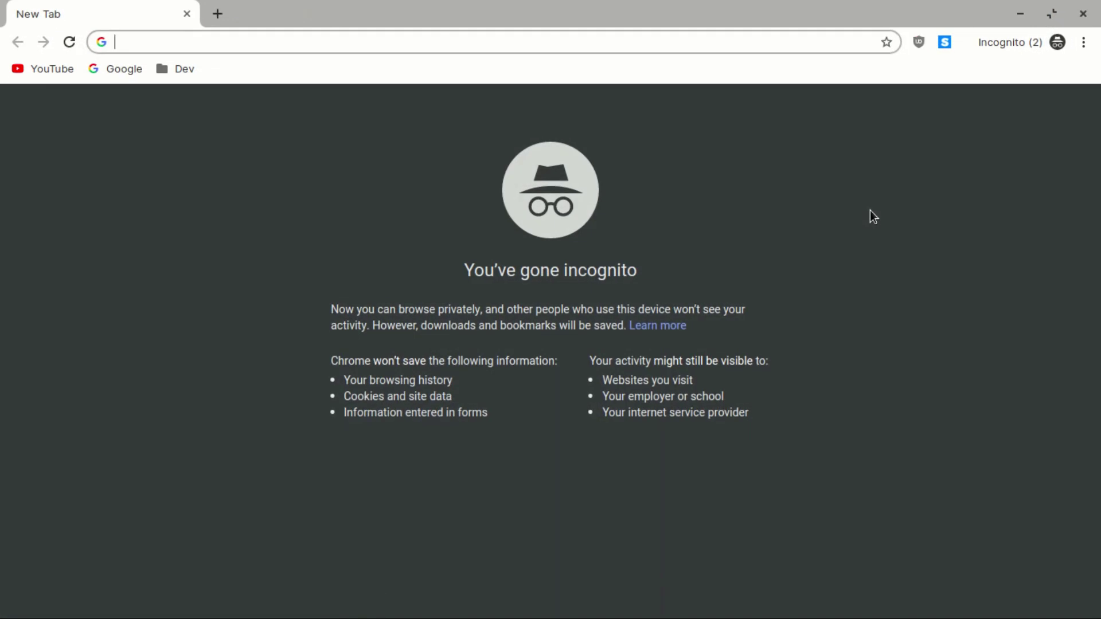
key("ctrl+v")
key("Return")
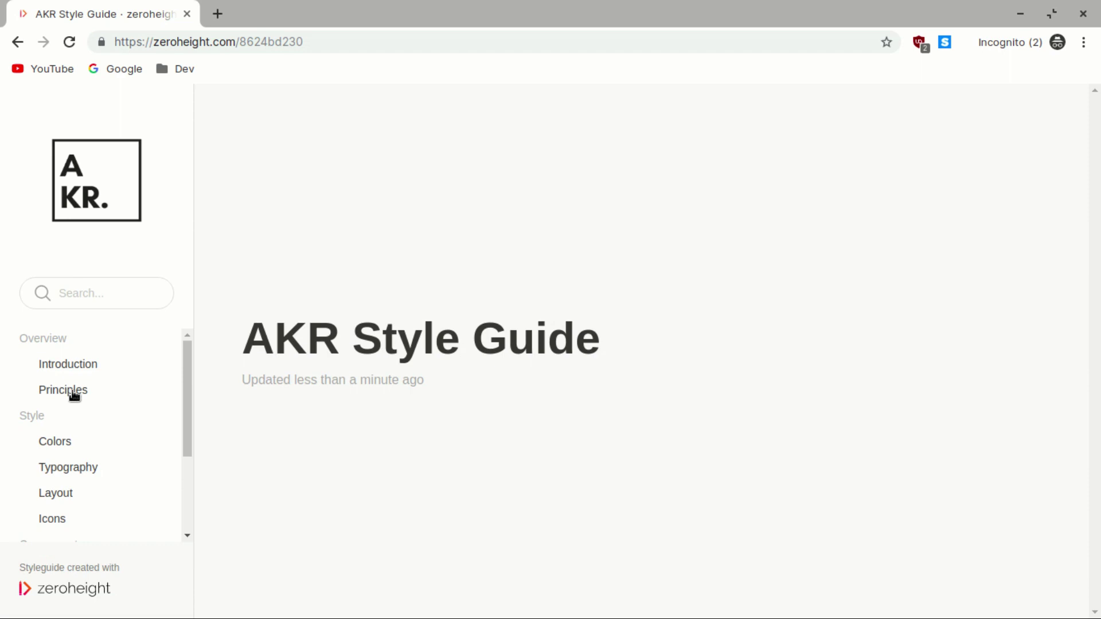
- Review the Colors and Typography pages of the shared styleguide, including the neutral colors and the header and body text styles
left_click(57, 443)
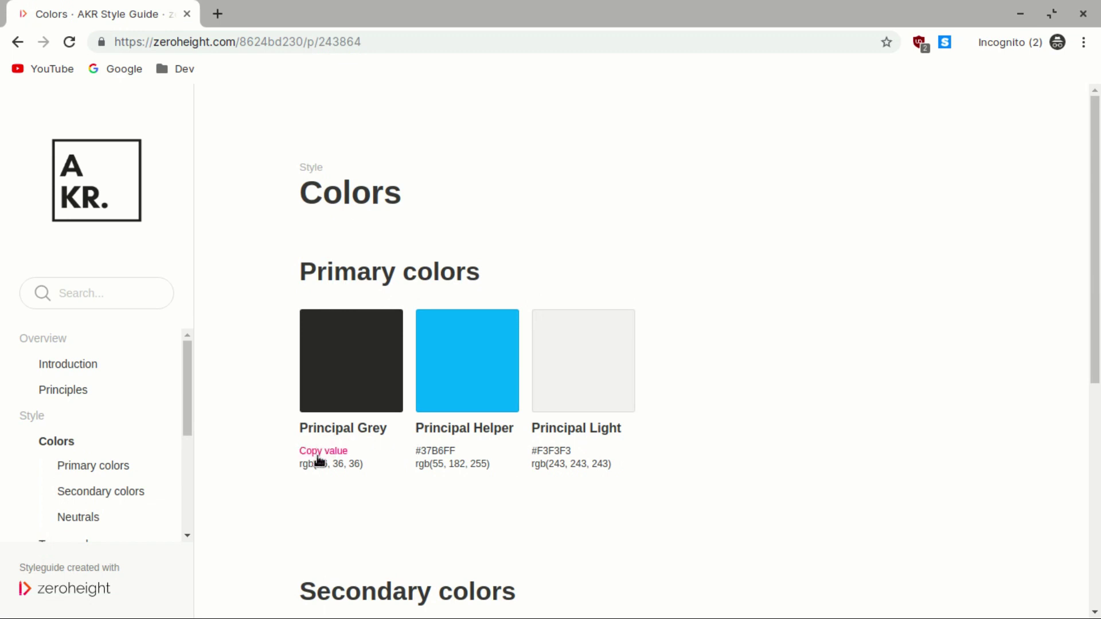
scroll(497, 440, "down", 7)
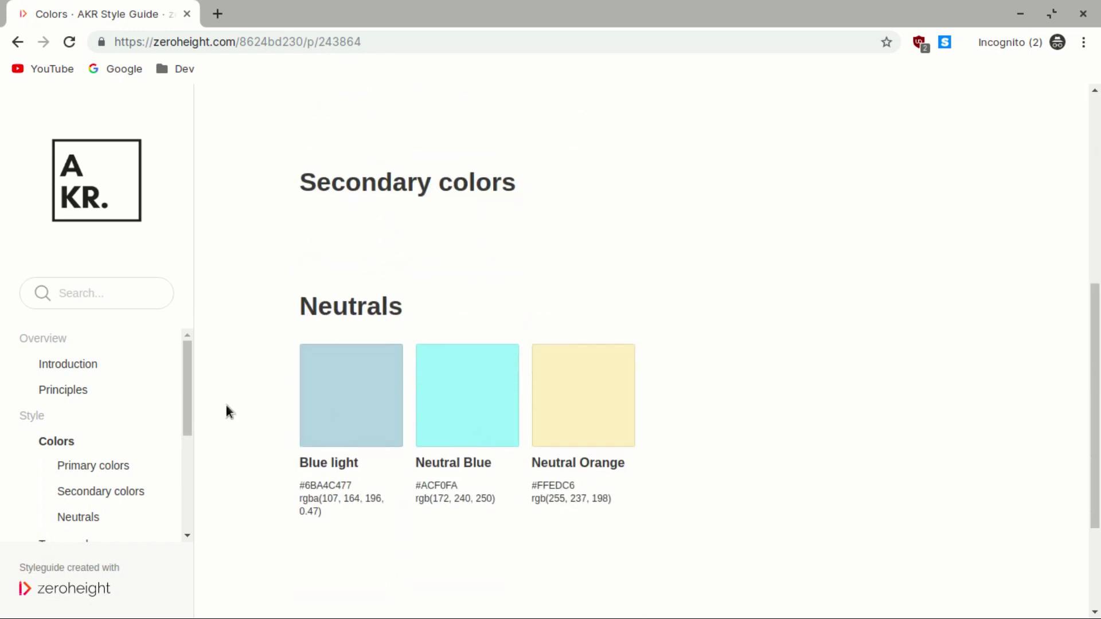
scroll(93, 453, "down", 3)
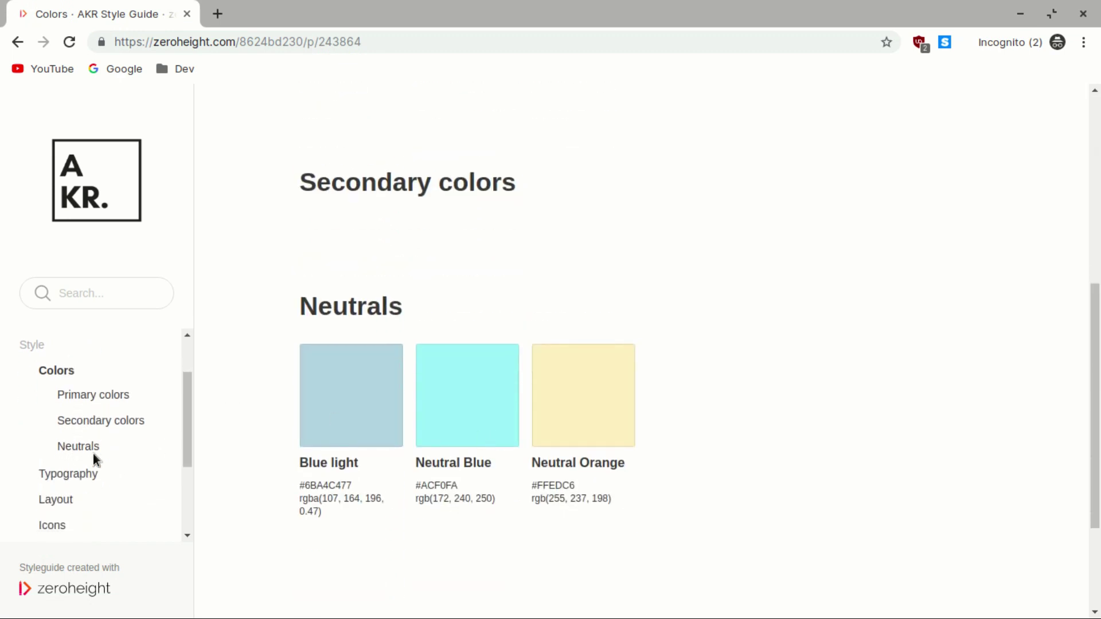
left_click(86, 427)
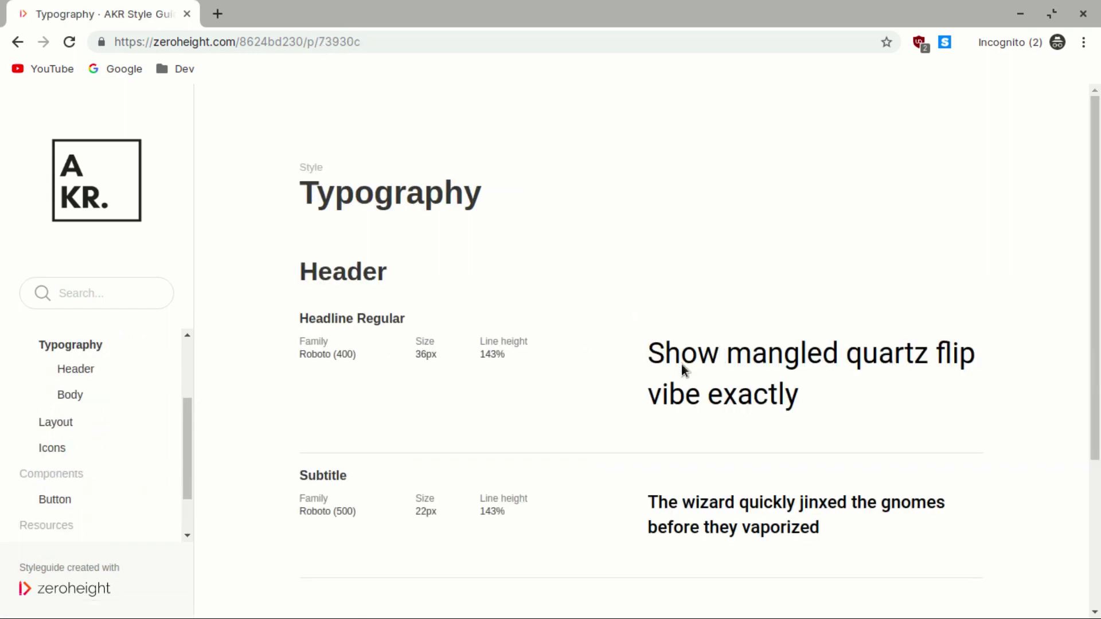
scroll(620, 372, "down", 3)
scroll(96, 452, "down", 2)
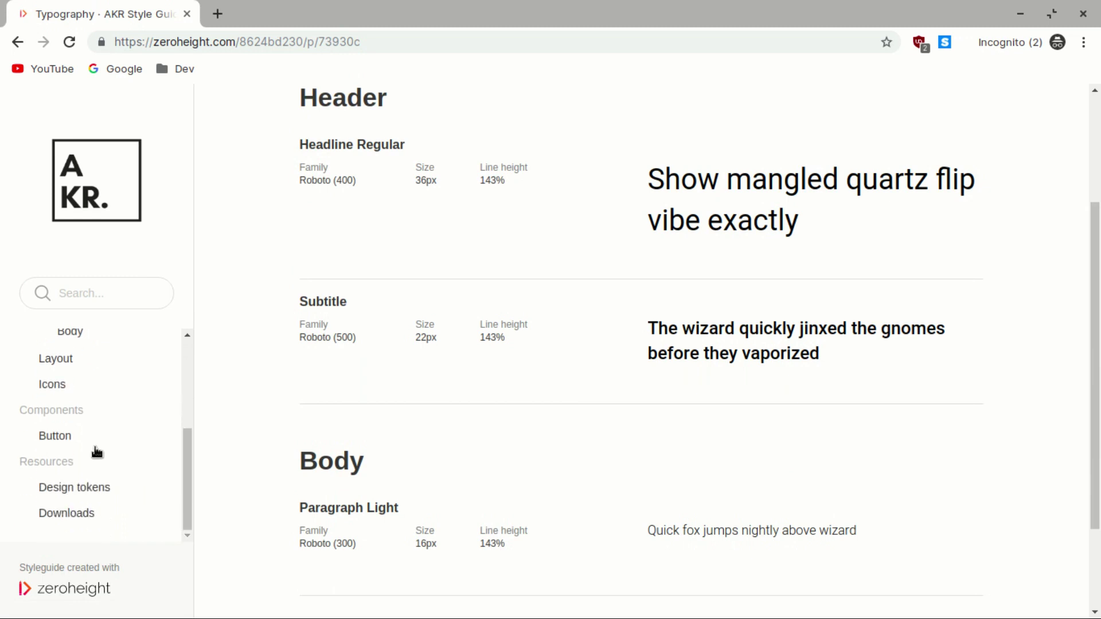
- Open the Design tokens page and examine its introduction and the generated Sass color and font tokens
left_click(81, 487)
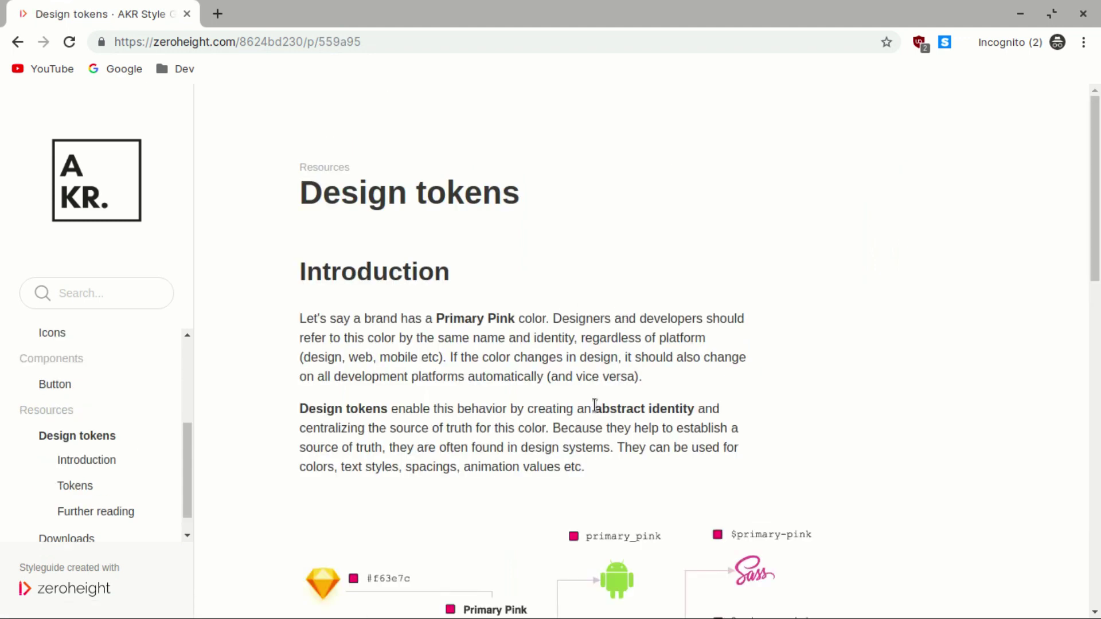
scroll(596, 405, "down", 5)
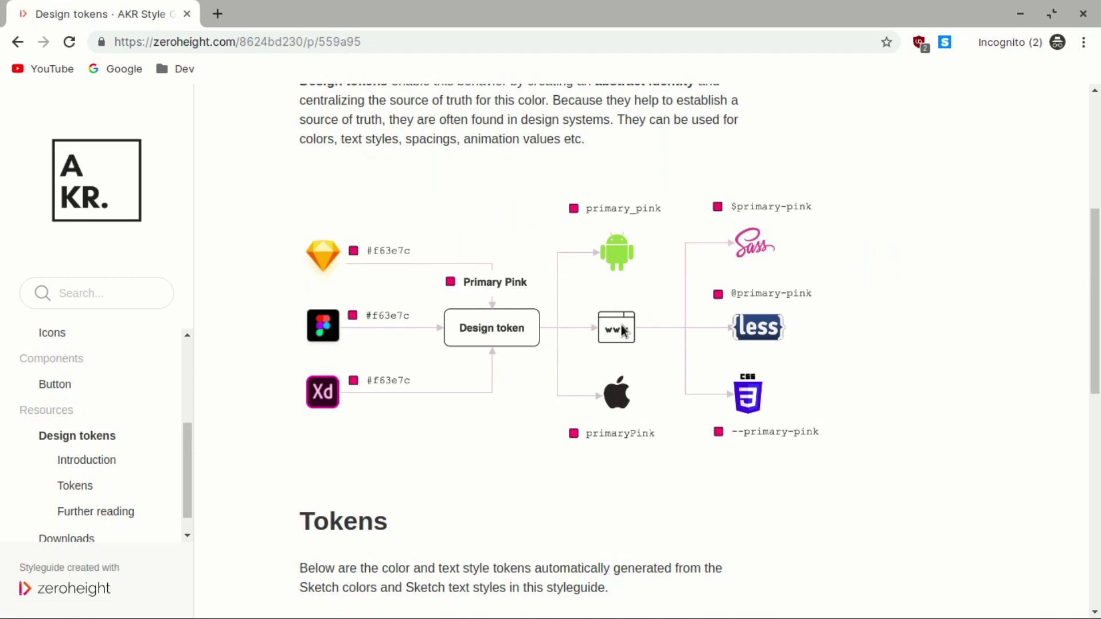
scroll(563, 403, "down", 6)
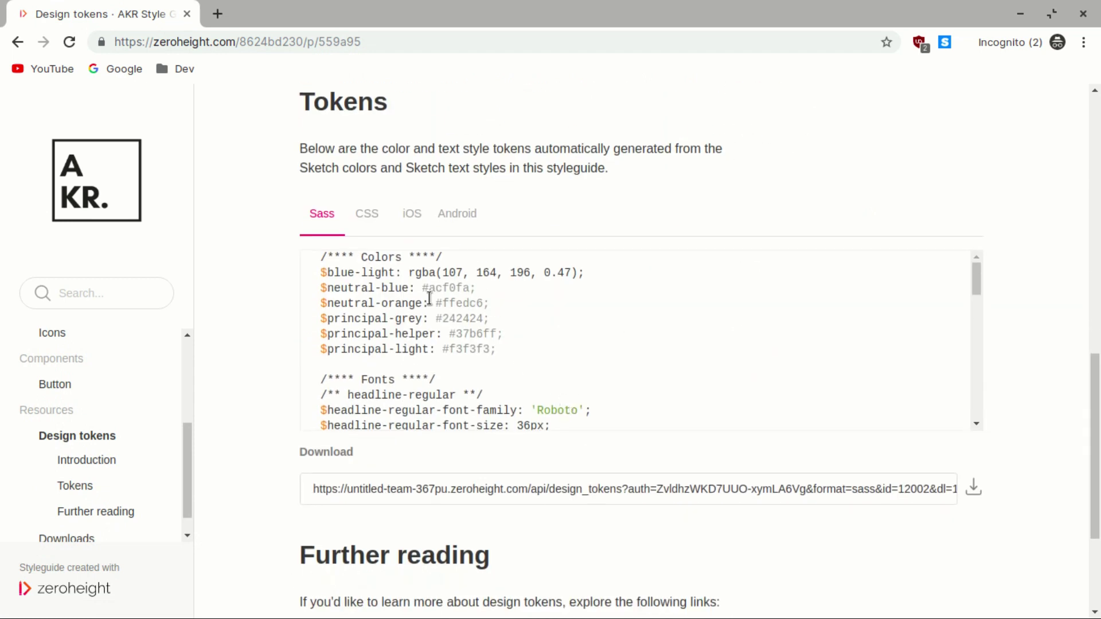
scroll(405, 343, "down", 2)
scroll(405, 344, "up", 2)
scroll(512, 347, "down", 1)
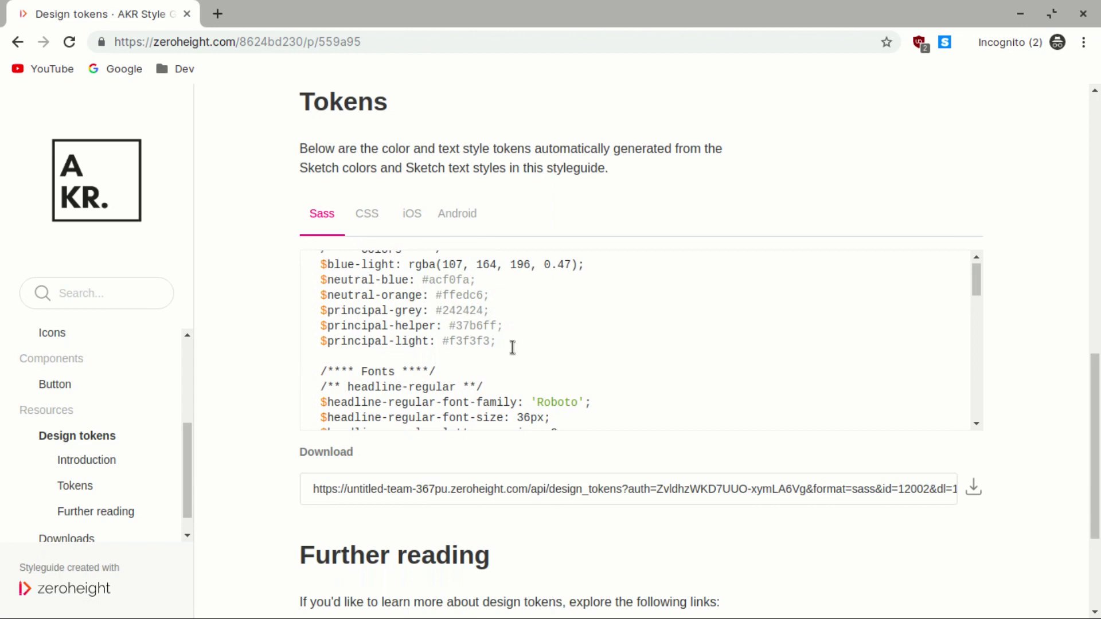
scroll(512, 348, "down", 2)
scroll(512, 348, "down", 4)
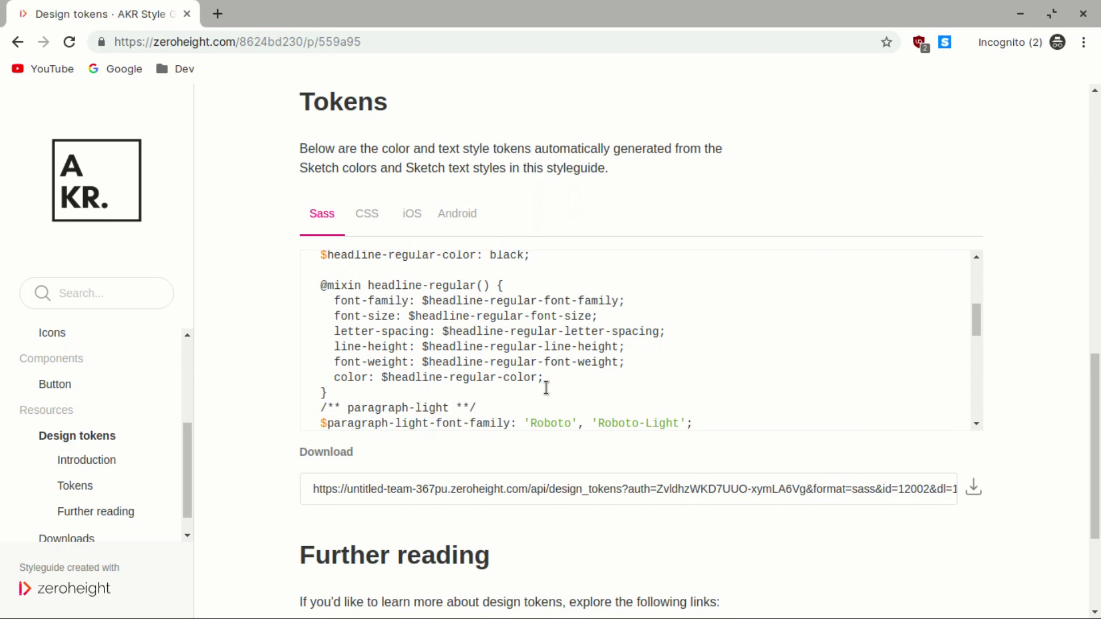
scroll(631, 390, "down", 3)
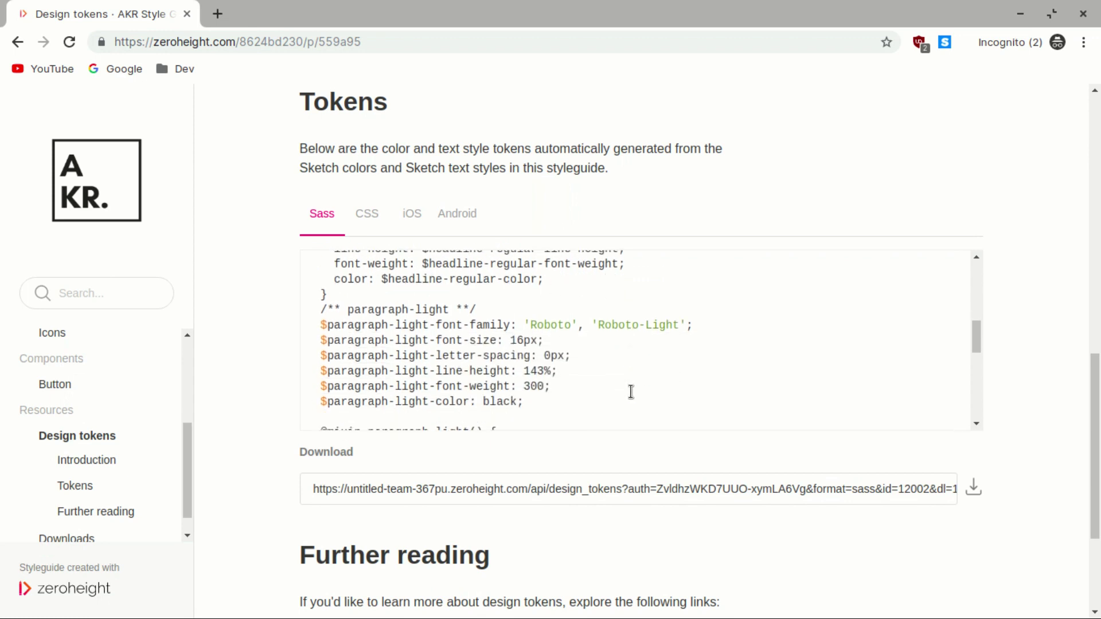
- View the design tokens in the CSS, iOS and Android formats
left_click(367, 215)
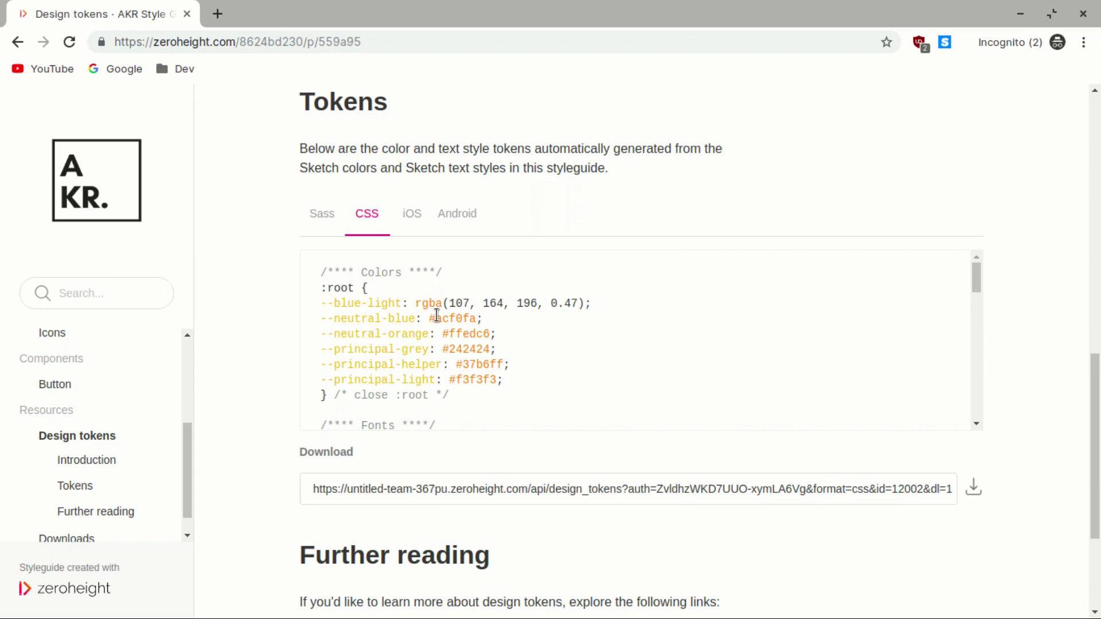
left_click(414, 217)
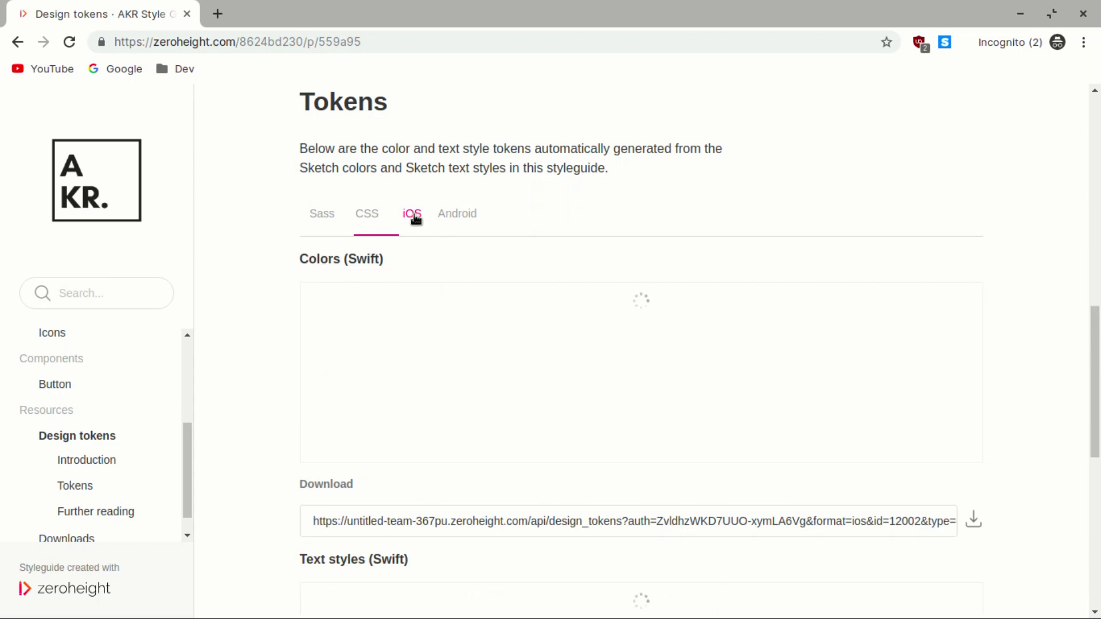
left_click(457, 221)
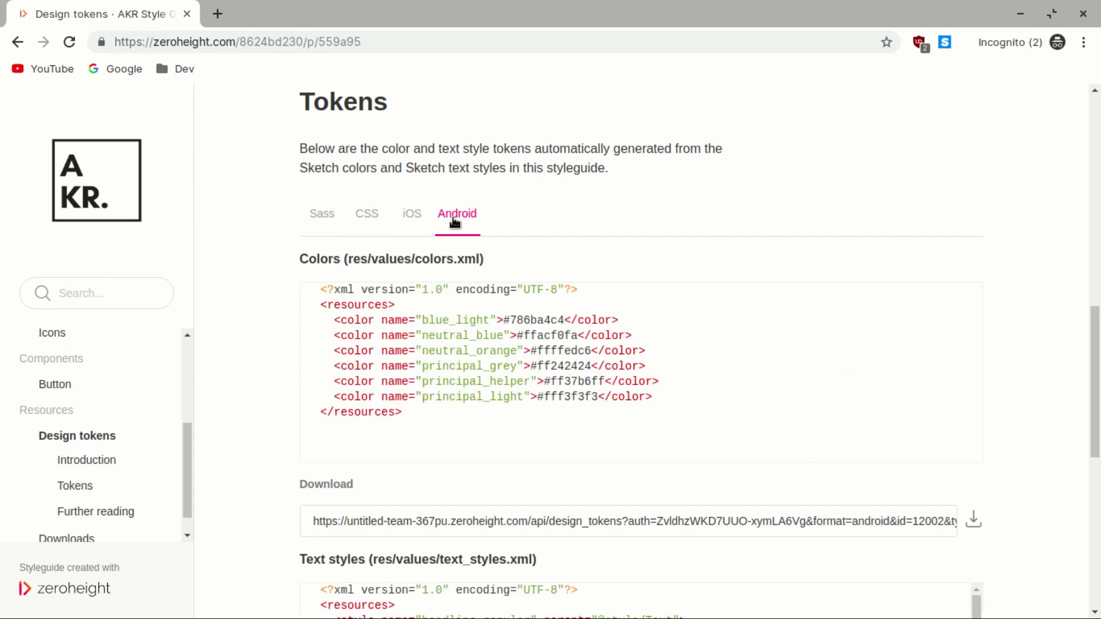
- Return the tokens to the Sass format and read through the font variables and mixins down to Further reading
left_click(320, 223)
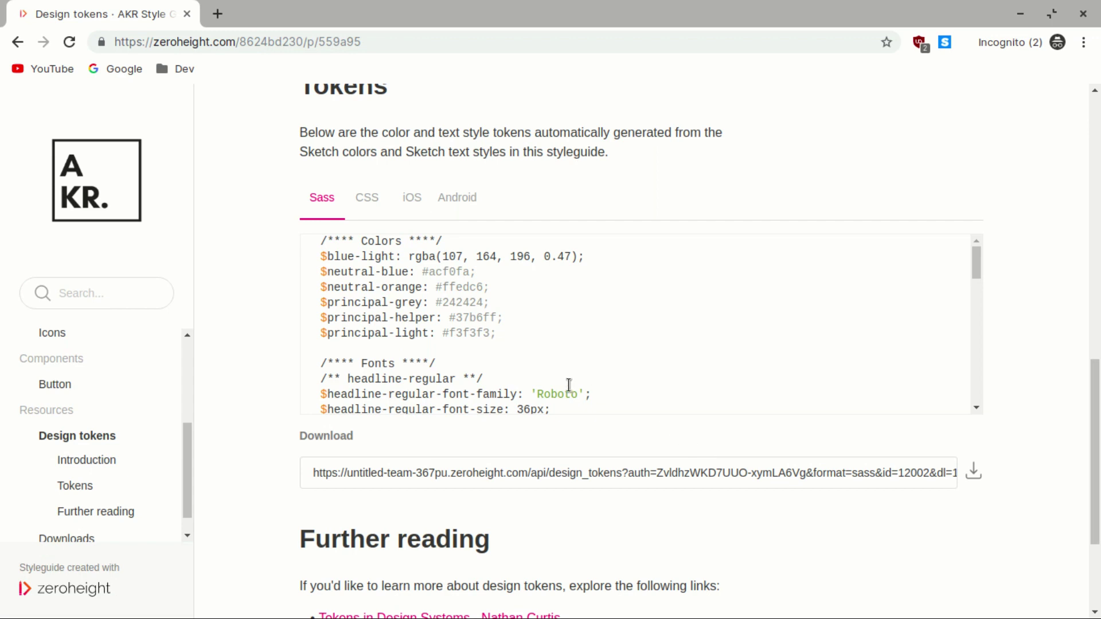
scroll(569, 385, "down", 3)
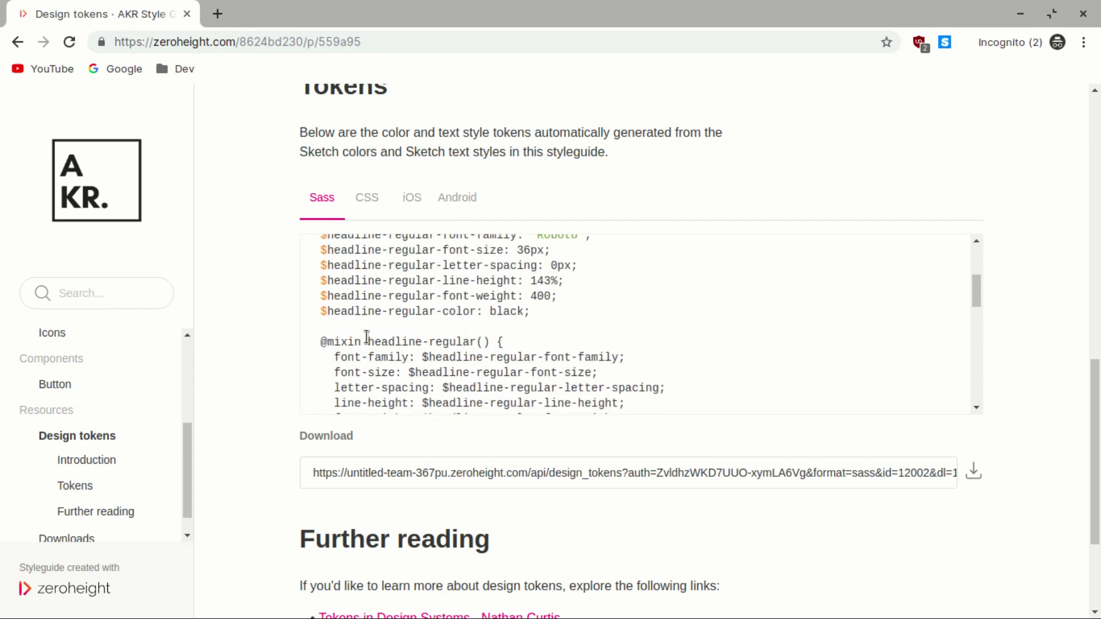
scroll(515, 340, "down", 3)
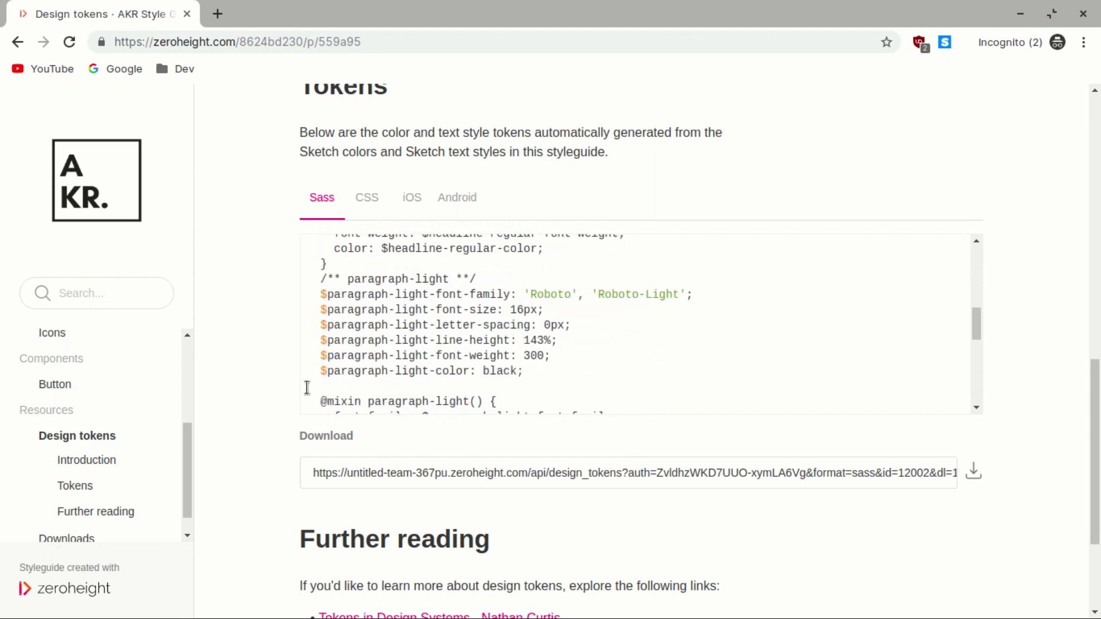
scroll(256, 474, "down", 3)
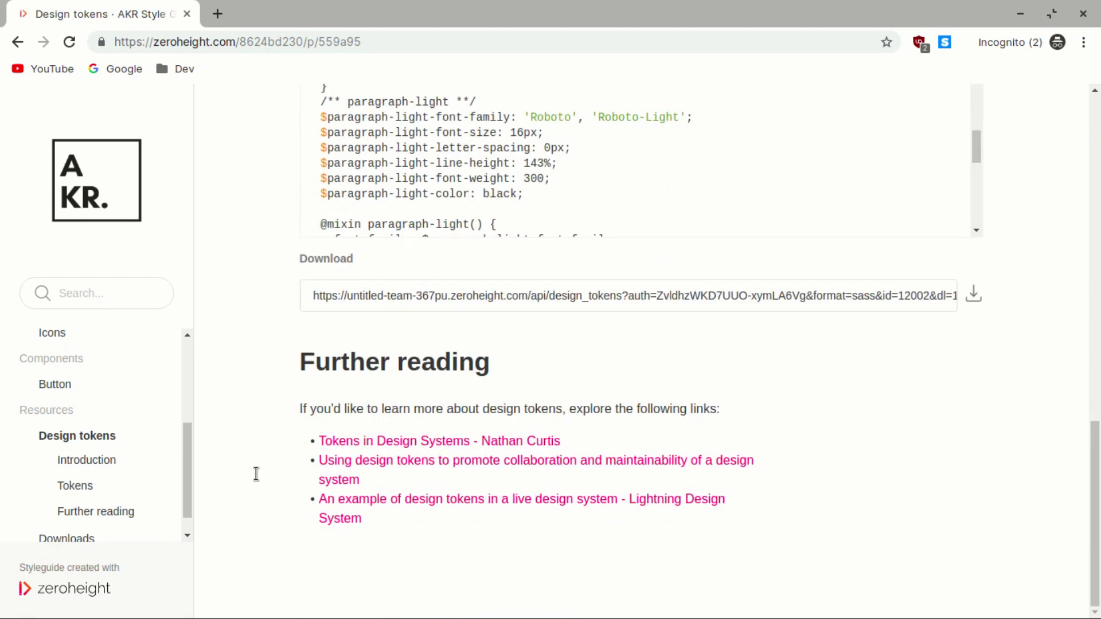
scroll(79, 438, "down", 1)
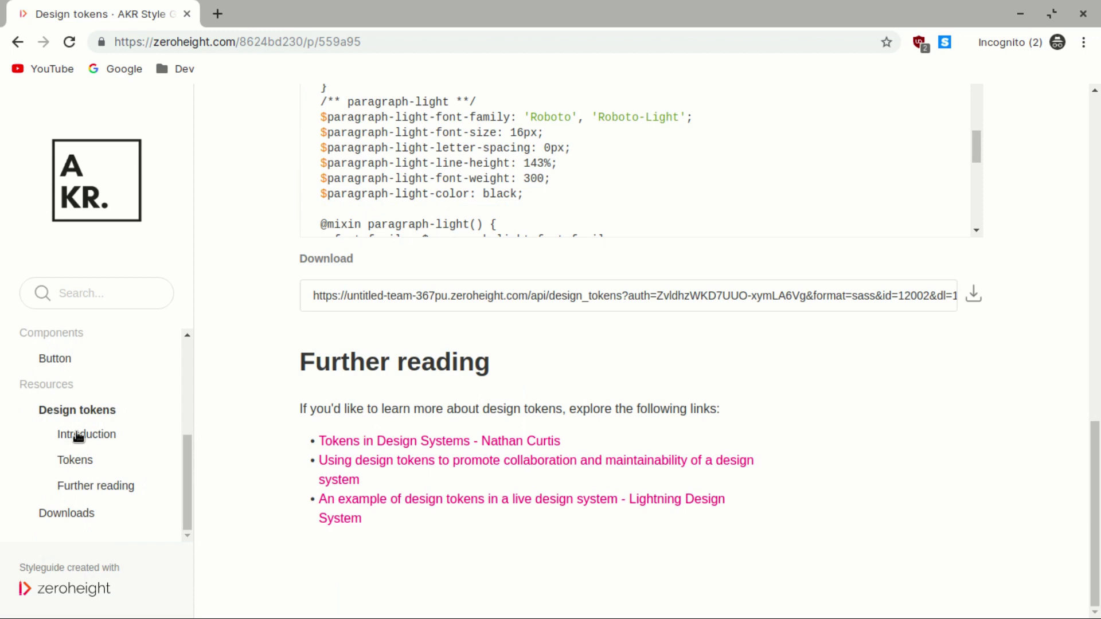
- Open the Button page of the shared styleguide and look through its component and code sections
scroll(77, 436, "up", 5)
scroll(77, 436, "down", 3)
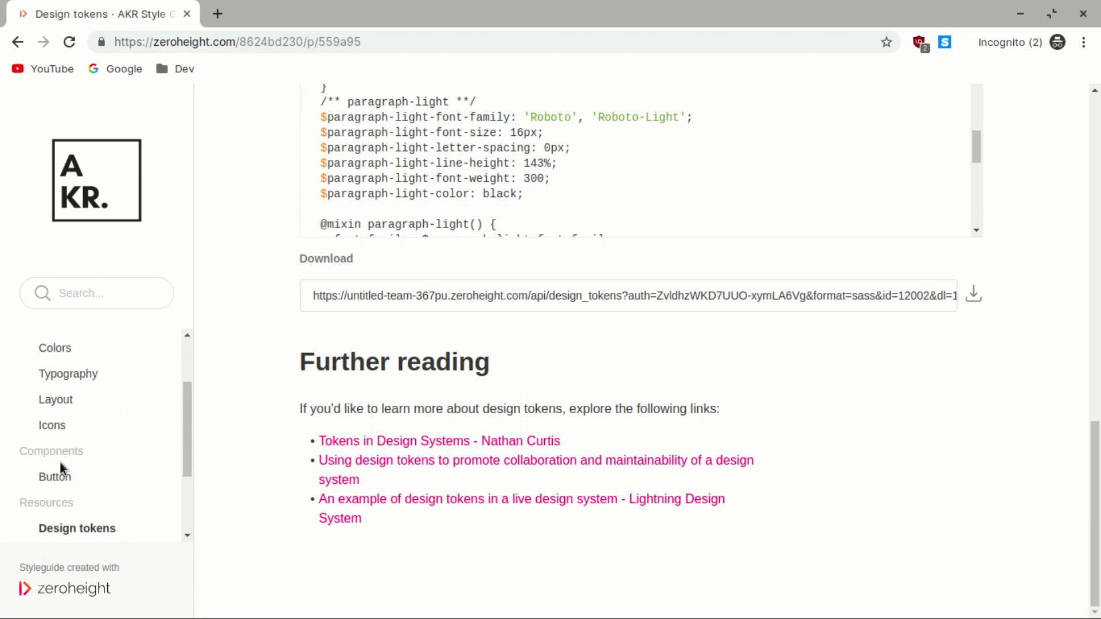
left_click(55, 480)
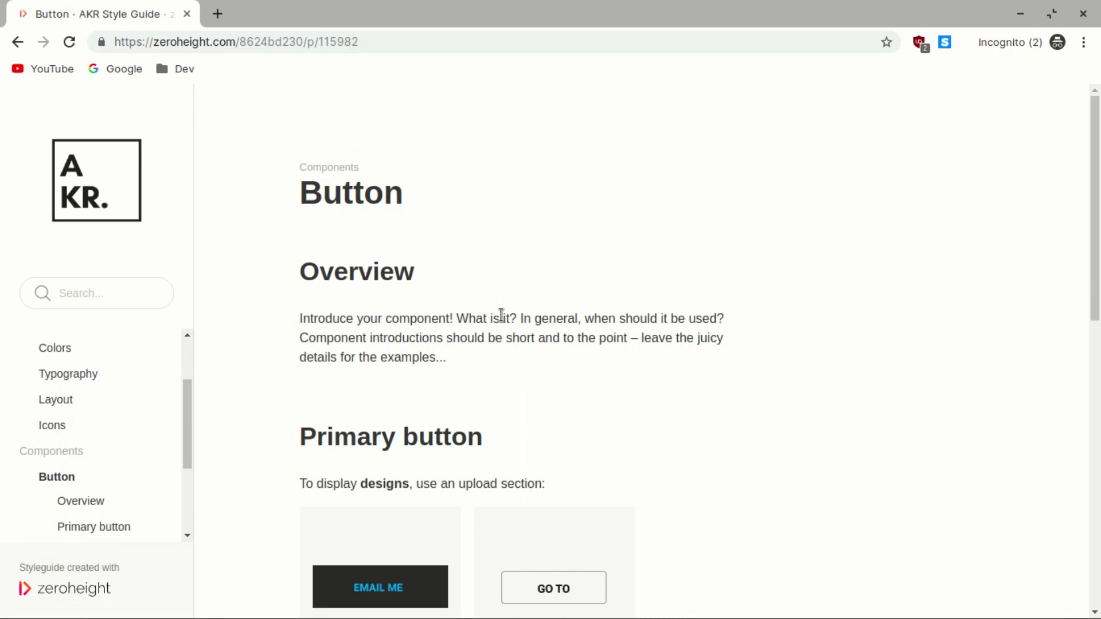
scroll(652, 414, "down", 7)
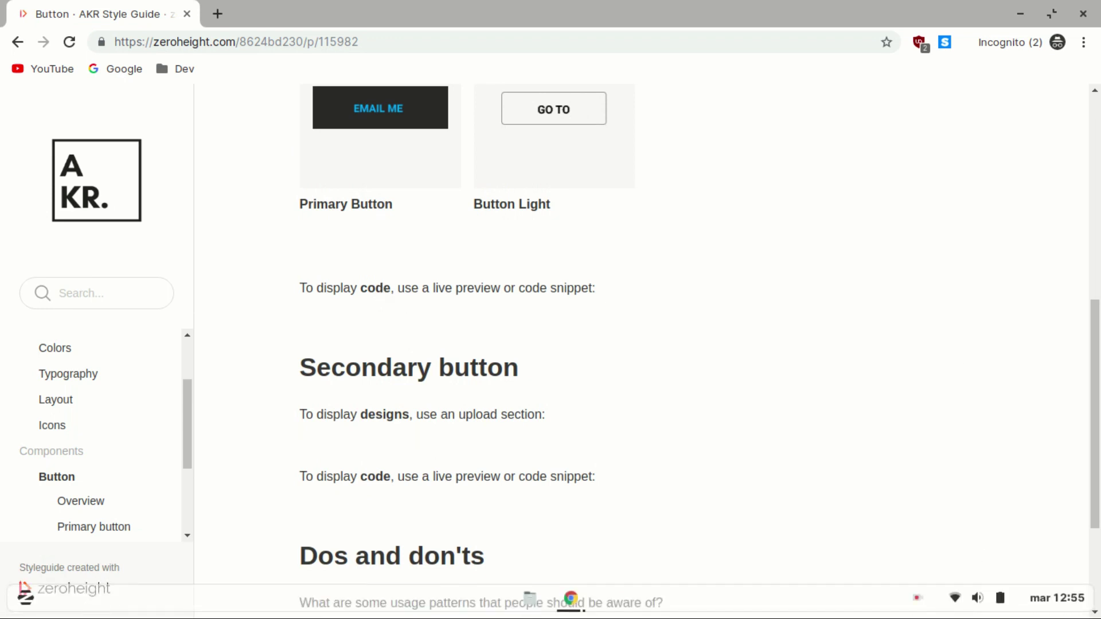
- Switch to the styleguide editor window and add a Live preview code example to the Primary button section
mouse_move(566, 606)
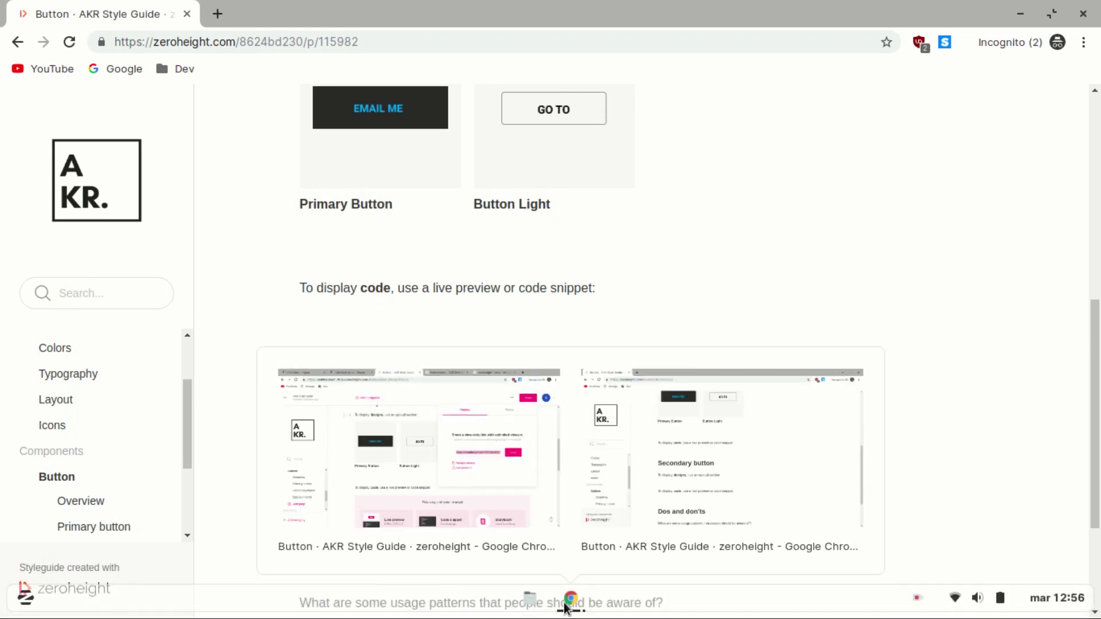
left_click(470, 484)
left_click(254, 292)
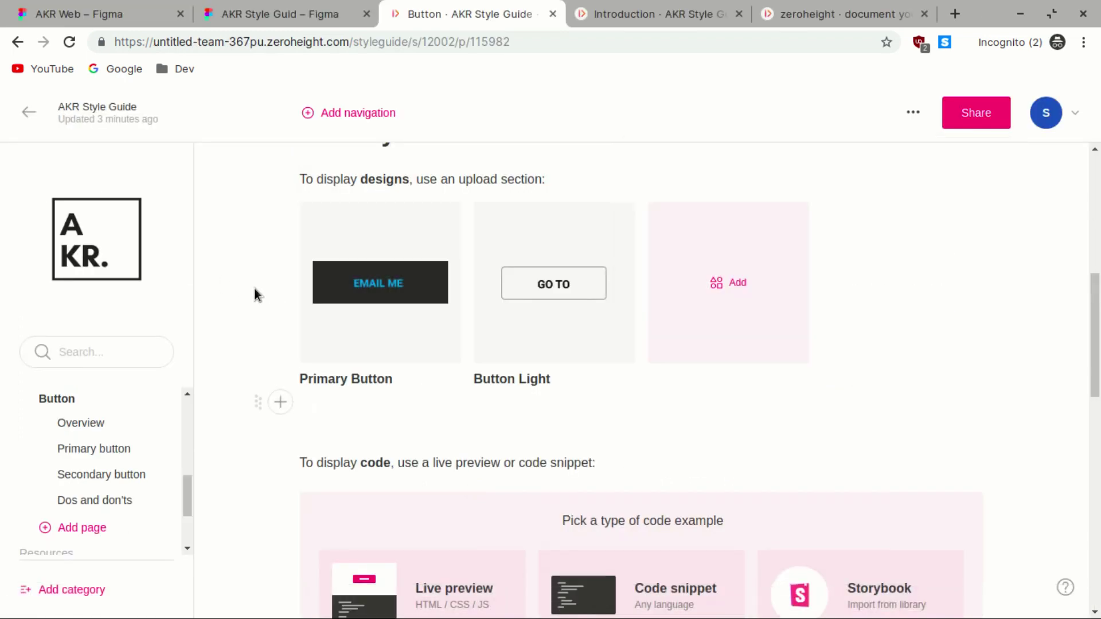
scroll(303, 362, "down", 5)
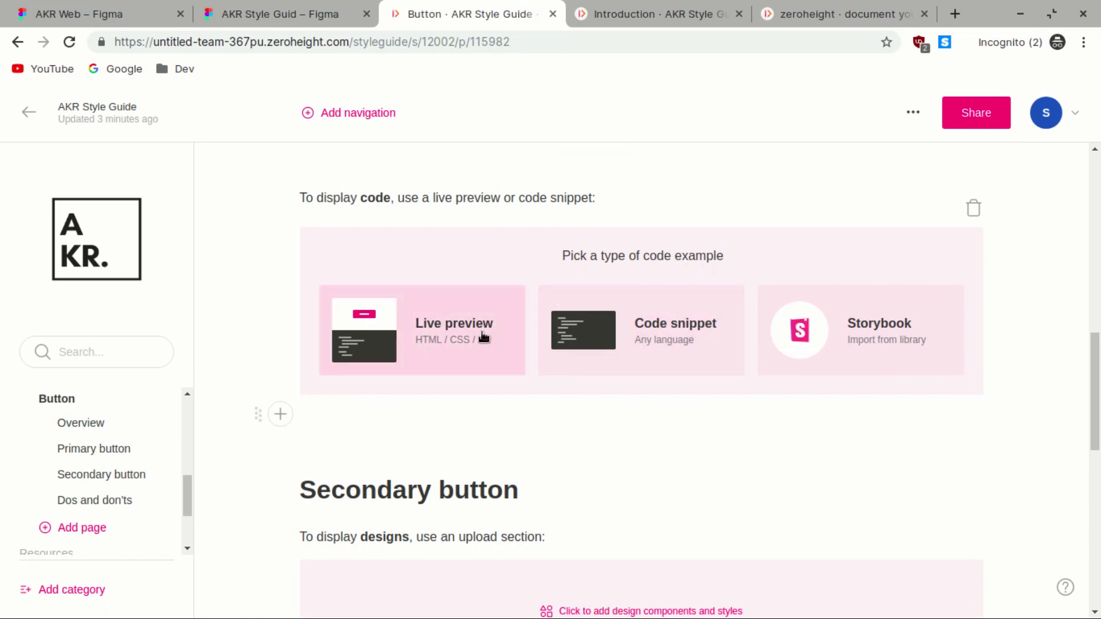
left_click(453, 356)
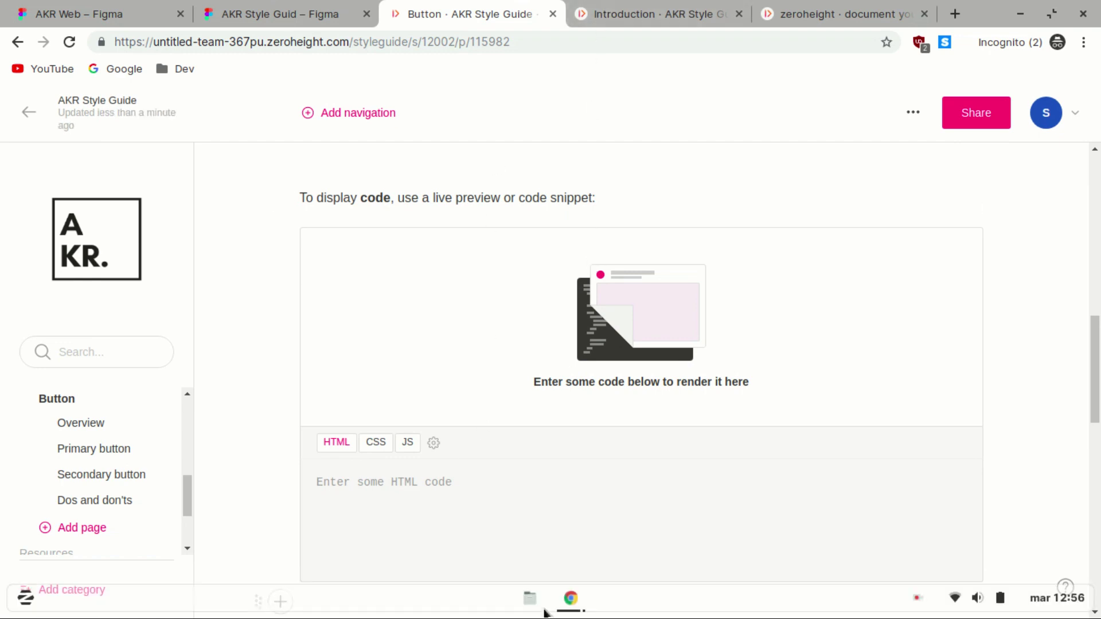
- Return to the shared styleguide window and check the Button page from Overview down to Dos and don'ts
mouse_move(570, 599)
left_click(650, 509)
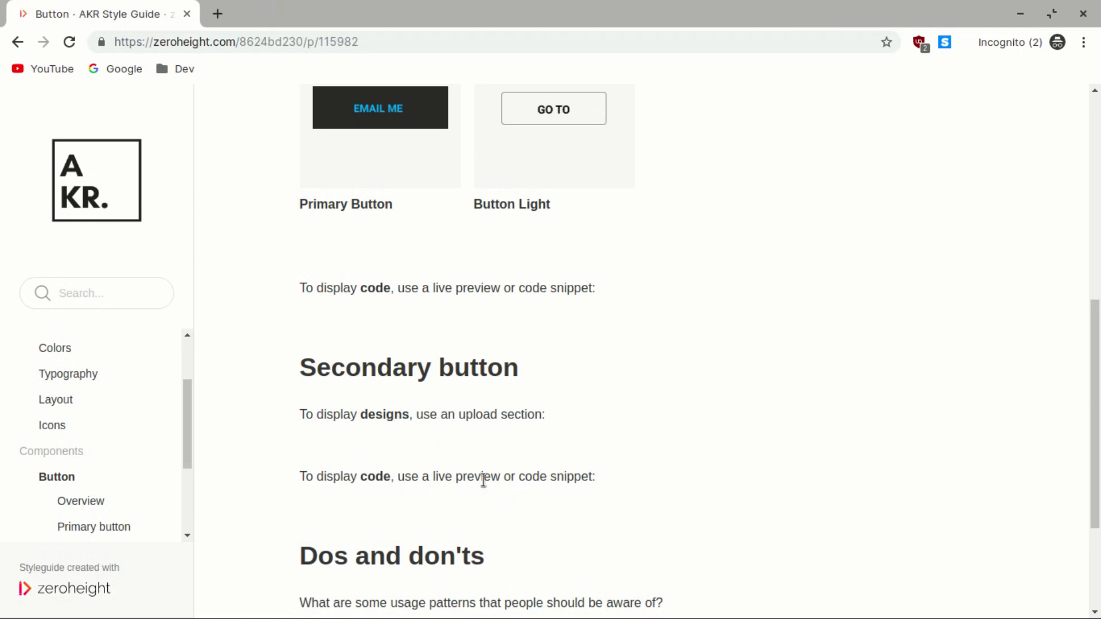
scroll(485, 480, "up", 2)
scroll(483, 480, "up", 3)
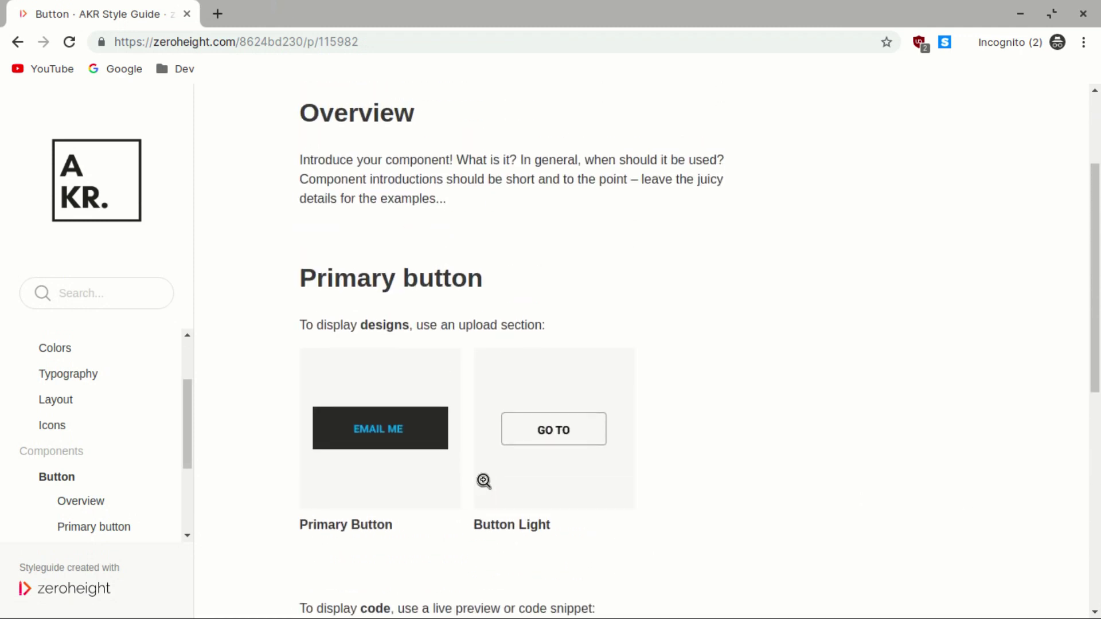
scroll(483, 481, "down", 8)
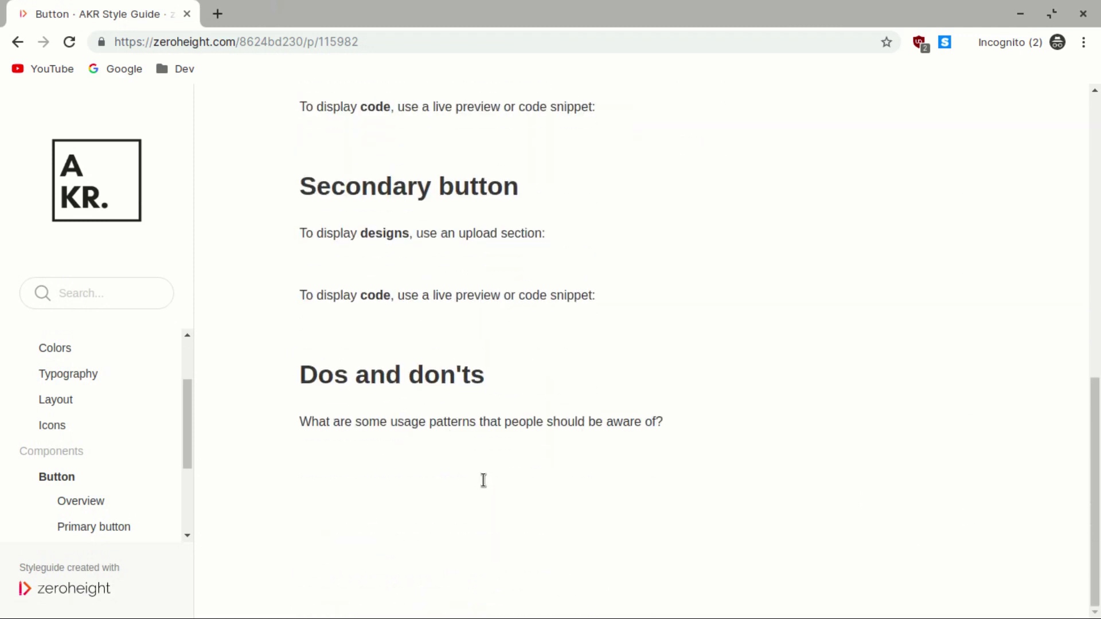